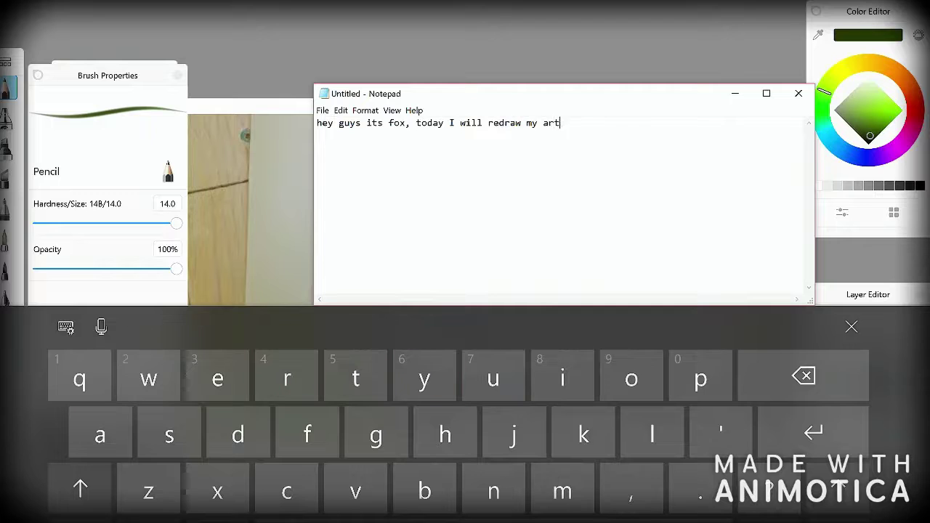
# Continue the Notepad message with "from 1 year ago to see my improvement<3" and hide the on-screen keyboard
pyautogui.write('year ago to see my ')
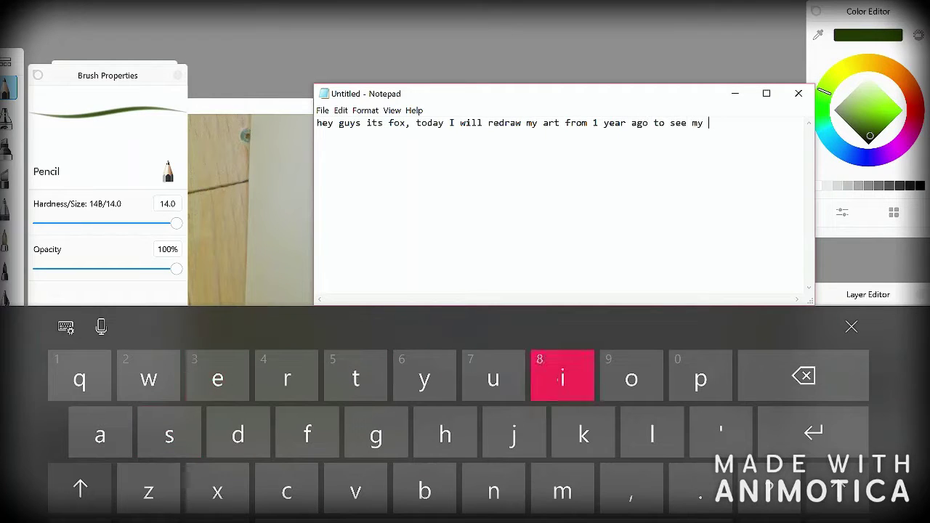
pyautogui.write('improvement')
pyautogui.click(79, 487)
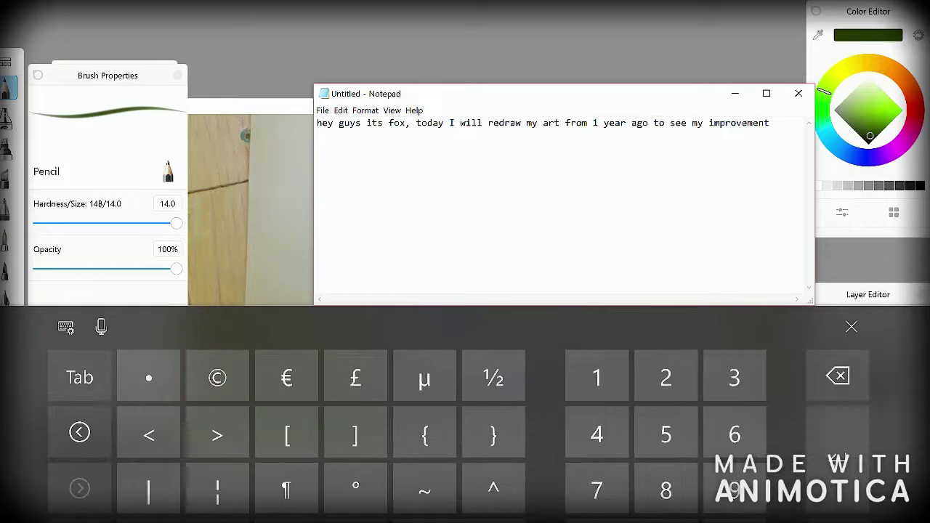
pyautogui.write('3')
pyautogui.click(80, 519)
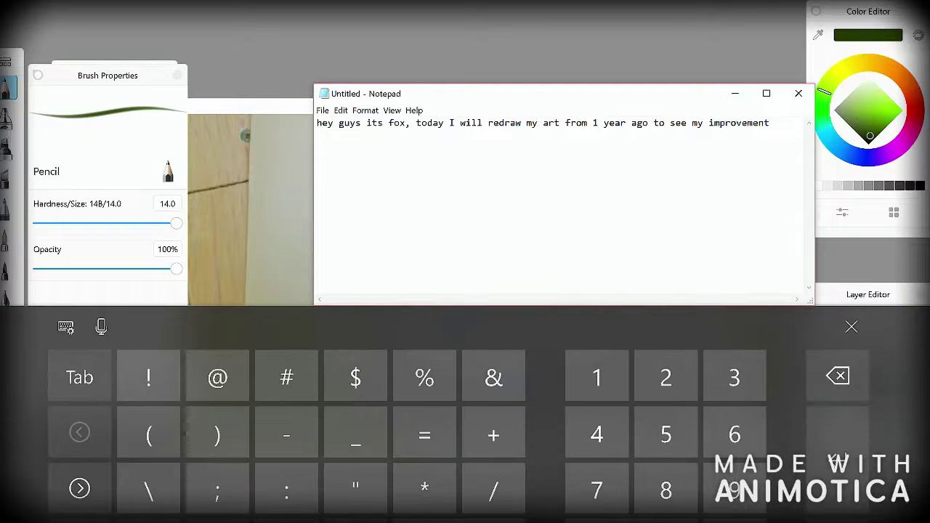
pyautogui.click(79, 487)
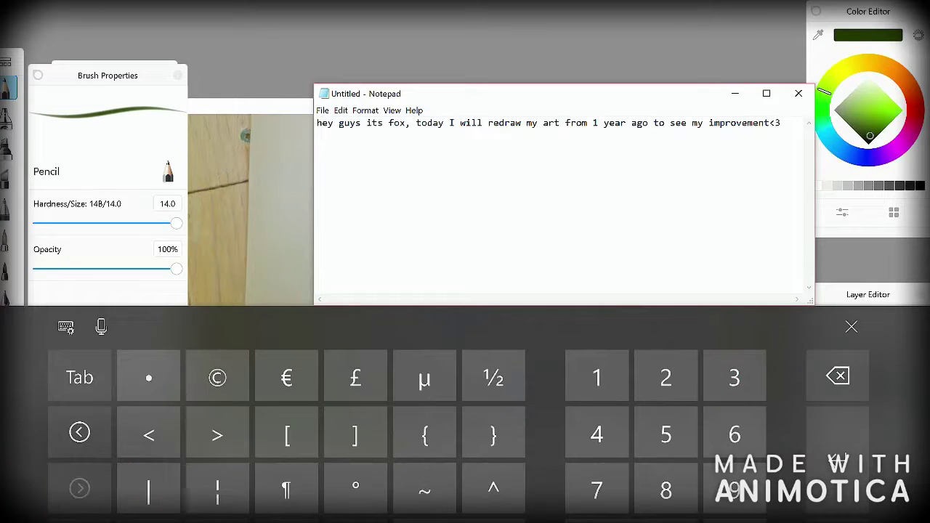
pyautogui.click(852, 326)
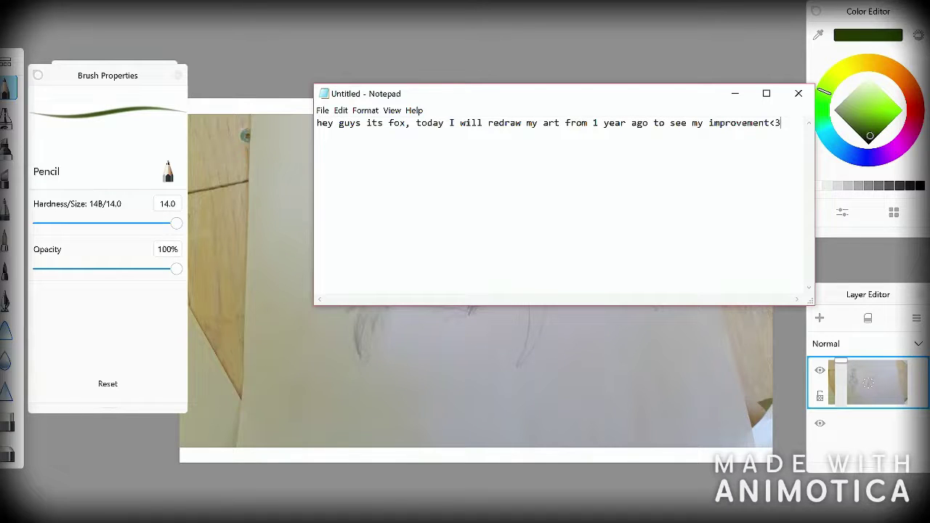
pyautogui.click(785, 122)
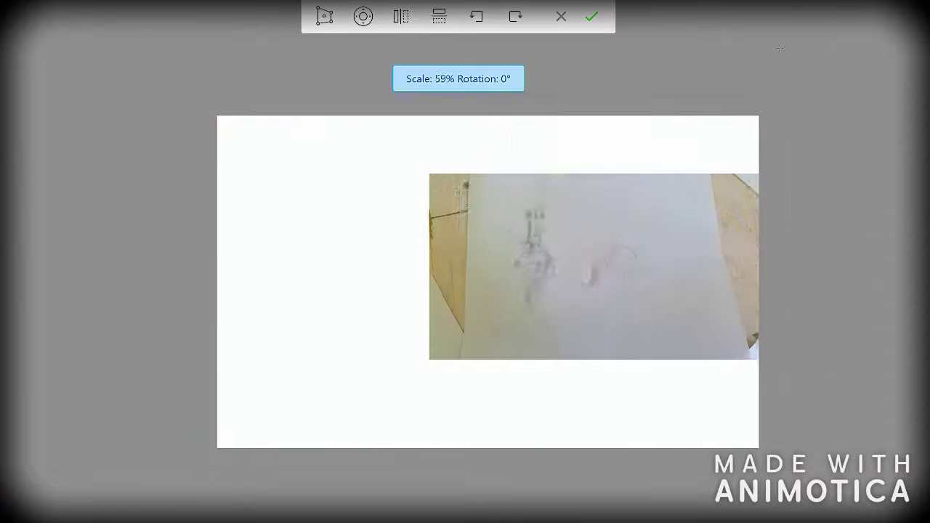
# Switch to the painting app, shrink the reference photo to about 38%, and place it in the canvas's upper-right corner
pyautogui.moveTo(757, 172); pyautogui.dragTo(779, 48)
pyautogui.moveTo(626, 271); pyautogui.dragTo(635, 185)
pyautogui.click(324, 16)
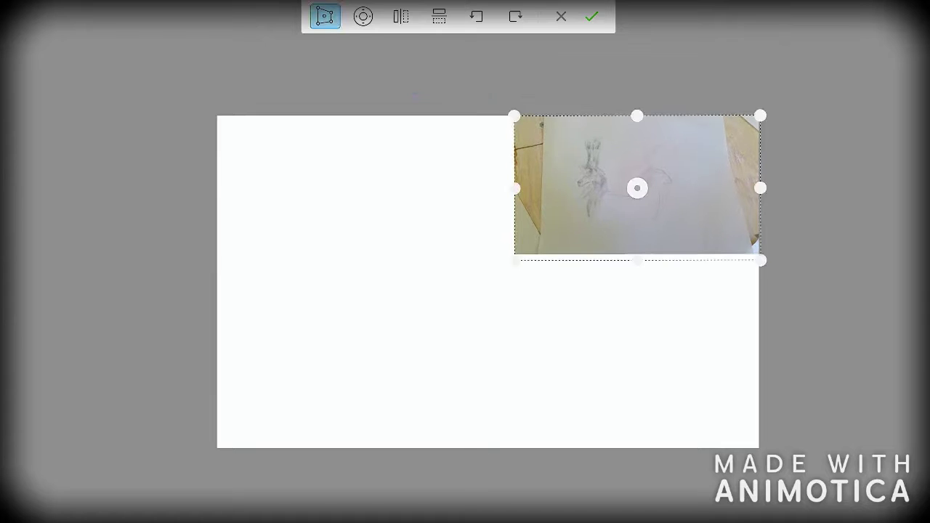
pyautogui.moveTo(637, 259)
pyautogui.mouseDown()
pyautogui.moveTo(617, 463)
pyautogui.moveTo(637, 461)
pyautogui.mouseUp()
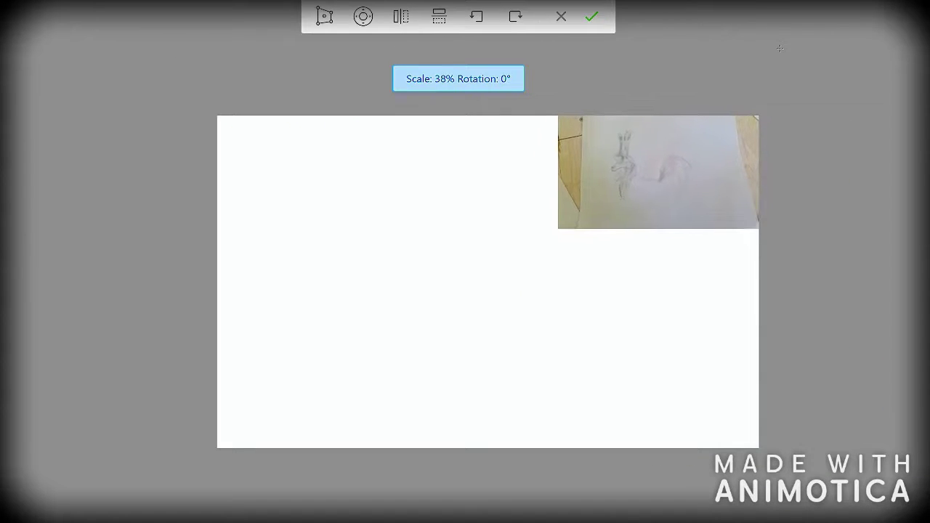
pyautogui.press('Return')
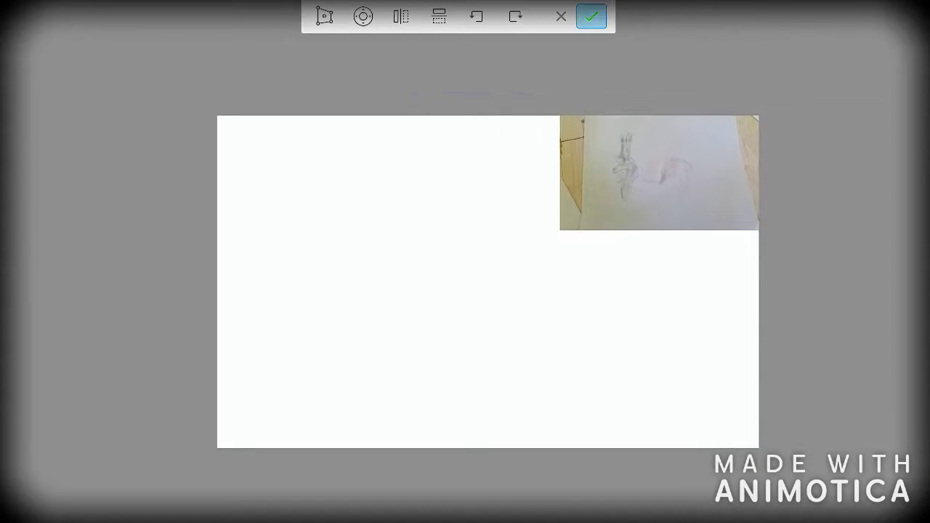
# Pick a light grey pencil colour and sketch a loose circle for the animal's head beside the reference photo
pyautogui.scroll(-3, 465, 290)
pyautogui.scroll(5, 465, 291)
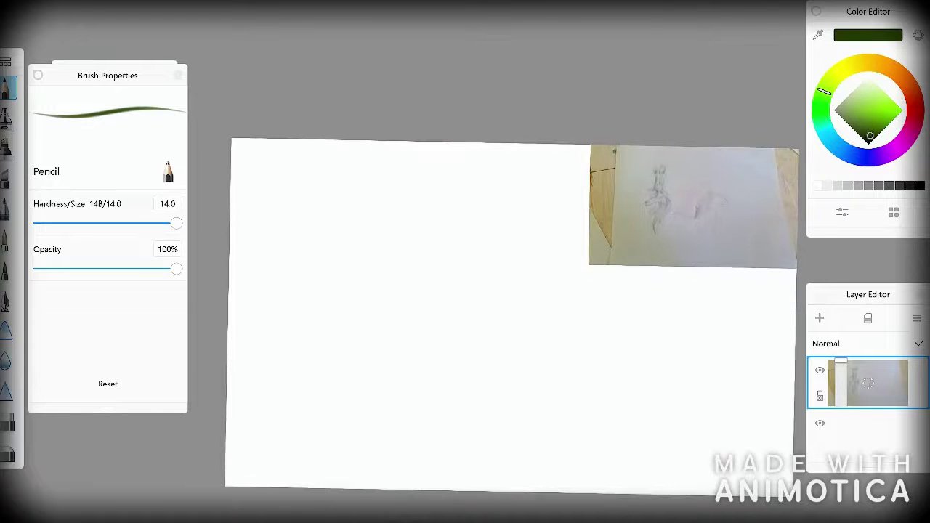
pyautogui.click(854, 89)
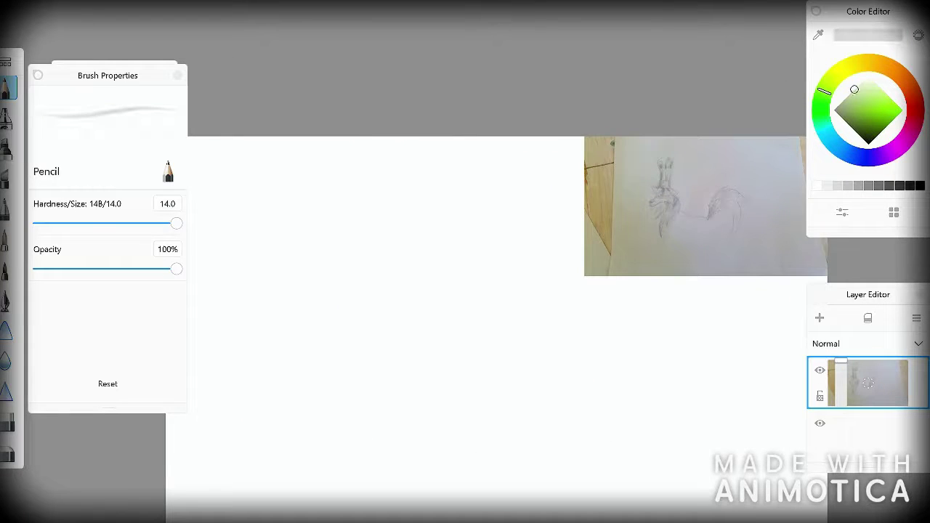
pyautogui.scroll(3, 465, 291)
pyautogui.scroll(-5, 465, 291)
pyautogui.scroll(3, 465, 290)
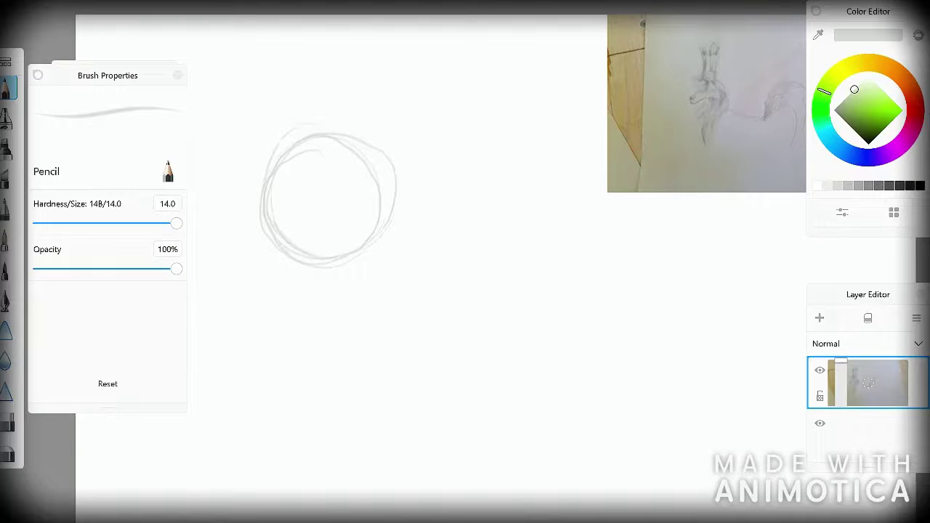
# Sketch the snout and lower jaw extending from the front of the head circle, and add the nose at its tip
pyautogui.scroll(3, 464, 291)
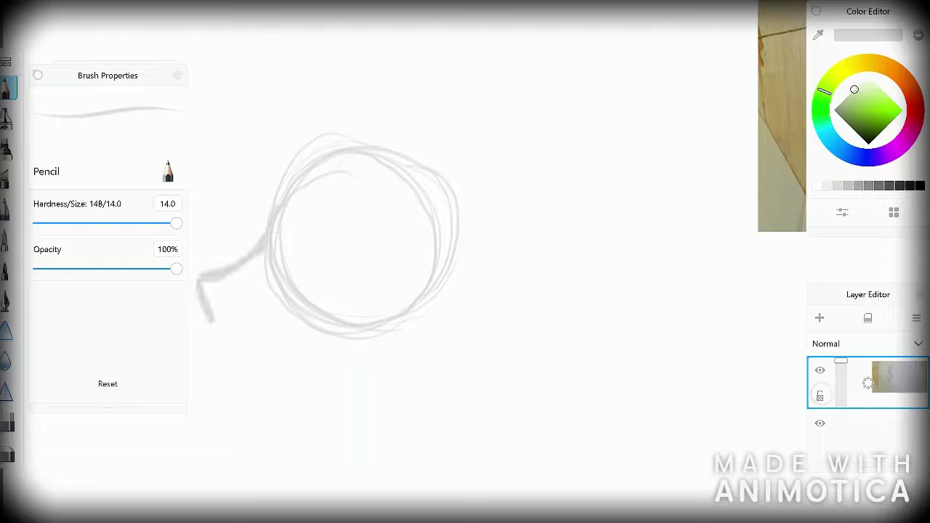
pyautogui.scroll(-3, 465, 290)
pyautogui.scroll(6, 465, 291)
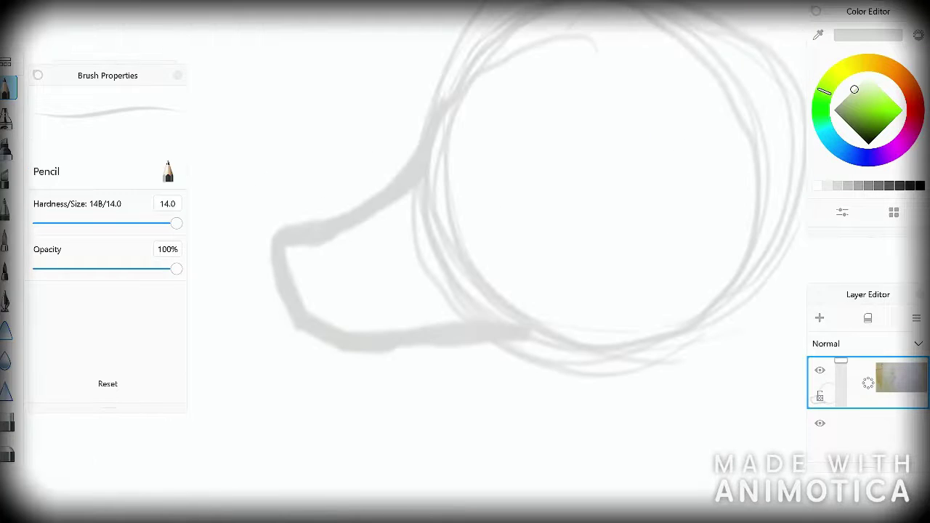
pyautogui.moveTo(290, 256); pyautogui.dragTo(342, 250)
pyautogui.scroll(-5, 465, 290)
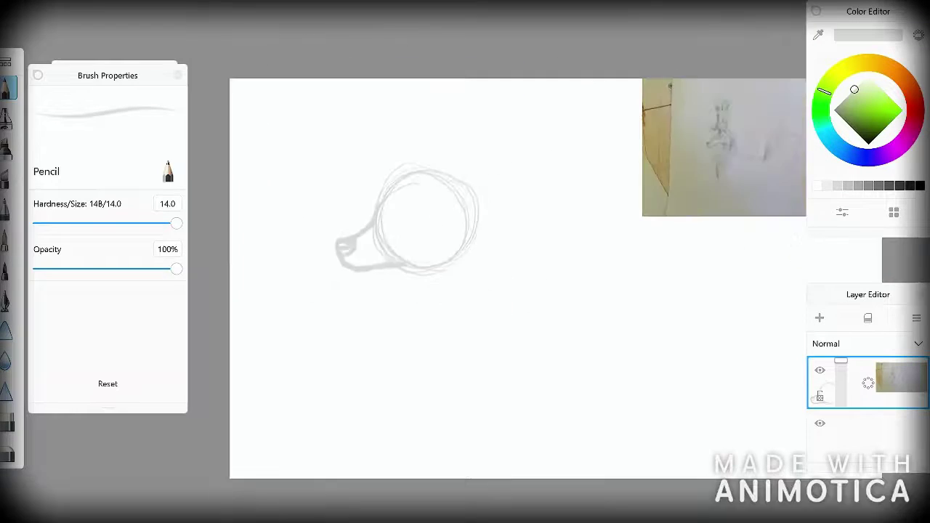
# Sketch jagged cheek fur along the back of the head circle, undoing unwanted strokes and redrawing them
pyautogui.scroll(2, 465, 290)
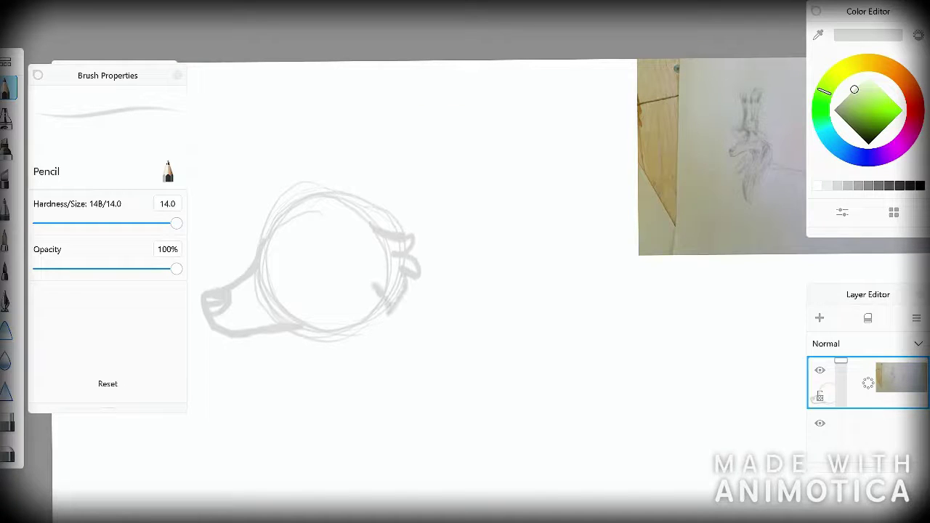
pyautogui.scroll(4, 465, 291)
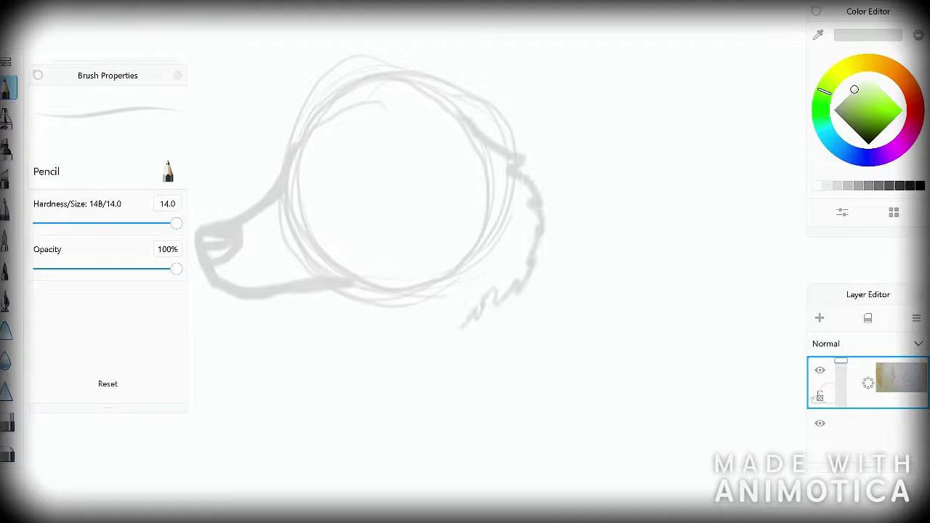
pyautogui.scroll(-4, 465, 290)
pyautogui.scroll(4, 465, 291)
pyautogui.hotkey('ctrl', 'z')
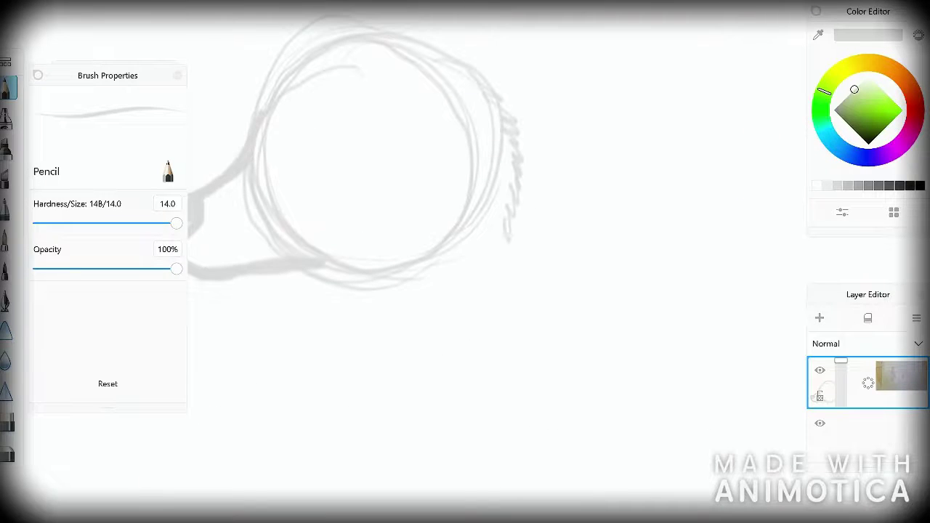
# Sketch the neck outline below the head with a jagged furry front and lower edge, undoing and redrawing unwanted strokes
pyautogui.scroll(-3, 465, 291)
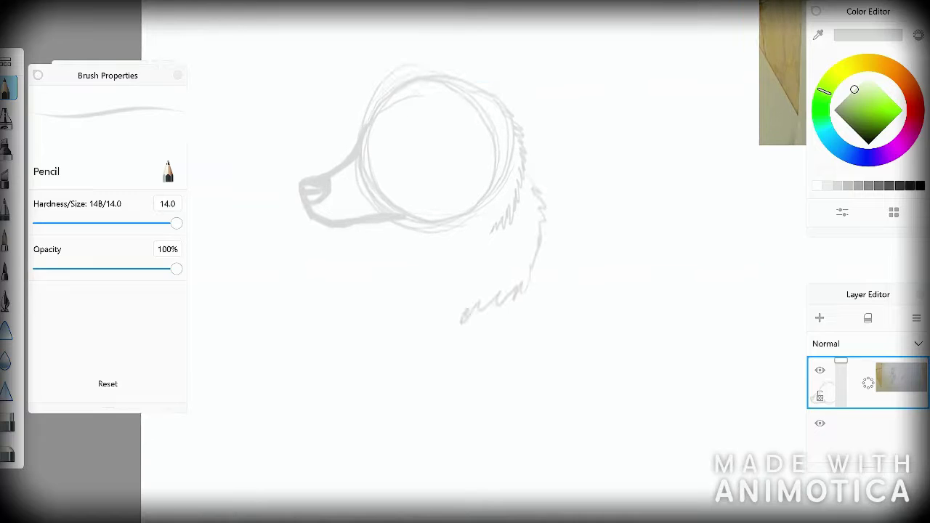
pyautogui.scroll(-3, 465, 290)
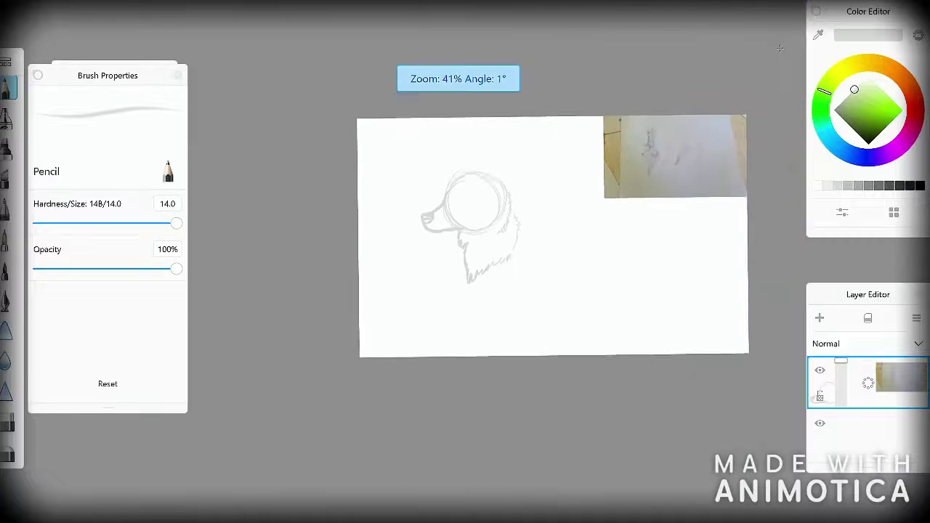
pyautogui.scroll(5, 465, 291)
pyautogui.hotkey('ctrl', 'z')
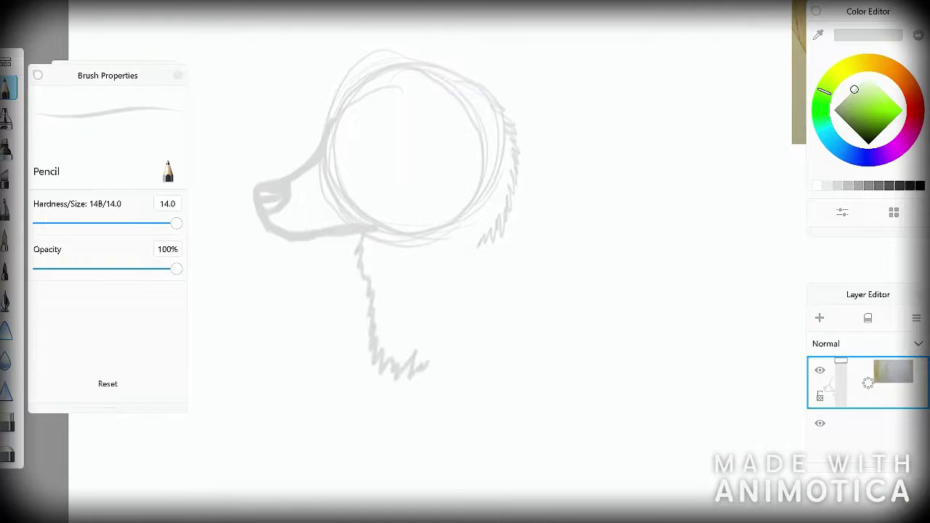
pyautogui.scroll(-3, 465, 290)
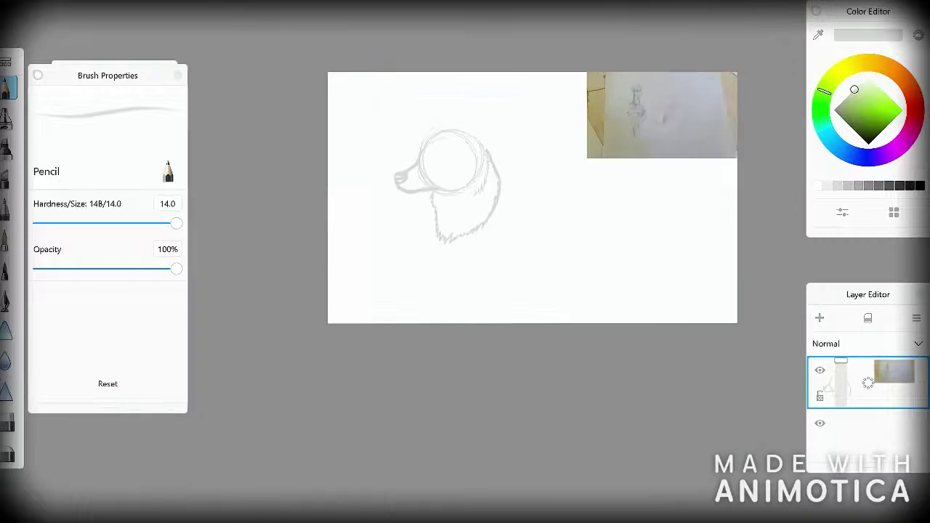
# Draw a pointed ear with an inner edge and a fur tuft at its base on the upper back of the head
pyautogui.scroll(6, 465, 291)
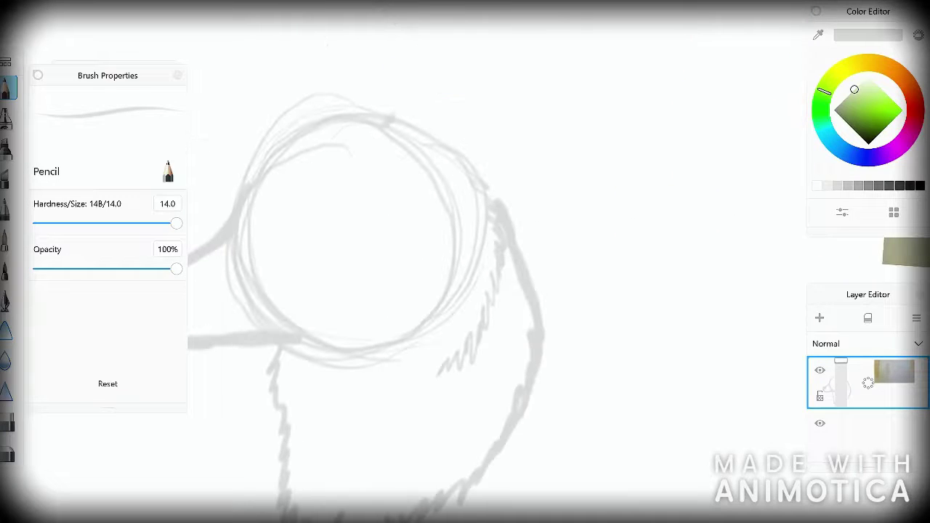
pyautogui.scroll(-2, 465, 291)
pyautogui.scroll(3, 465, 290)
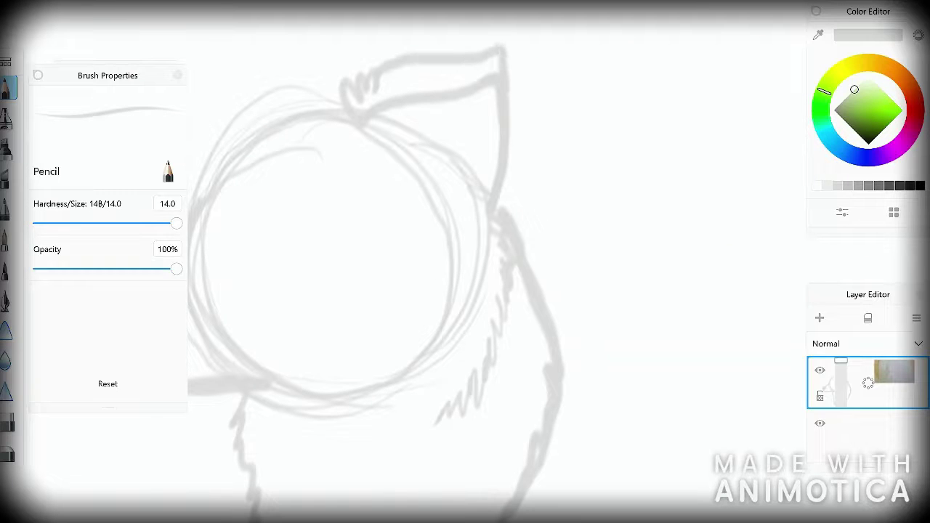
pyautogui.scroll(-3, 465, 291)
pyautogui.scroll(4, 465, 291)
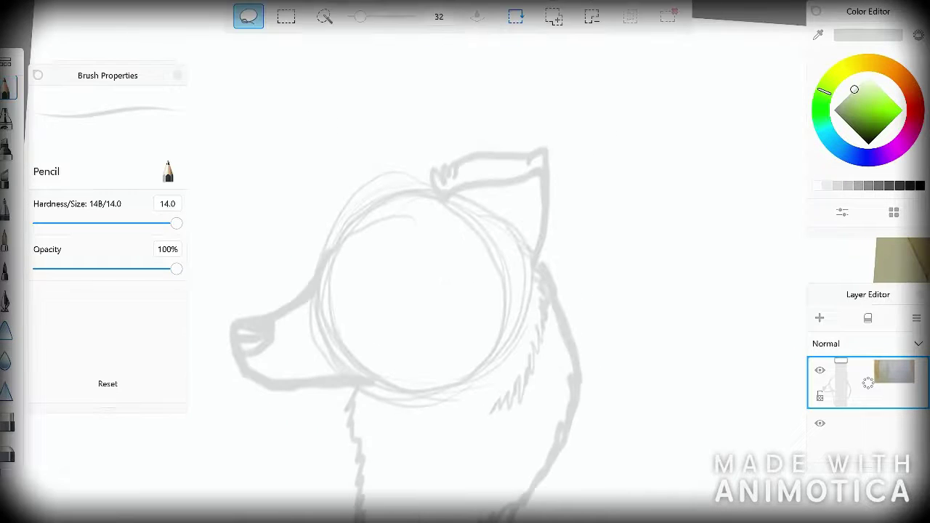
# Lasso the ear and distort it into a slightly narrower, more upright shape set farther back on the head
pyautogui.moveTo(534, 270); pyautogui.dragTo(426, 182)
pyautogui.moveTo(512, 186)
pyautogui.mouseDown()
pyautogui.moveTo(502, 181)
pyautogui.moveTo(510, 190)
pyautogui.mouseUp()
pyautogui.moveTo(438, 191); pyautogui.dragTo(531, 123)
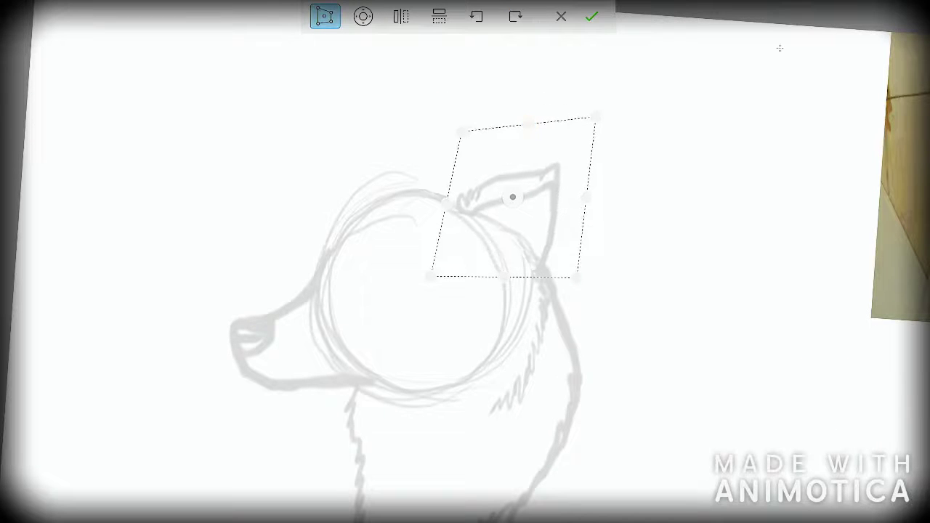
pyautogui.click(597, 119)
pyautogui.moveTo(459, 129); pyautogui.dragTo(446, 118)
pyautogui.click(591, 16)
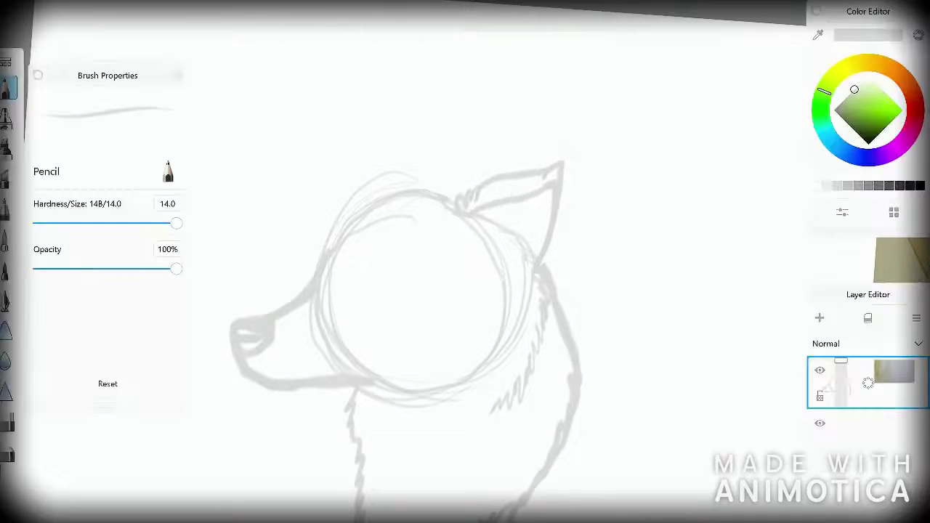
# Add a second row of short fur strokes along the back edge of the head circle, inside the cheek fur
pyautogui.scroll(-3, 465, 290)
pyautogui.scroll(3, 494, 291)
pyautogui.scroll(-3, 494, 290)
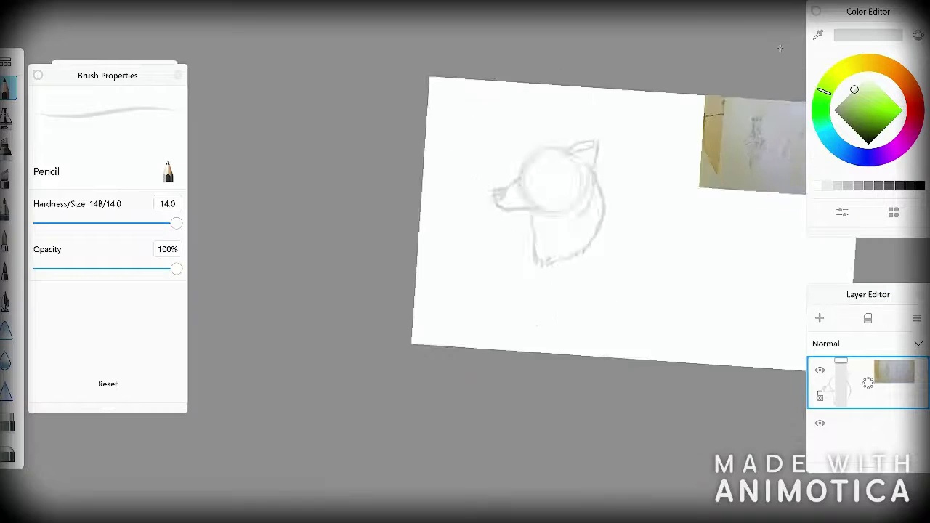
pyautogui.scroll(5, 494, 291)
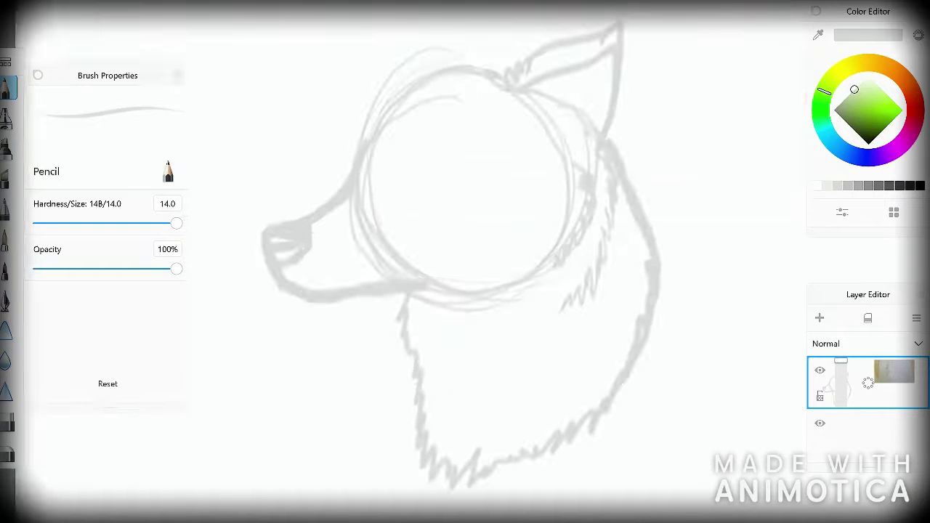
pyautogui.scroll(-6, 465, 276)
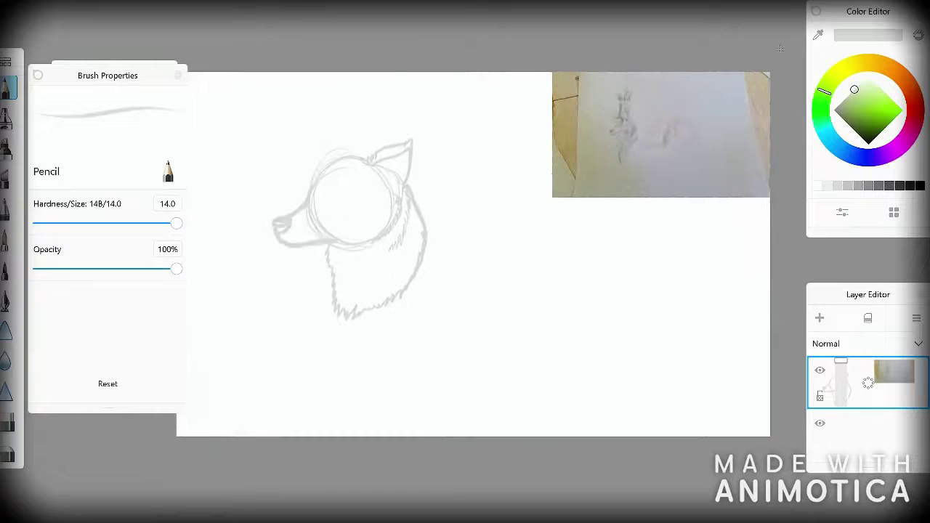
pyautogui.scroll(5, 465, 276)
pyautogui.scroll(-4, 464, 276)
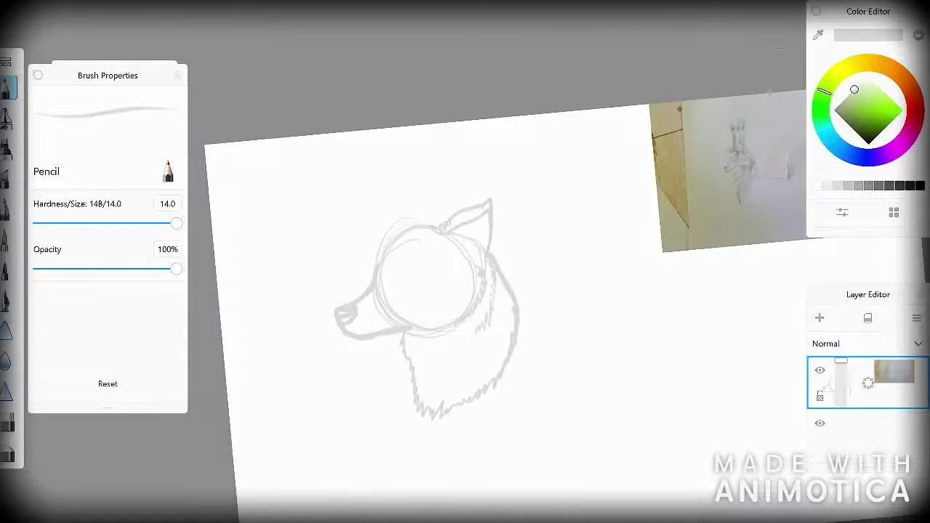
pyautogui.scroll(4, 465, 276)
pyautogui.scroll(-4, 465, 276)
# Sketch a fur tuft at the brow above the snout and another under the jaw, undoing unwanted strokes and checking the reference photo
pyautogui.scroll(3, 464, 276)
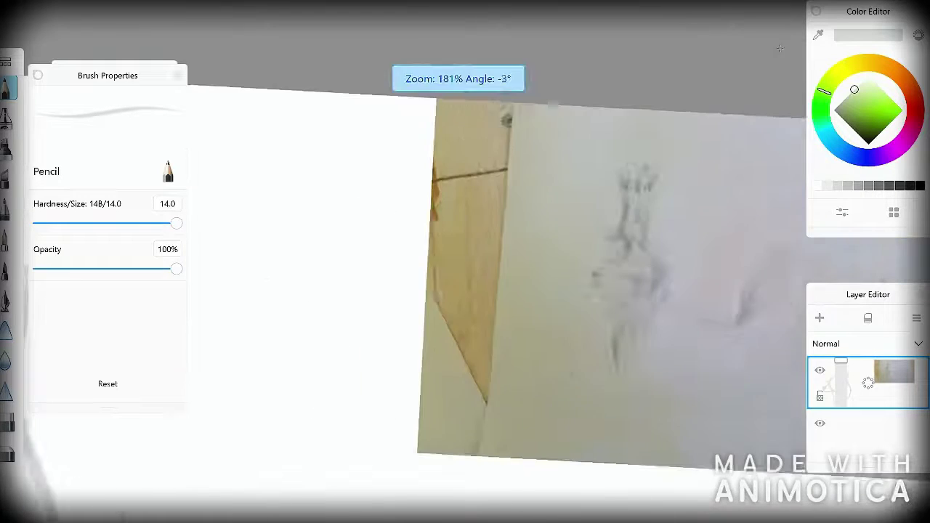
pyautogui.scroll(-3, 465, 276)
pyautogui.scroll(5, 465, 276)
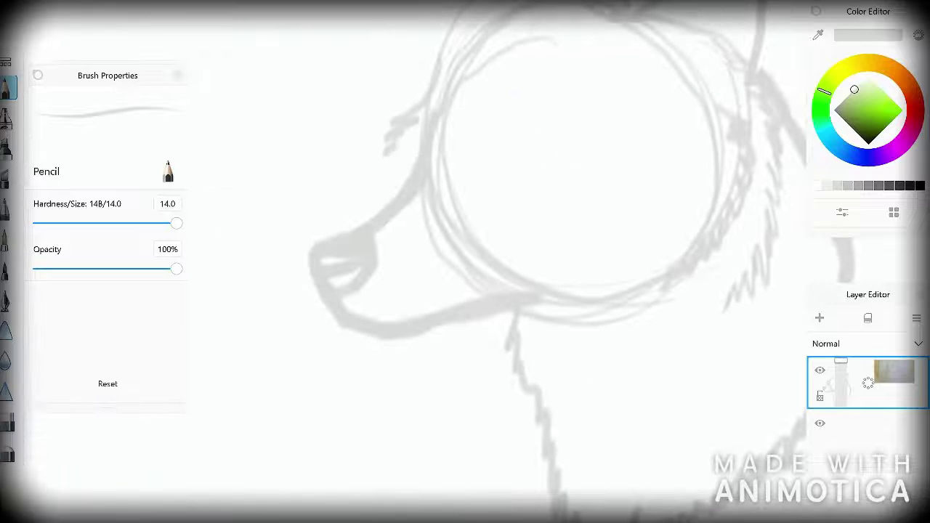
pyautogui.hotkey('ctrl', 'z')
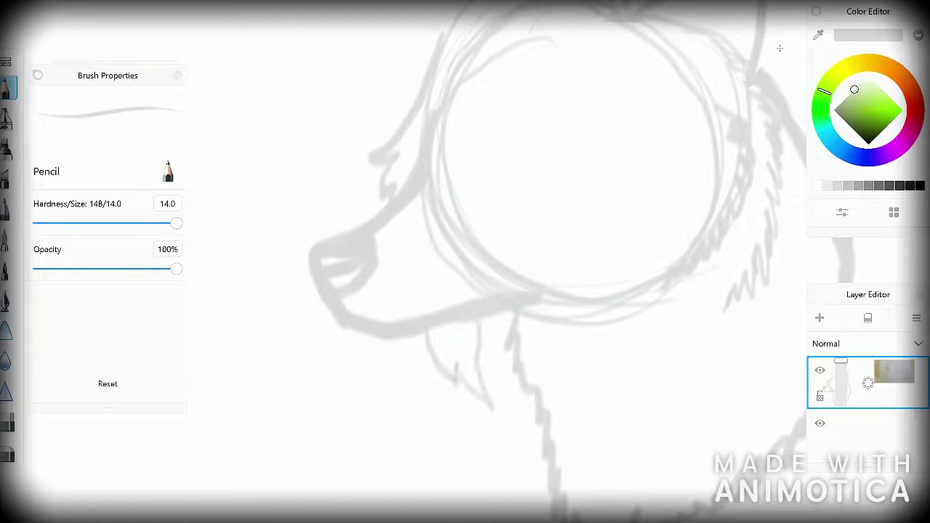
pyautogui.scroll(-3, 465, 276)
pyautogui.scroll(4, 465, 276)
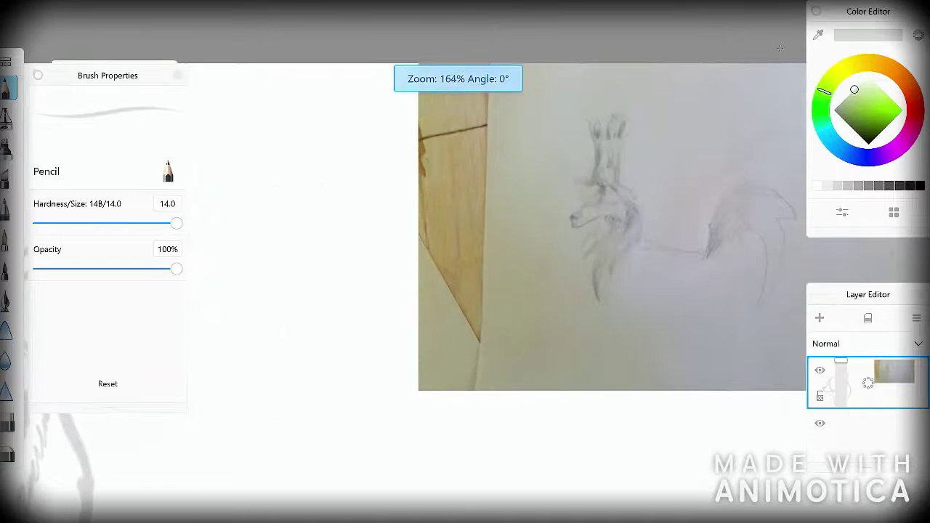
# Handwrite the note "Was this supposed to be wisteria??? XD" in bright red across the reference photo
pyautogui.scroll(-3, 464, 276)
pyautogui.scroll(5, 465, 276)
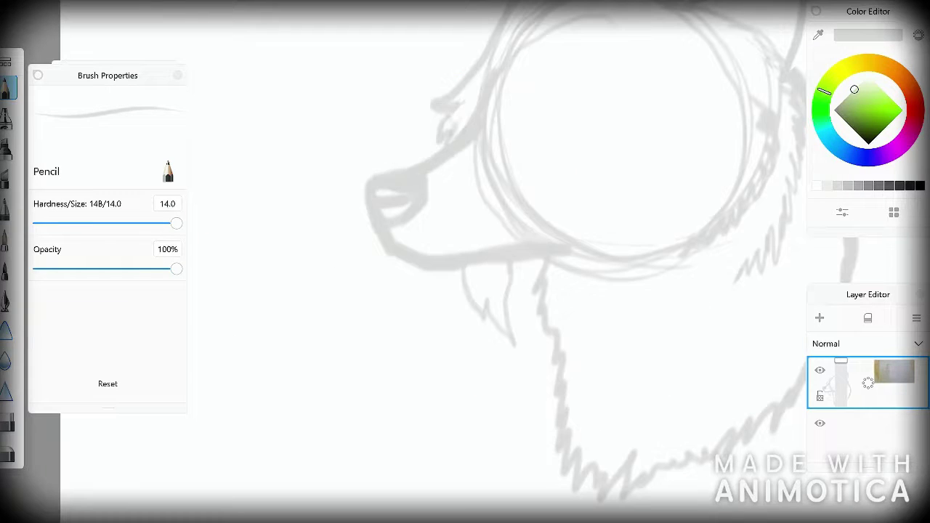
pyautogui.scroll(-3, 465, 276)
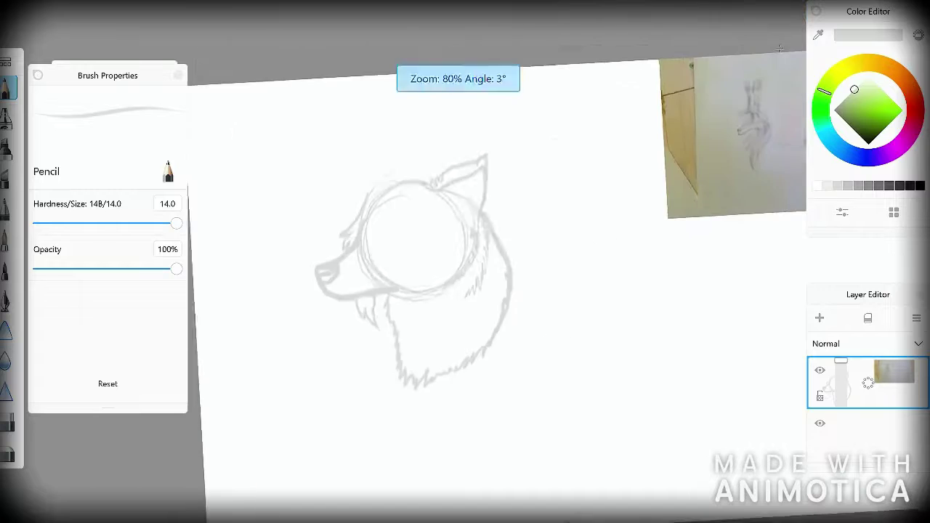
pyautogui.scroll(2, 465, 276)
pyautogui.scroll(-1, 465, 276)
pyautogui.scroll(3, 465, 276)
pyautogui.click(916, 107)
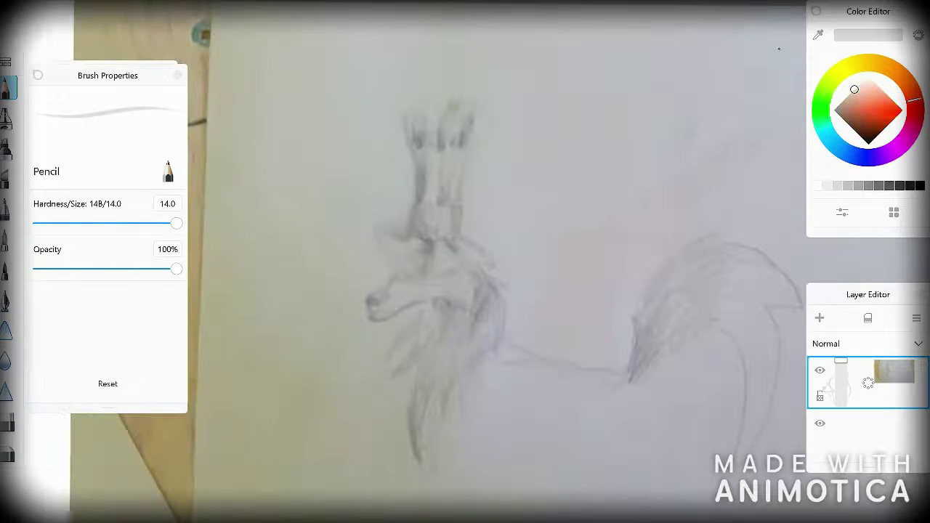
pyautogui.click(888, 109)
pyautogui.moveTo(516, 107); pyautogui.dragTo(564, 109)
pyautogui.moveTo(610, 131); pyautogui.dragTo(581, 134)
pyautogui.moveTo(657, 109); pyautogui.dragTo(617, 146)
pyautogui.moveTo(708, 85); pyautogui.dragTo(716, 146)
pyautogui.moveTo(738, 85); pyautogui.dragTo(763, 141)
pyautogui.moveTo(799, 109); pyautogui.dragTo(781, 142)
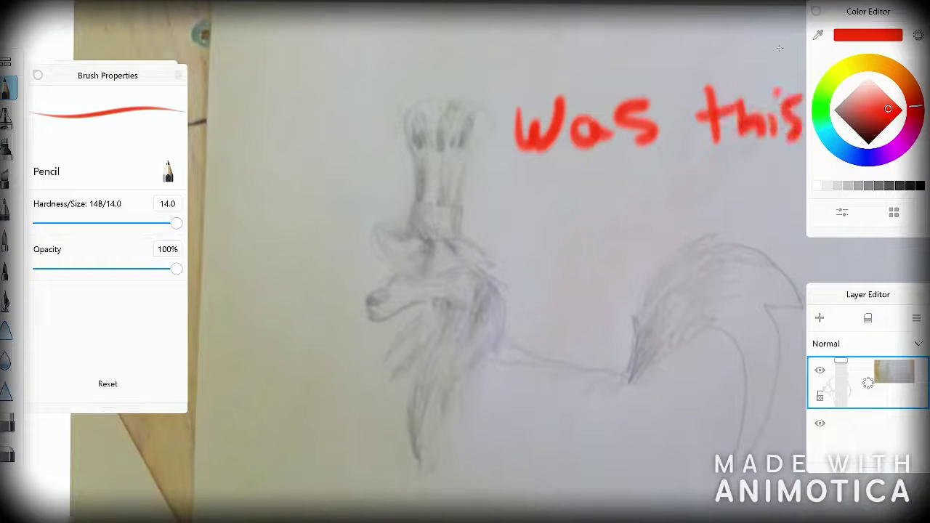
pyautogui.moveTo(523, 171); pyautogui.dragTo(491, 215)
pyautogui.moveTo(534, 181); pyautogui.dragTo(581, 225)
pyautogui.moveTo(603, 174); pyautogui.dragTo(626, 218)
pyautogui.moveTo(632, 175)
pyautogui.mouseDown()
pyautogui.moveTo(693, 171)
pyautogui.moveTo(686, 195)
pyautogui.mouseUp()
pyautogui.moveTo(701, 174); pyautogui.dragTo(781, 142)
pyautogui.moveTo(530, 218); pyautogui.dragTo(537, 265)
pyautogui.moveTo(570, 243); pyautogui.dragTo(552, 247)
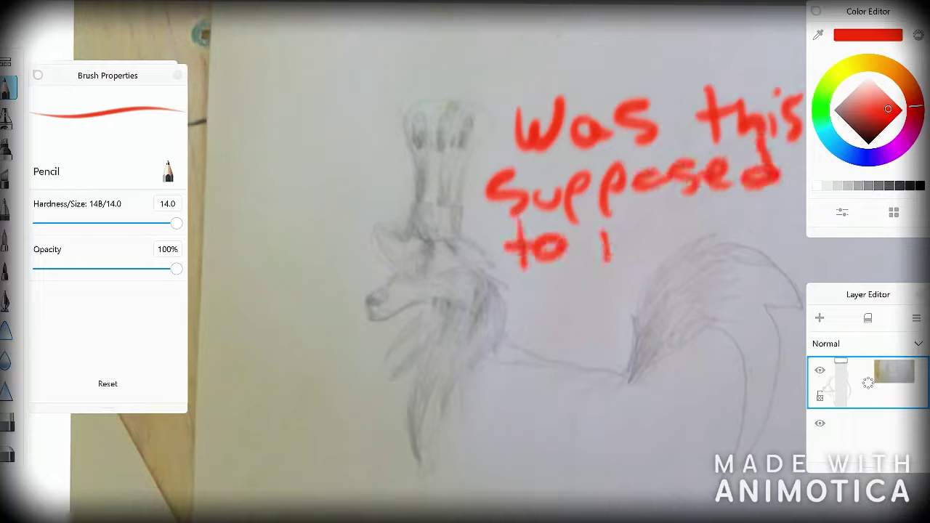
pyautogui.moveTo(606, 218); pyautogui.dragTo(625, 254)
pyautogui.moveTo(654, 240); pyautogui.dragTo(690, 232)
pyautogui.moveTo(508, 287); pyautogui.dragTo(577, 291)
pyautogui.moveTo(603, 276)
pyautogui.mouseDown()
pyautogui.moveTo(654, 305)
pyautogui.moveTo(674, 289)
pyautogui.mouseUp()
pyautogui.moveTo(664, 299); pyautogui.dragTo(688, 306)
pyautogui.moveTo(693, 305); pyautogui.dragTo(718, 280)
pyautogui.moveTo(735, 294); pyautogui.dragTo(738, 275)
pyautogui.moveTo(744, 294); pyautogui.dragTo(779, 262)
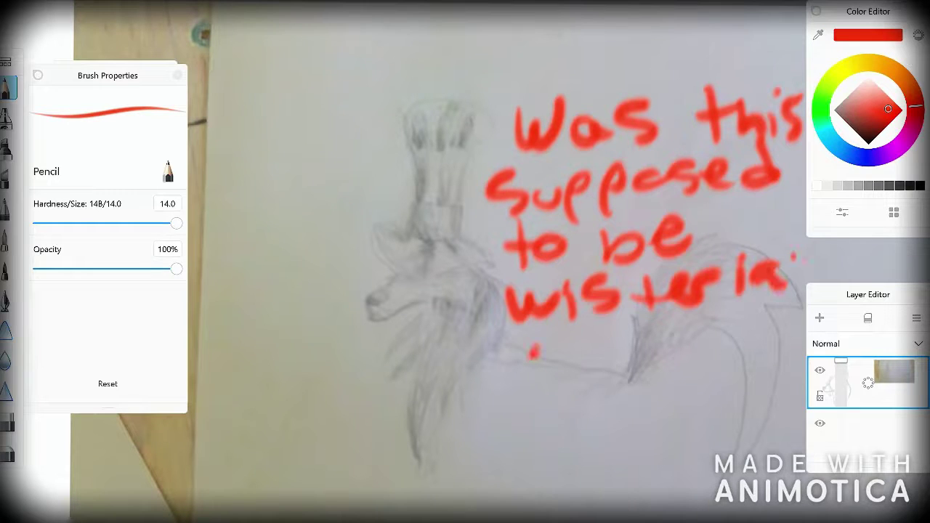
pyautogui.moveTo(534, 356); pyautogui.dragTo(563, 392)
pyautogui.moveTo(565, 406); pyautogui.dragTo(567, 414)
pyautogui.moveTo(596, 356); pyautogui.dragTo(625, 400)
pyautogui.moveTo(660, 343)
pyautogui.mouseDown()
pyautogui.moveTo(701, 334)
pyautogui.moveTo(697, 392)
pyautogui.mouseUp()
pyautogui.moveTo(592, 447); pyautogui.dragTo(570, 502)
pyautogui.moveTo(543, 462); pyautogui.dragTo(613, 493)
pyautogui.moveTo(639, 437); pyautogui.dragTo(632, 501)
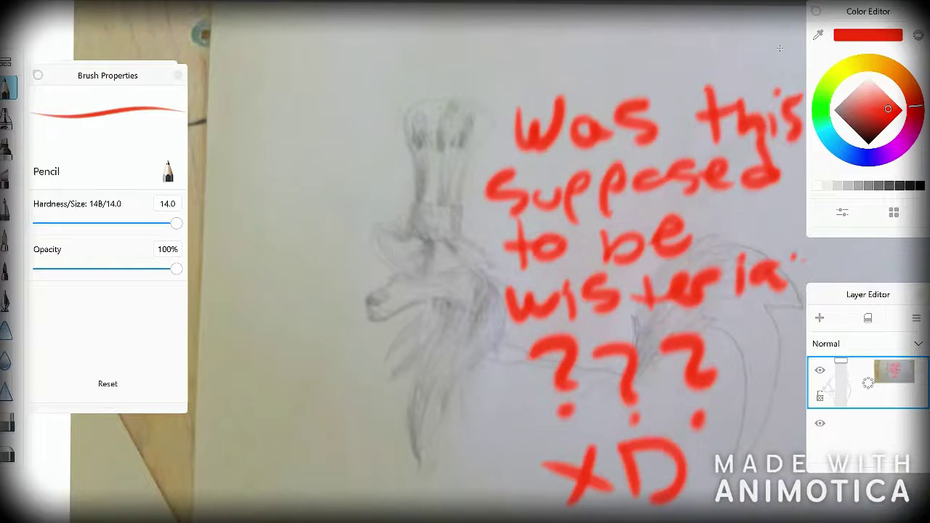
# Undo every stroke of the red handwritten note on the reference photo
pyautogui.scroll(-3, 349, 330)
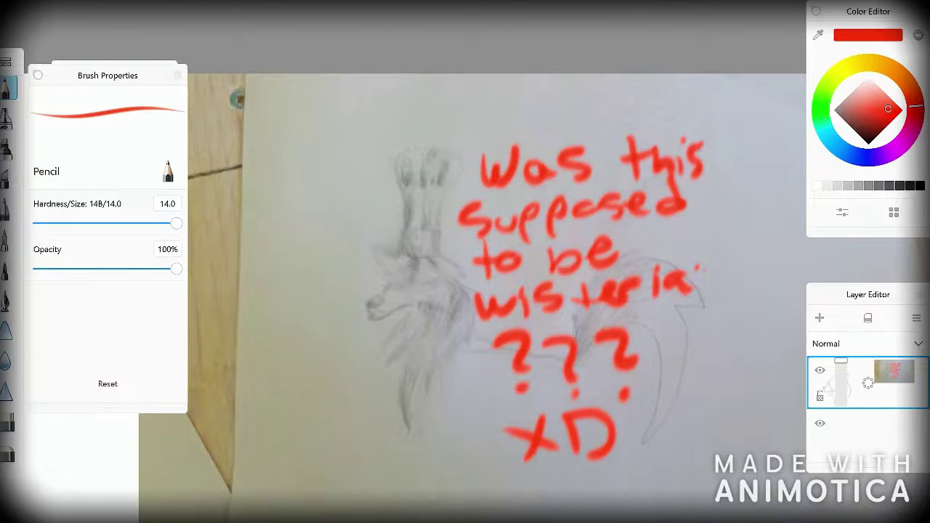
pyautogui.hotkey('ctrl', 'z')
pyautogui.hotkey('ctrl', 'z')
pyautogui.hotkey('ctrl', 'z')
pyautogui.hotkey('ctrl', 'z')
pyautogui.hotkey('ctrl', 'z')
pyautogui.hotkey('ctrl', 'z')
pyautogui.hotkey('ctrl', 'z')
pyautogui.hotkey('ctrl', 'z')
pyautogui.hotkey('ctrl', 'z')
pyautogui.hotkey('ctrl', 'z')
pyautogui.hotkey('ctrl', 'z')
pyautogui.hotkey('ctrl', 'z')
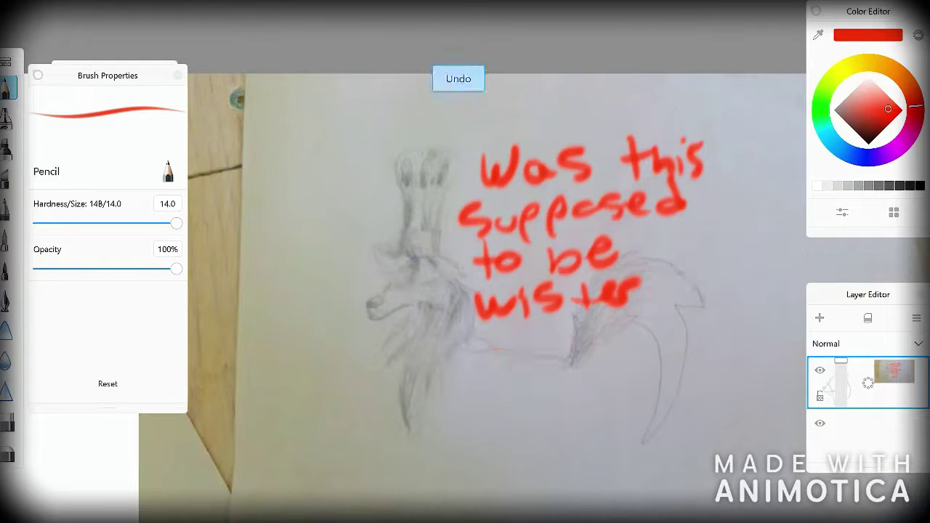
pyautogui.hotkey('ctrl', 'z')
pyautogui.hotkey('ctrl', 'z')
pyautogui.hotkey('ctrl', 'z')
pyautogui.hotkey('ctrl', 'z')
pyautogui.hotkey('ctrl', 'z')
pyautogui.hotkey('ctrl', 'z')
pyautogui.hotkey('ctrl', 'z')
pyautogui.hotkey('ctrl', 'z')
pyautogui.hotkey('ctrl', 'z')
pyautogui.hotkey('ctrl', 'z')
pyautogui.hotkey('ctrl', 'z')
pyautogui.hotkey('ctrl', 'z')
pyautogui.hotkey('ctrl', 'z')
pyautogui.hotkey('ctrl', 'z')
pyautogui.hotkey('ctrl', 'z')
pyautogui.hotkey('ctrl', 'z')
pyautogui.hotkey('ctrl', 'z')
pyautogui.hotkey('ctrl', 'z')
pyautogui.hotkey('ctrl', 'z')
pyautogui.hotkey('ctrl', 'z')
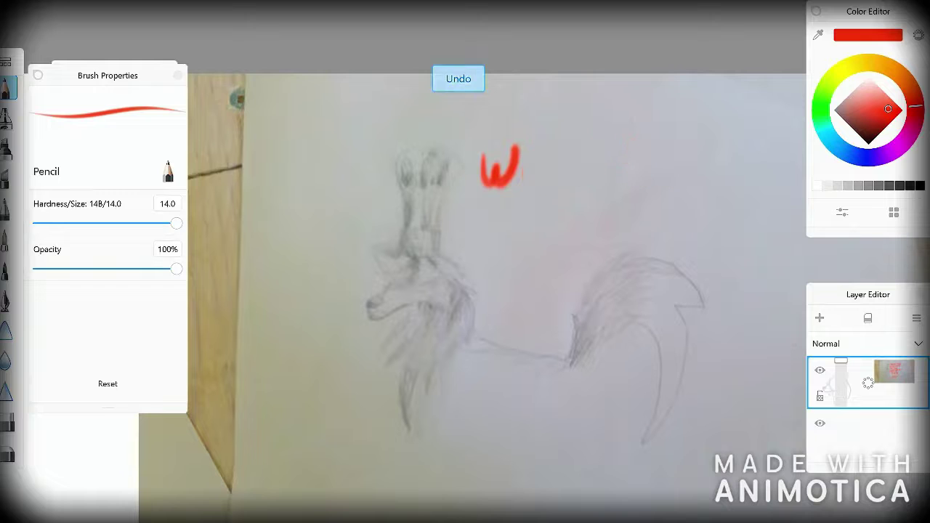
pyautogui.hotkey('ctrl', 'z')
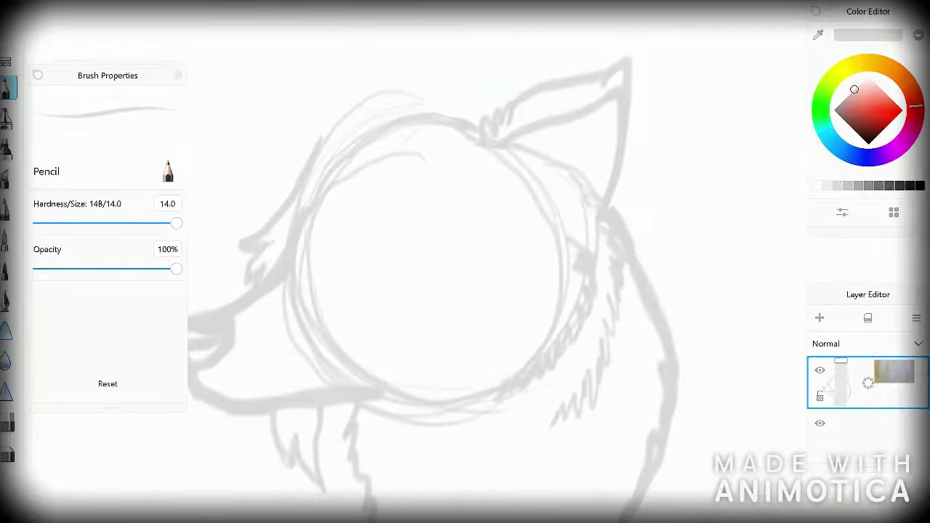
# In light grey, sketch the sweeping lower edge of a hat brim across the head circle from the brow to the ear, undoing unsatisfactory curves
pyautogui.moveTo(259, 256); pyautogui.dragTo(445, 220)
pyautogui.scroll(-1, 465, 261)
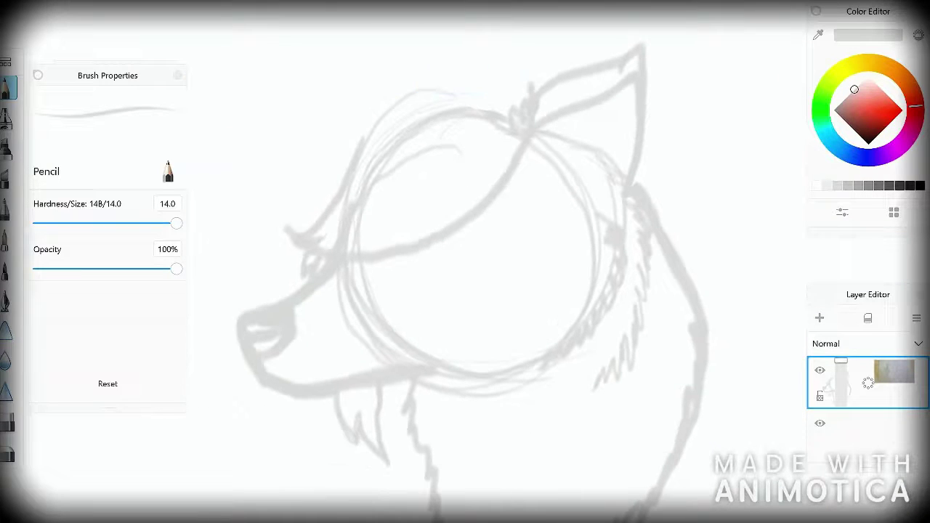
pyautogui.hotkey('ctrl', 'z')
pyautogui.moveTo(294, 226)
pyautogui.mouseDown()
pyautogui.moveTo(381, 280)
pyautogui.moveTo(492, 220)
pyautogui.mouseUp()
pyautogui.hotkey('ctrl', 'z')
pyautogui.hotkey('ctrl', 'z')
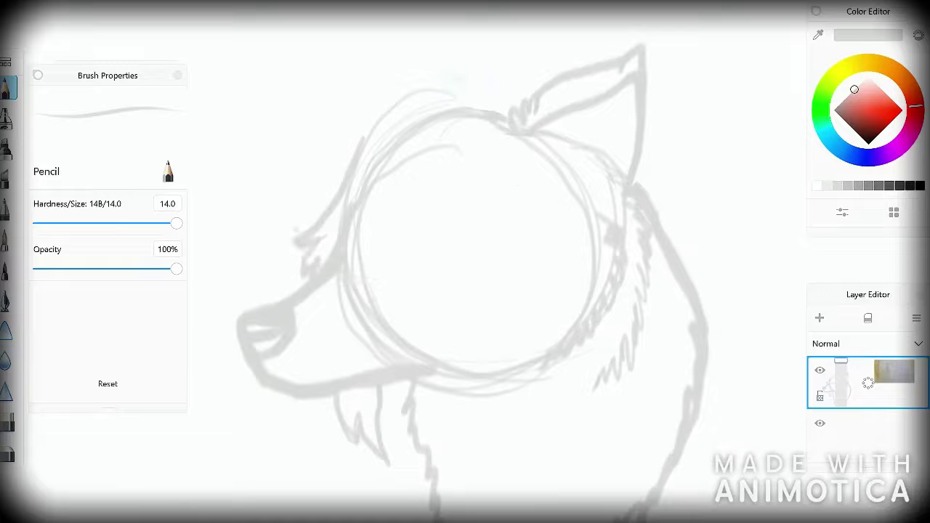
pyautogui.moveTo(302, 246); pyautogui.dragTo(314, 265)
pyautogui.moveTo(350, 282); pyautogui.dragTo(506, 224)
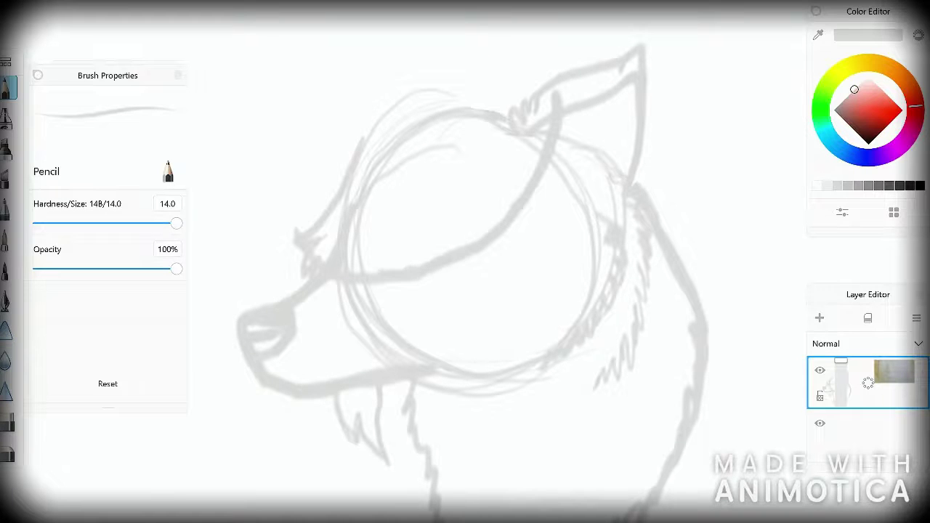
# Close the hat brim with an upturned front edge above the brow and a rounded back edge around the ear's base tuft
pyautogui.scroll(-2, 465, 262)
pyautogui.scroll(3, 465, 261)
pyautogui.moveTo(320, 269); pyautogui.dragTo(360, 181)
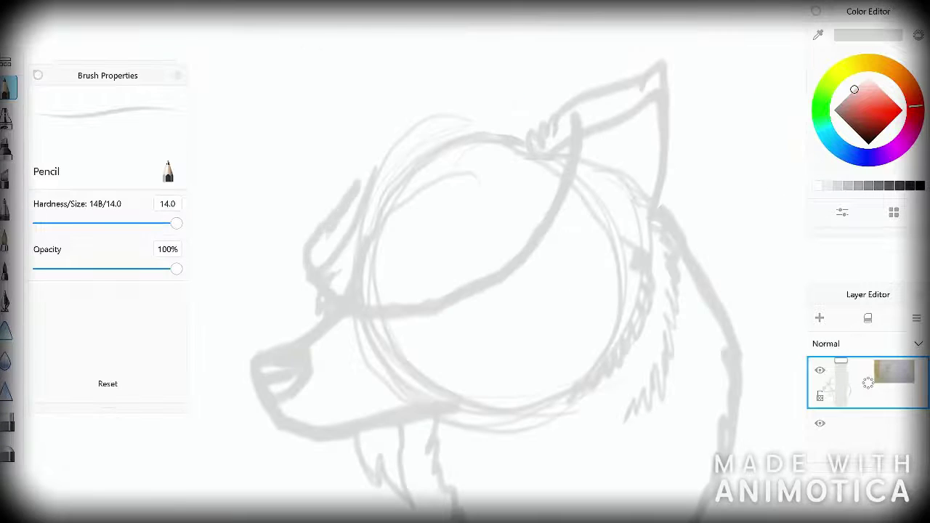
pyautogui.hotkey('ctrl', 'z')
pyautogui.moveTo(305, 275); pyautogui.dragTo(365, 190)
pyautogui.moveTo(487, 138); pyautogui.dragTo(559, 101)
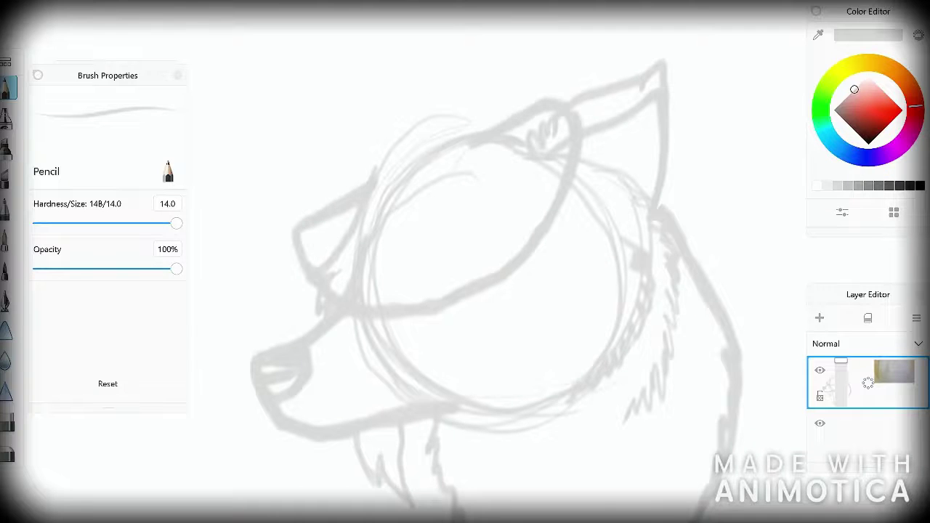
# Draw the curved base of the hat's crown on the upper part of the head, inside the brim
pyautogui.scroll(-4, 465, 262)
pyautogui.scroll(5, 465, 262)
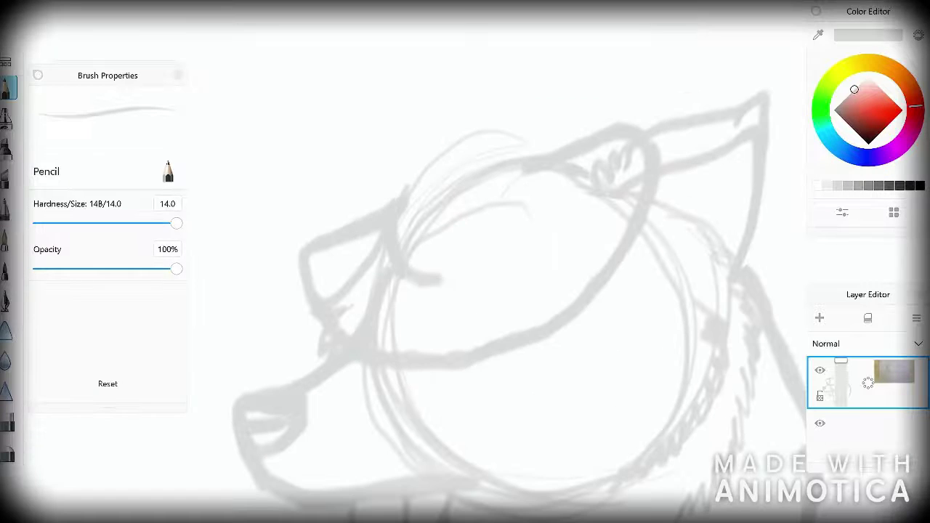
pyautogui.moveTo(439, 285)
pyautogui.mouseDown()
pyautogui.moveTo(499, 269)
pyautogui.moveTo(542, 234)
pyautogui.moveTo(556, 197)
pyautogui.moveTo(513, 145)
pyautogui.mouseUp()
pyautogui.scroll(-3, 465, 262)
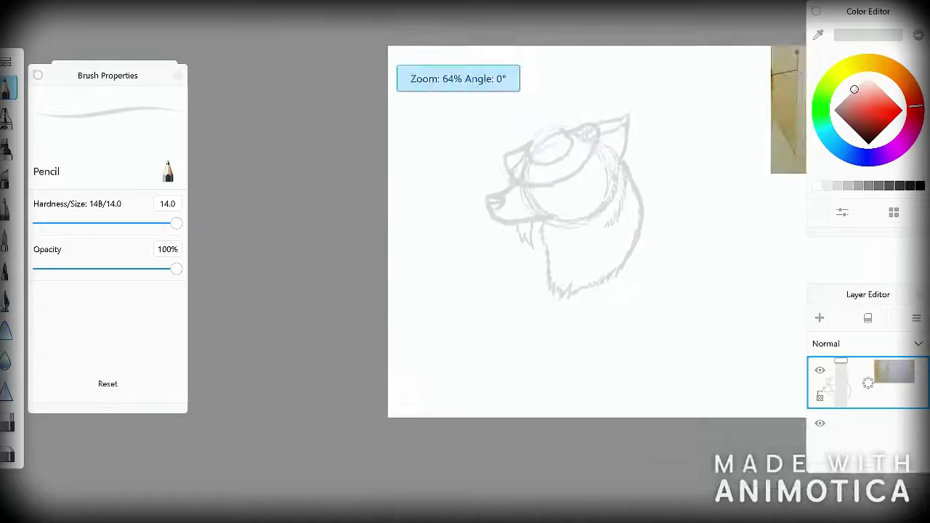
# Try a flared, pointed crown above the brim and a bulging, curved one, then undo the attempts
pyautogui.scroll(5, 465, 262)
pyautogui.moveTo(456, 257)
pyautogui.mouseDown()
pyautogui.moveTo(379, 144)
pyautogui.moveTo(436, 67)
pyautogui.moveTo(512, 106)
pyautogui.moveTo(550, 185)
pyautogui.mouseUp()
pyautogui.scroll(-5, 465, 262)
pyautogui.scroll(3, 464, 261)
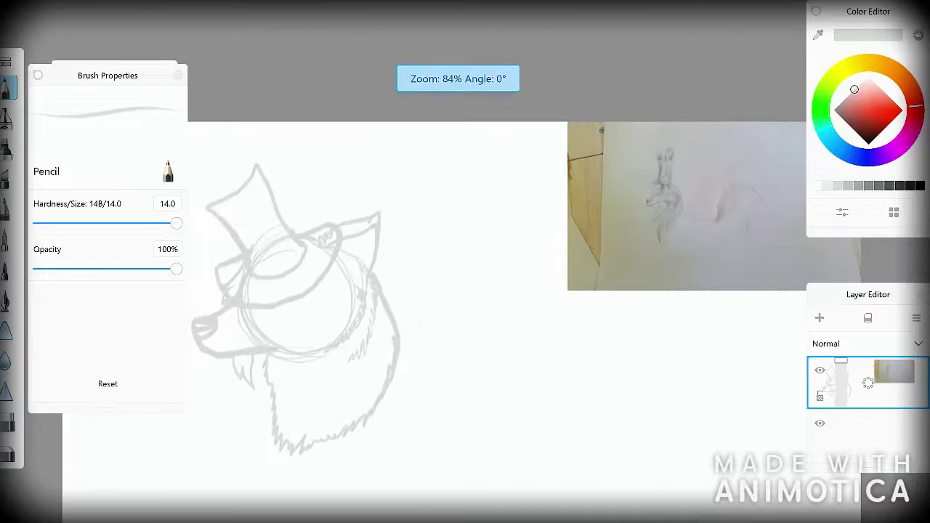
pyautogui.scroll(3, 464, 262)
pyautogui.moveTo(356, 244)
pyautogui.mouseDown()
pyautogui.moveTo(349, 186)
pyautogui.moveTo(399, 22)
pyautogui.moveTo(486, 83)
pyautogui.mouseUp()
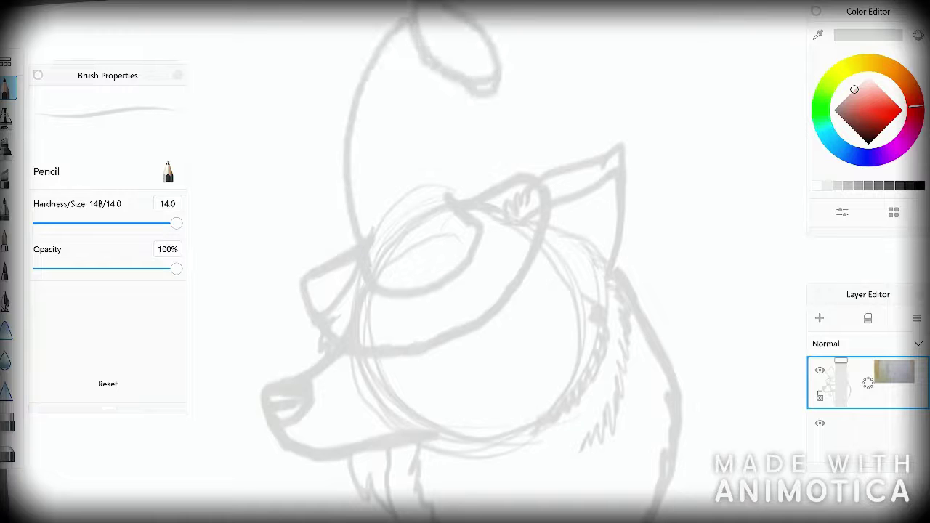
pyautogui.scroll(-5, 465, 262)
pyautogui.hotkey('ctrl', 'z')
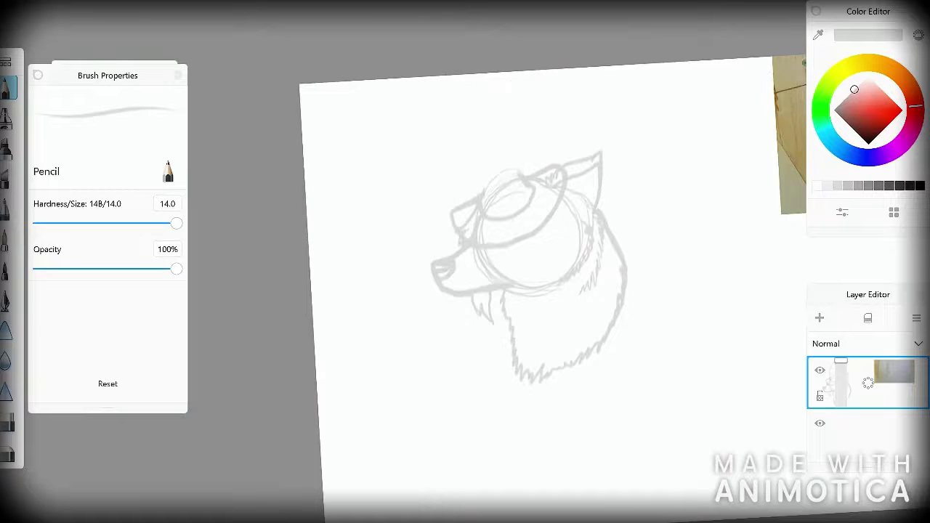
# Draw the two straight sides of the tall hat crown leaning up and forward from its base, undoing stray strokes at the top
pyautogui.scroll(-2, 465, 261)
pyautogui.scroll(1, 465, 262)
pyautogui.scroll(3, 465, 262)
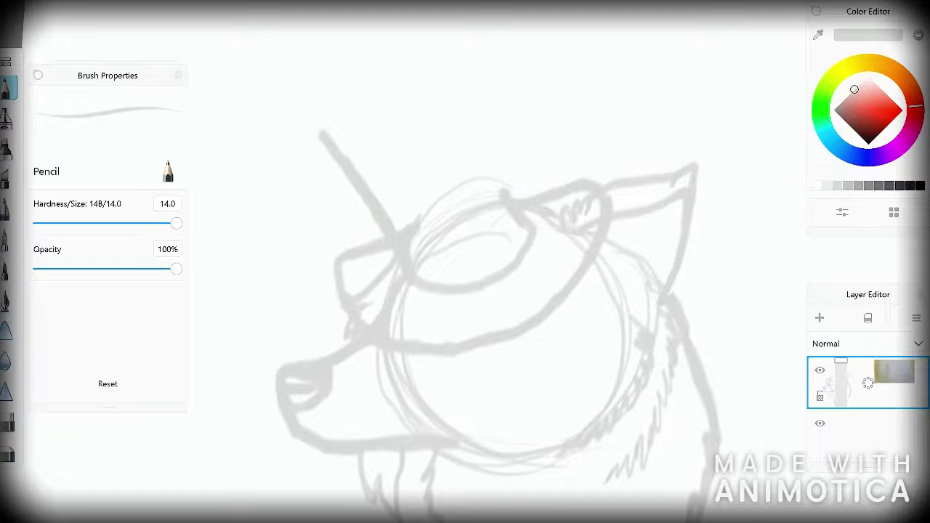
pyautogui.hotkey('ctrl', 'z')
pyautogui.moveTo(466, 73); pyautogui.dragTo(517, 197)
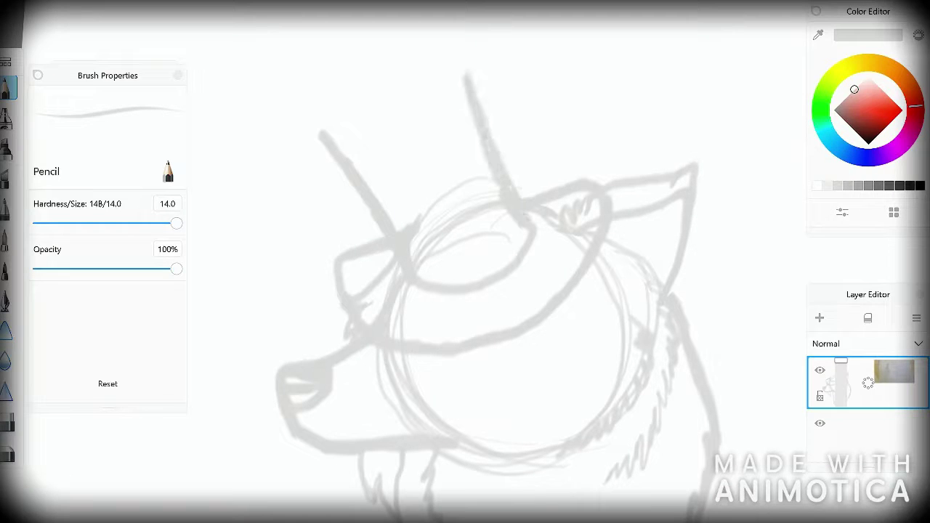
pyautogui.moveTo(321, 135)
pyautogui.mouseDown()
pyautogui.moveTo(395, 70)
pyautogui.moveTo(333, 144)
pyautogui.moveTo(352, 93)
pyautogui.mouseUp()
pyautogui.hotkey('ctrl', 'z')
pyautogui.hotkey('ctrl', 'z')
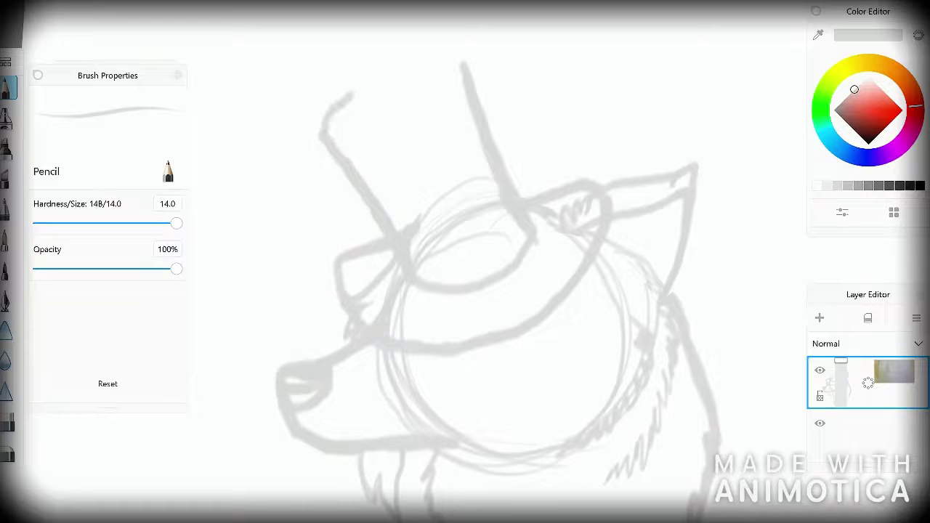
pyautogui.hotkey('ctrl', 'z')
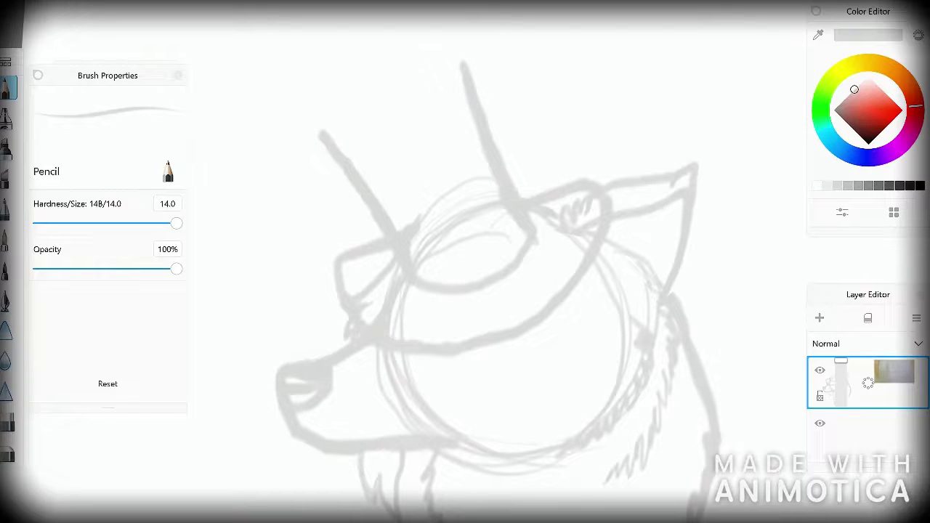
# Close the top of the hat's crown with a rounded arc joining its two sides
pyautogui.scroll(-5, 465, 276)
pyautogui.scroll(5, 464, 276)
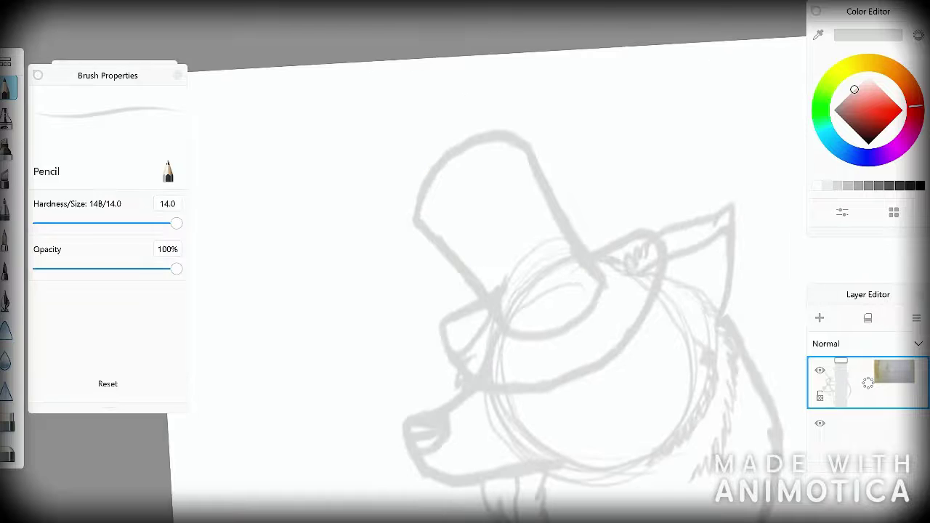
pyautogui.scroll(-5, 465, 276)
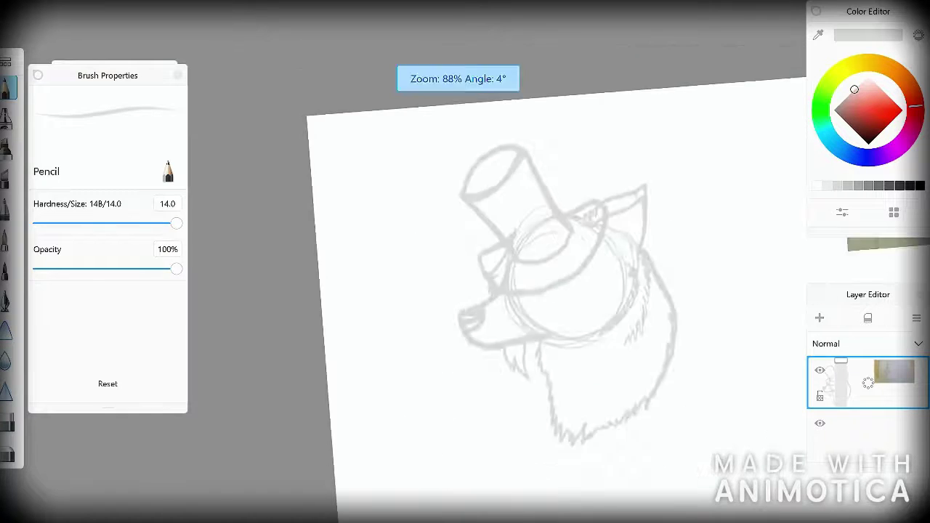
# Redraw the rim at the top of the crown, adding the inner curve that completes the ellipse of the hat's flat top
pyautogui.scroll(5, 465, 276)
pyautogui.hotkey('ctrl', 'z')
pyautogui.moveTo(360, 218); pyautogui.dragTo(497, 119)
pyautogui.scroll(-5, 465, 276)
pyautogui.scroll(8, 465, 276)
pyautogui.hotkey('ctrl', 'z')
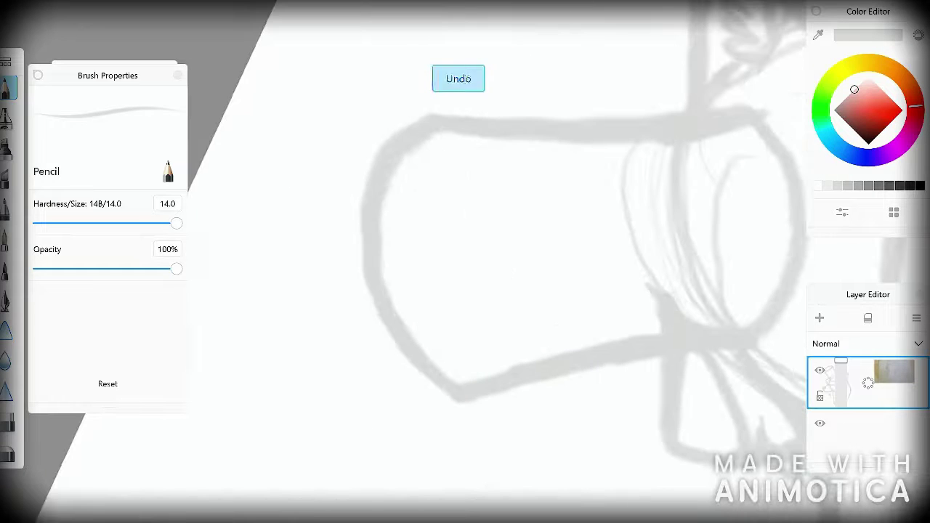
pyautogui.moveTo(393, 157); pyautogui.dragTo(384, 318)
pyautogui.moveTo(457, 138); pyautogui.dragTo(472, 381)
pyautogui.moveTo(378, 301); pyautogui.dragTo(494, 327)
pyautogui.scroll(-5, 464, 276)
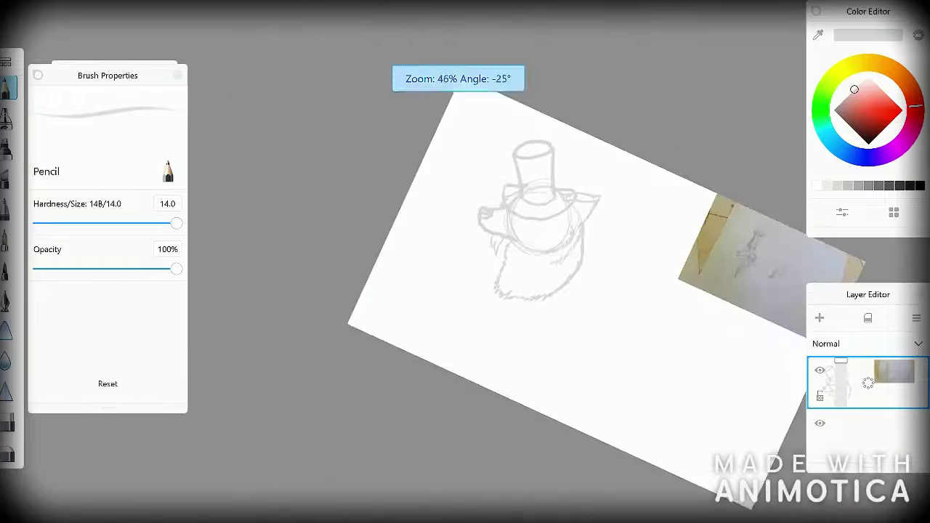
# Handwrite the note "that took me painfully long..." in light grey on the blank canvas behind the head
pyautogui.scroll(5, 465, 276)
pyautogui.moveTo(497, 192); pyautogui.dragTo(501, 237)
pyautogui.moveTo(484, 211); pyautogui.dragTo(517, 205)
pyautogui.moveTo(508, 194)
pyautogui.mouseDown()
pyautogui.moveTo(534, 236)
pyautogui.moveTo(603, 236)
pyautogui.mouseUp()
pyautogui.moveTo(592, 218); pyautogui.dragTo(643, 197)
pyautogui.moveTo(479, 259); pyautogui.dragTo(477, 301)
pyautogui.moveTo(453, 280); pyautogui.dragTo(536, 287)
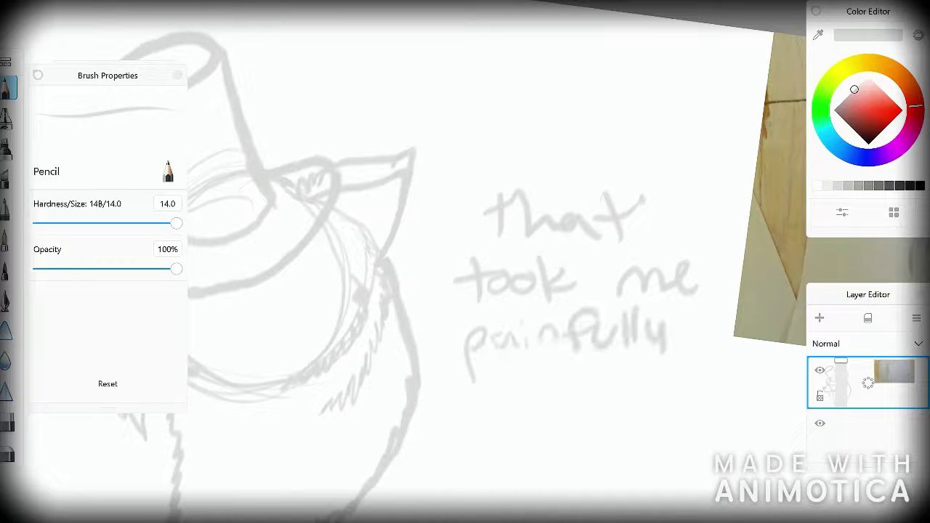
pyautogui.moveTo(616, 386); pyautogui.dragTo(597, 430)
pyautogui.click(673, 402)
pyautogui.click(691, 400)
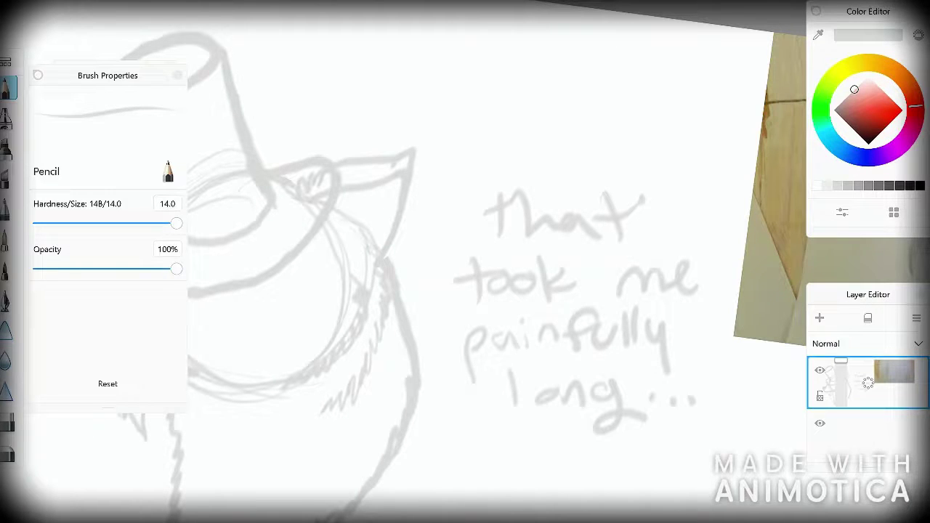
# Erase the whole handwritten note beside the head and return to the pencil
pyautogui.press('e')
pyautogui.moveTo(697, 399); pyautogui.dragTo(660, 356)
pyautogui.moveTo(697, 268); pyautogui.dragTo(625, 345)
pyautogui.moveTo(624, 421); pyautogui.dragTo(494, 210)
pyautogui.press('e')
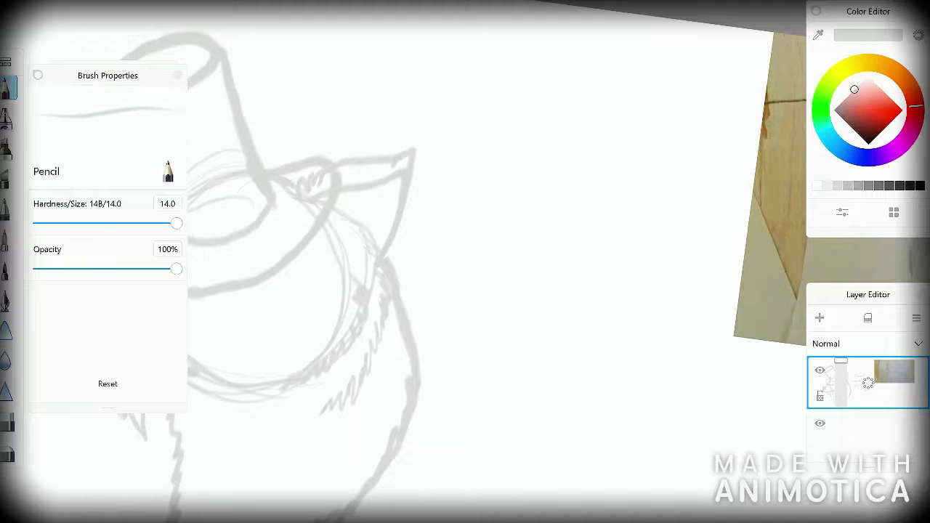
# Draw a short shoulder curve behind the neck fur and extend a long, slightly wavy back line from it
pyautogui.scroll(-5, 464, 276)
pyautogui.scroll(4, 465, 276)
pyautogui.scroll(-4, 465, 276)
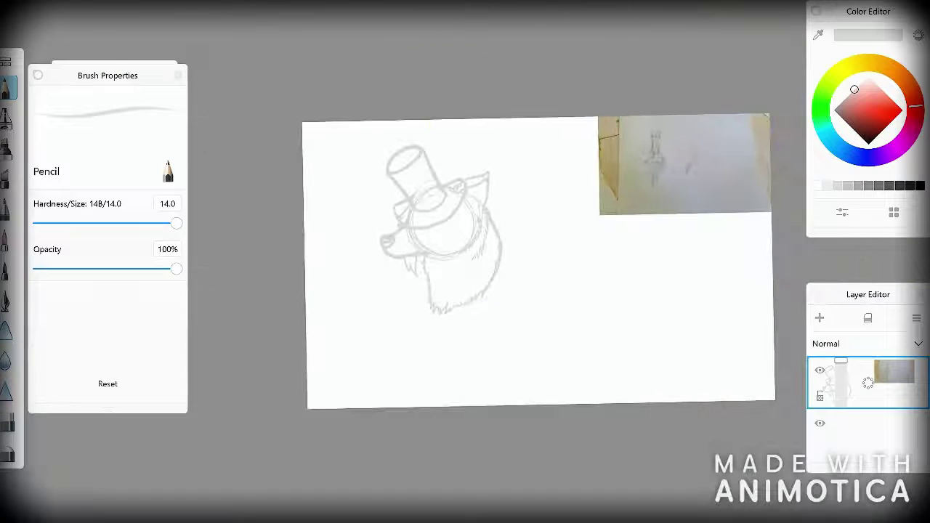
pyautogui.scroll(5, 509, 272)
pyautogui.scroll(-3, 465, 262)
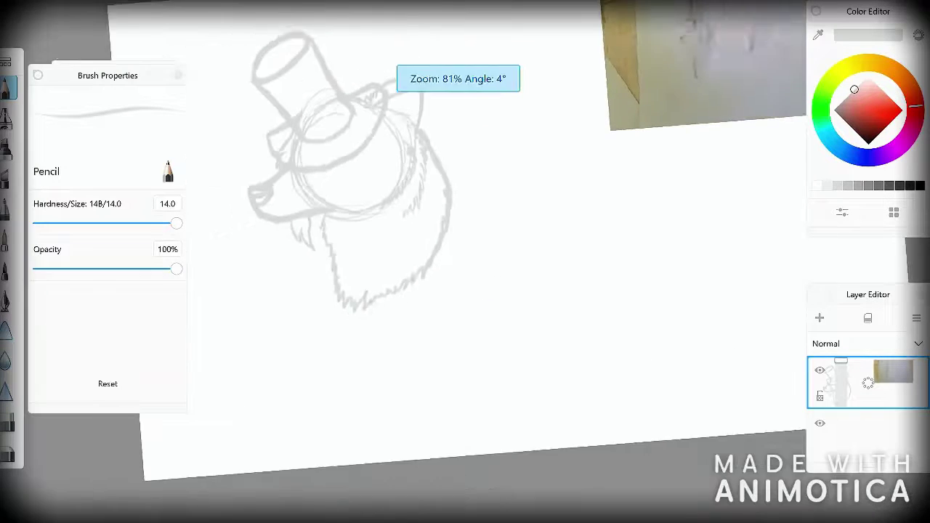
pyautogui.scroll(5, 465, 262)
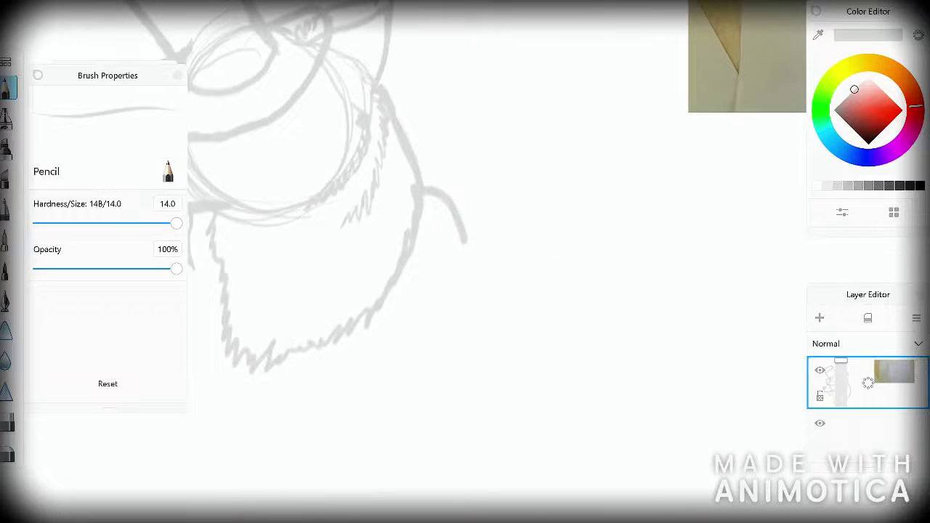
pyautogui.scroll(-4, 465, 262)
pyautogui.scroll(5, 465, 261)
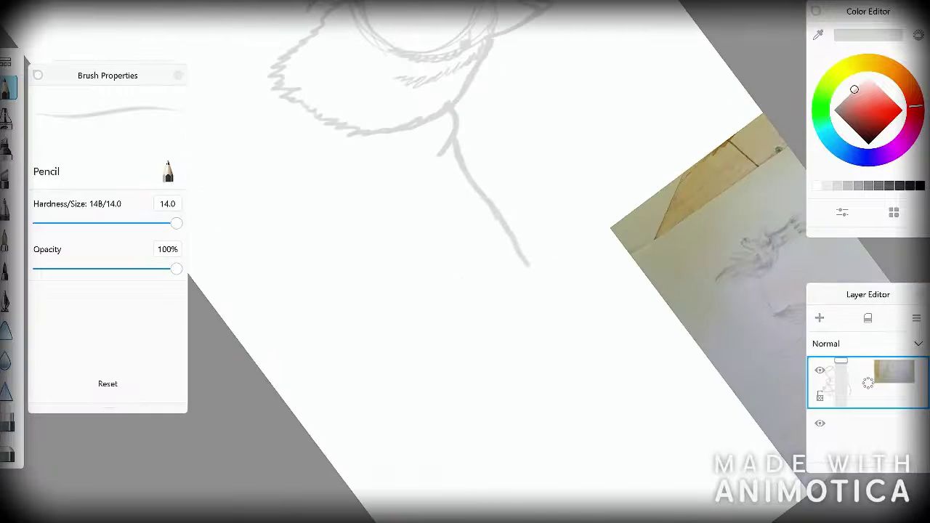
# Handwrite "What is the tail" in black beneath the animal's tail in the reference photo
pyautogui.scroll(-3, 464, 262)
pyautogui.scroll(5, 465, 262)
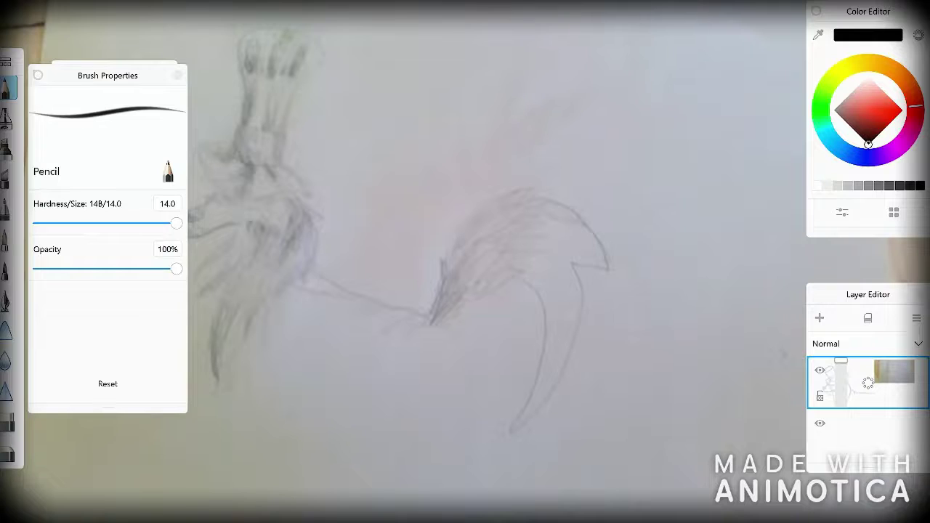
pyautogui.scroll(-1, 465, 262)
pyautogui.moveTo(479, 305); pyautogui.dragTo(538, 290)
pyautogui.moveTo(546, 279)
pyautogui.mouseDown()
pyautogui.moveTo(556, 337)
pyautogui.moveTo(581, 337)
pyautogui.mouseUp()
pyautogui.moveTo(625, 309); pyautogui.dragTo(636, 331)
pyautogui.moveTo(661, 272); pyautogui.dragTo(679, 320)
pyautogui.moveTo(646, 298); pyautogui.dragTo(686, 294)
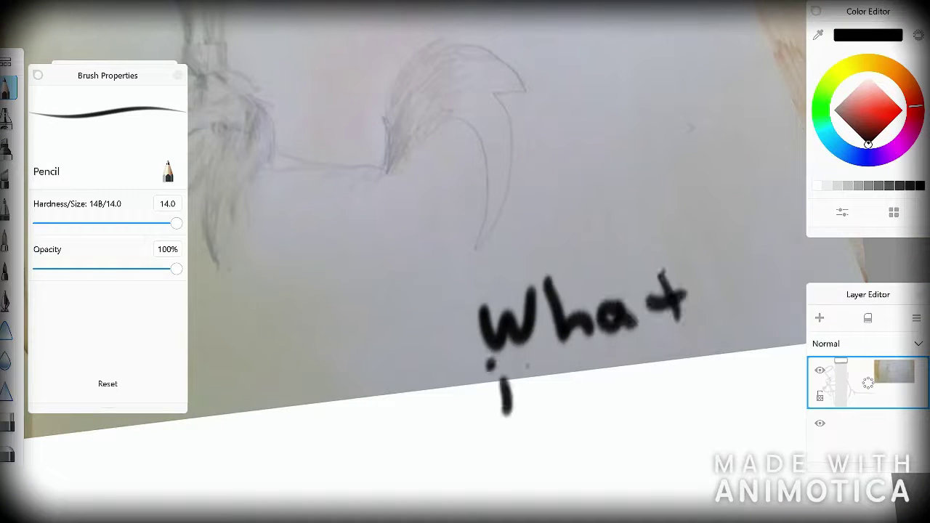
pyautogui.moveTo(541, 371); pyautogui.dragTo(508, 412)
pyautogui.moveTo(586, 362)
pyautogui.mouseDown()
pyautogui.moveTo(646, 402)
pyautogui.moveTo(709, 393)
pyautogui.mouseUp()
pyautogui.moveTo(464, 420)
pyautogui.mouseDown()
pyautogui.moveTo(464, 474)
pyautogui.moveTo(502, 454)
pyautogui.mouseUp()
pyautogui.moveTo(534, 445); pyautogui.dragTo(538, 471)
pyautogui.moveTo(575, 416); pyautogui.dragTo(579, 470)
# Finish the handwritten note with "doing ???" in bright red
pyautogui.click(891, 110)
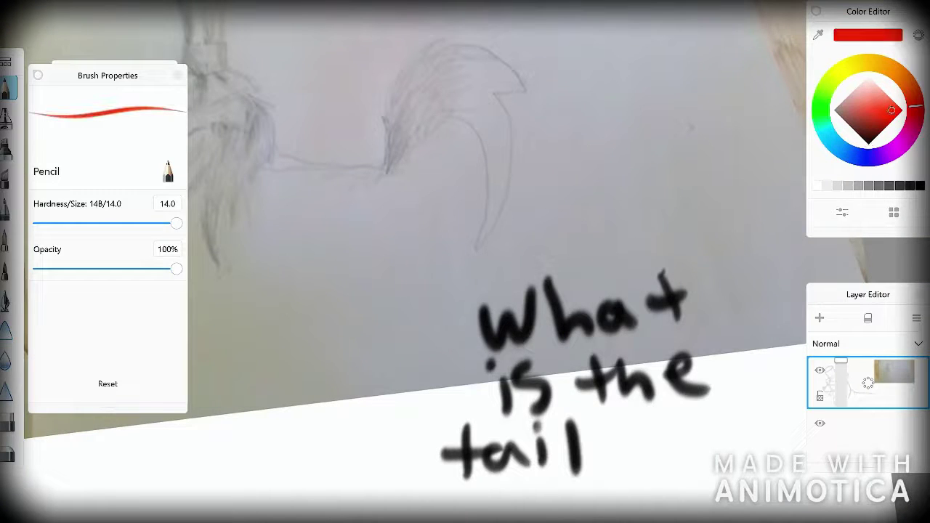
pyautogui.moveTo(664, 435); pyautogui.dragTo(666, 473)
pyautogui.moveTo(693, 436); pyautogui.dragTo(691, 437)
pyautogui.moveTo(722, 427)
pyautogui.mouseDown()
pyautogui.moveTo(723, 446)
pyautogui.moveTo(755, 459)
pyautogui.mouseUp()
pyautogui.moveTo(784, 428); pyautogui.dragTo(756, 497)
pyautogui.moveTo(522, 485); pyautogui.dragTo(555, 519)
pyautogui.moveTo(584, 483); pyautogui.dragTo(614, 520)
pyautogui.moveTo(632, 479); pyautogui.dragTo(667, 519)
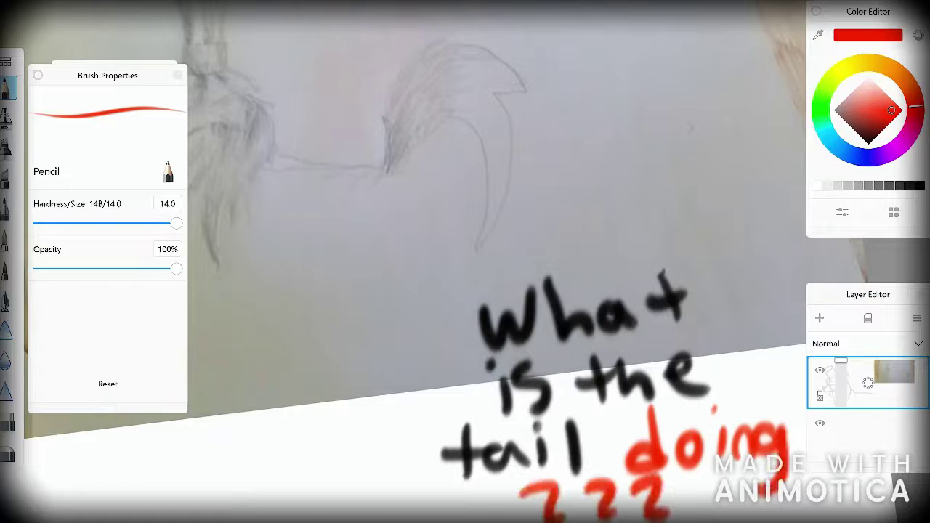
pyautogui.scroll(-1, 465, 262)
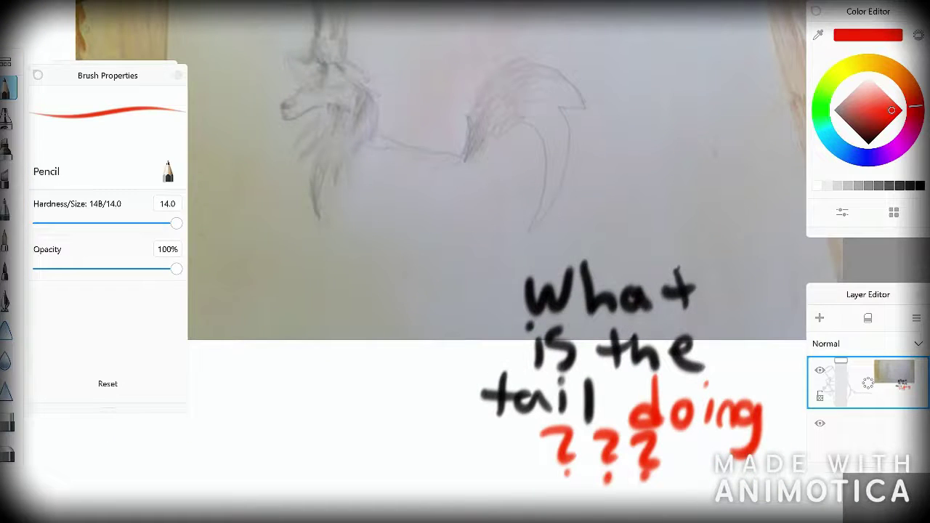
# Undo every stroke of the handwritten note about the tail
pyautogui.hotkey('ctrl', 'z')
pyautogui.hotkey('ctrl', 'z')
pyautogui.hotkey('ctrl', 'z')
pyautogui.hotkey('ctrl', 'z')
pyautogui.hotkey('ctrl', 'z')
pyautogui.hotkey('ctrl', 'z')
pyautogui.hotkey('ctrl', 'z')
pyautogui.hotkey('ctrl', 'z')
pyautogui.hotkey('ctrl', 'z')
pyautogui.hotkey('ctrl', 'z')
pyautogui.hotkey('ctrl', 'z')
pyautogui.hotkey('ctrl', 'z')
pyautogui.hotkey('ctrl', 'z')
pyautogui.hotkey('ctrl', 'z')
pyautogui.hotkey('ctrl', 'z')
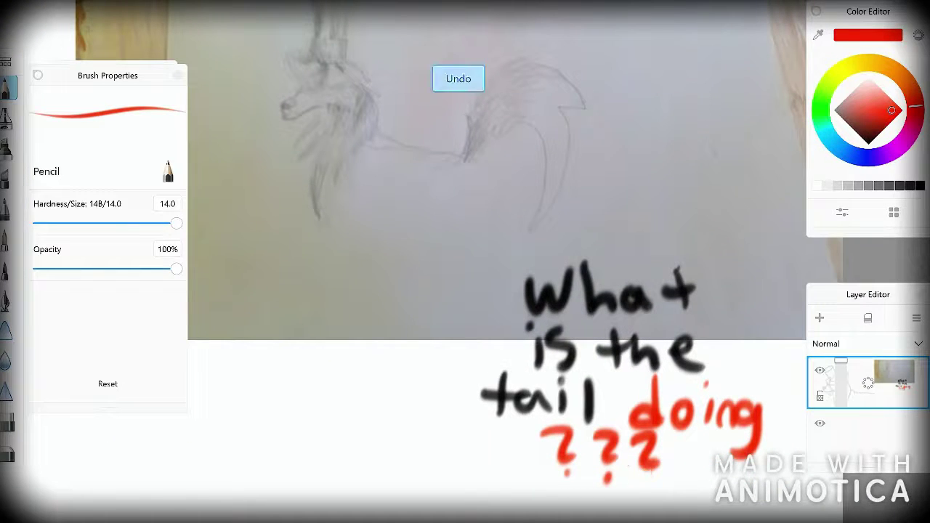
pyautogui.hotkey('ctrl', 'z')
pyautogui.hotkey('ctrl', 'z')
pyautogui.hotkey('ctrl', 'z')
pyautogui.hotkey('ctrl', 'z')
pyautogui.hotkey('ctrl', 'z')
pyautogui.hotkey('ctrl', 'z')
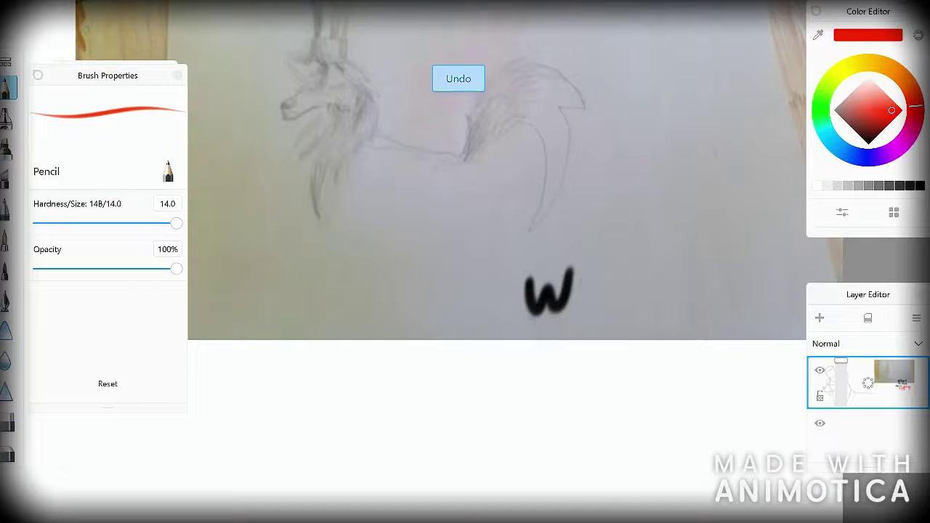
pyautogui.hotkey('ctrl', 'z')
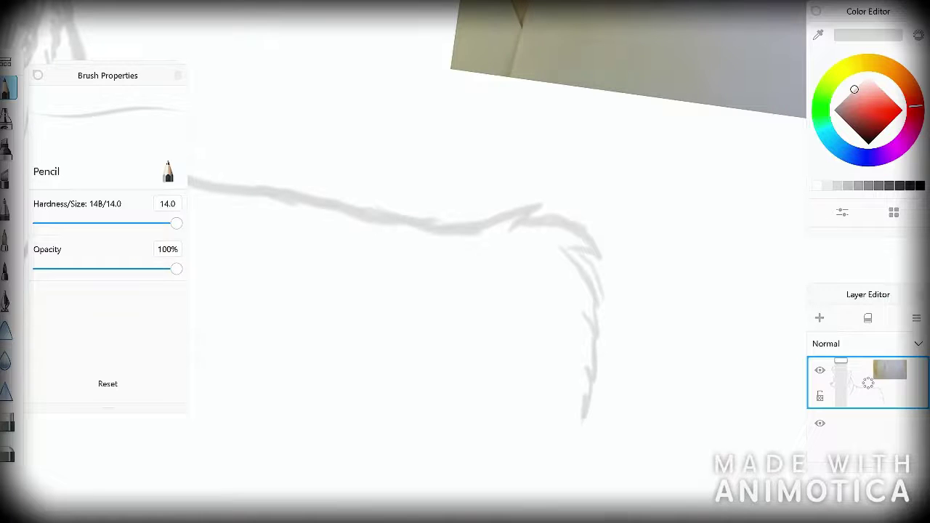
# Try a furry curve falling from the end of the back line with a short inner stroke, and undo it
pyautogui.scroll(-5, 465, 262)
pyautogui.scroll(5, 465, 261)
pyautogui.moveTo(576, 231); pyautogui.dragTo(602, 258)
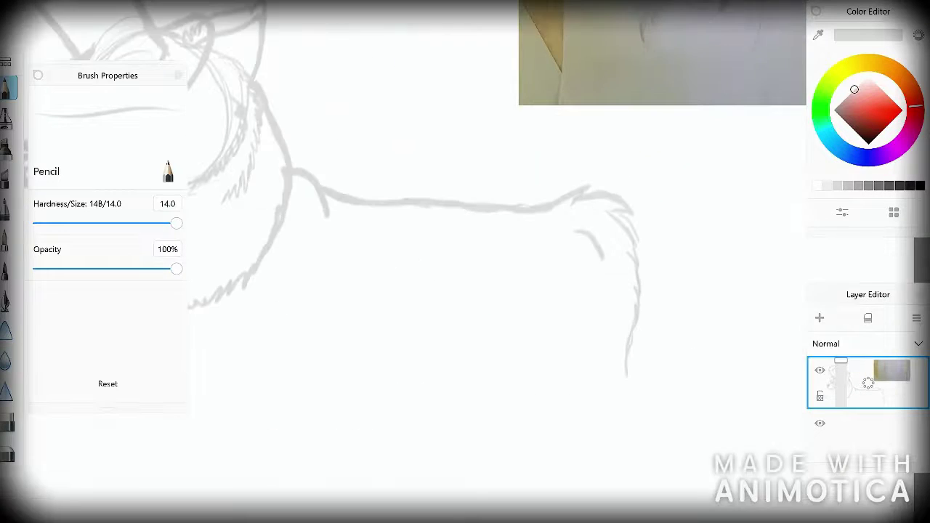
pyautogui.scroll(-5, 464, 261)
pyautogui.hotkey('ctrl', 'z')
pyautogui.hotkey('ctrl', 'z')
pyautogui.hotkey('ctrl', 'z')
pyautogui.hotkey('ctrl', 'z')
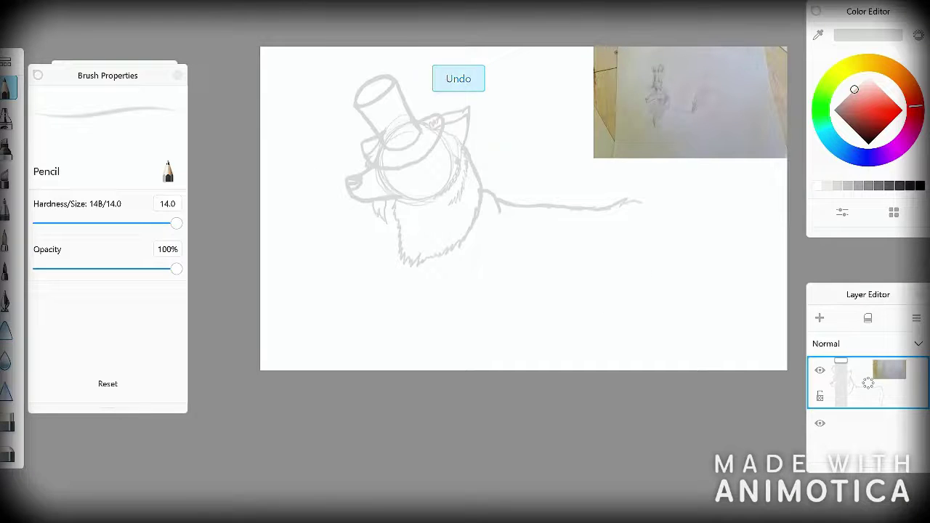
# Try a smaller bent tail outline from the raised end of the back line, and undo it
pyautogui.scroll(5, 465, 262)
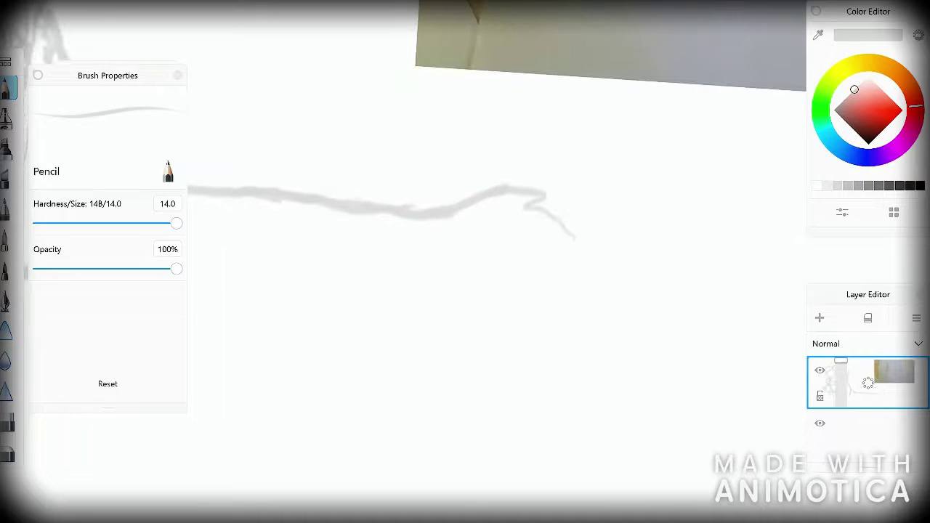
pyautogui.scroll(-5, 465, 262)
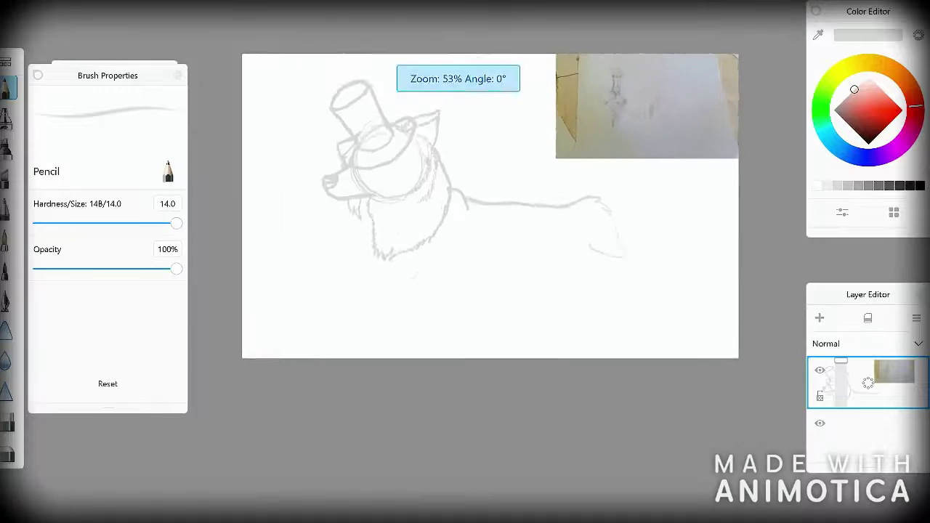
pyautogui.scroll(5, 465, 261)
pyautogui.hotkey('ctrl', 'z')
pyautogui.hotkey('ctrl', 'z')
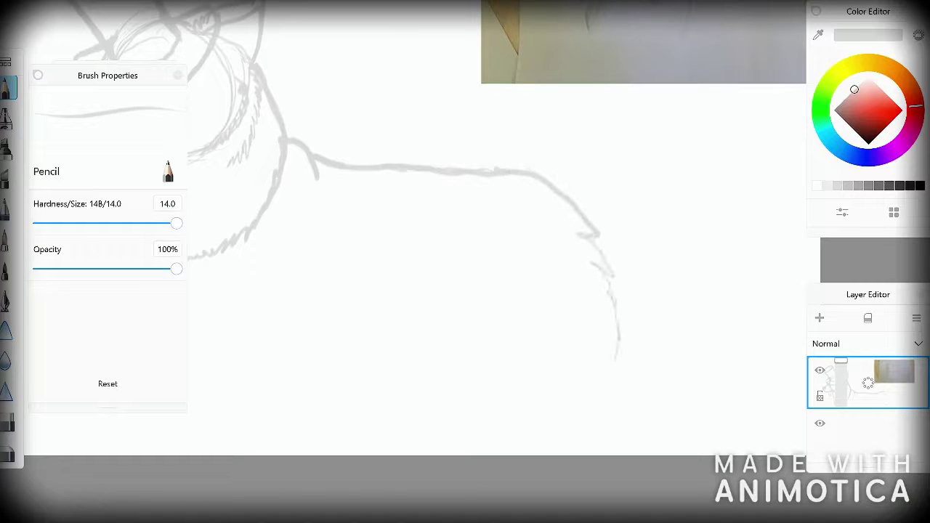
# Try a slim drooping tail with jagged fur on both sides and a pointed tip, and undo its strokes
pyautogui.scroll(-5, 465, 262)
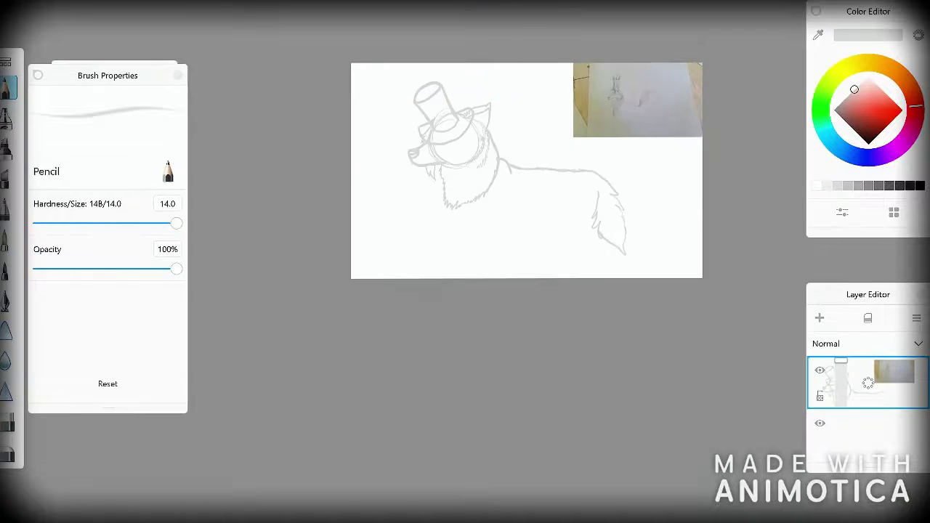
pyautogui.scroll(5, 465, 262)
pyautogui.hotkey('ctrl', 'z')
# Redraw the tail's outer curve from the back line with fur notches, undoing and reworking its lower part and tip
pyautogui.moveTo(494, 121); pyautogui.dragTo(602, 215)
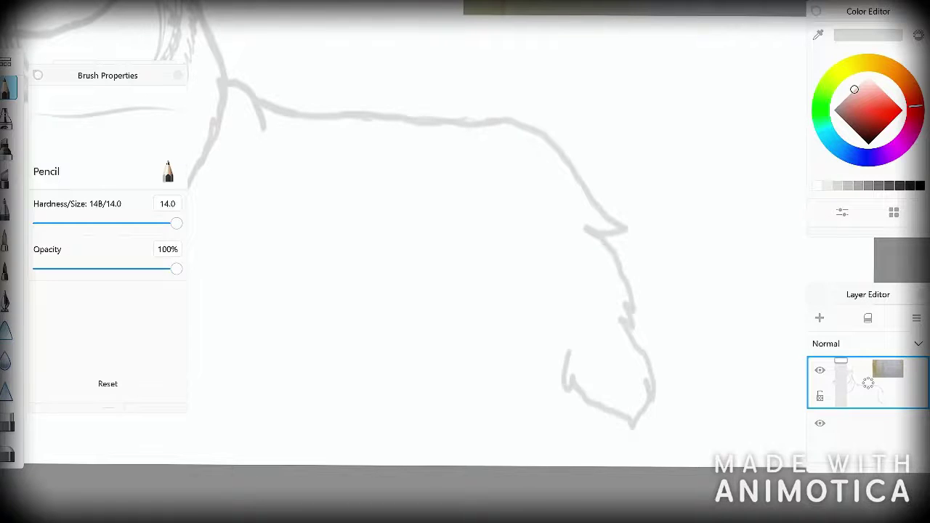
pyautogui.scroll(-3, 464, 262)
pyautogui.hotkey('ctrl', 'z')
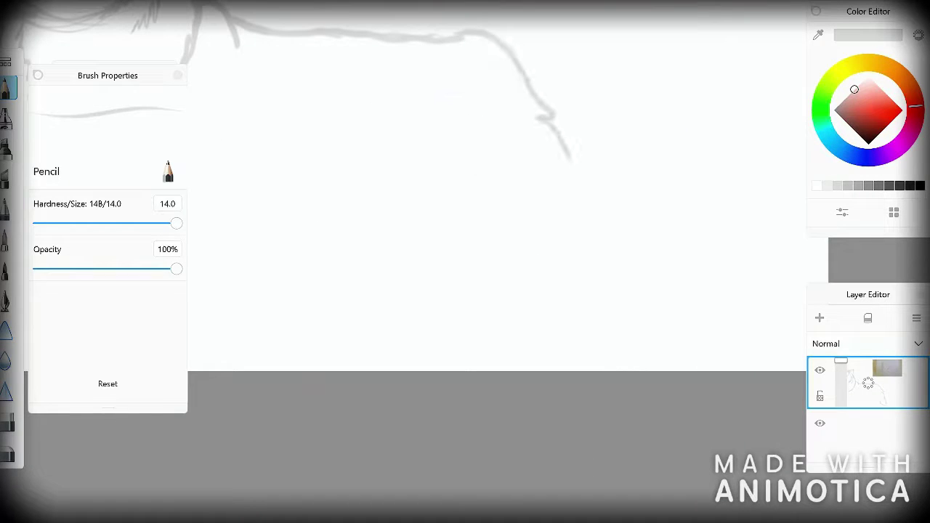
pyautogui.hotkey('ctrl', 'z')
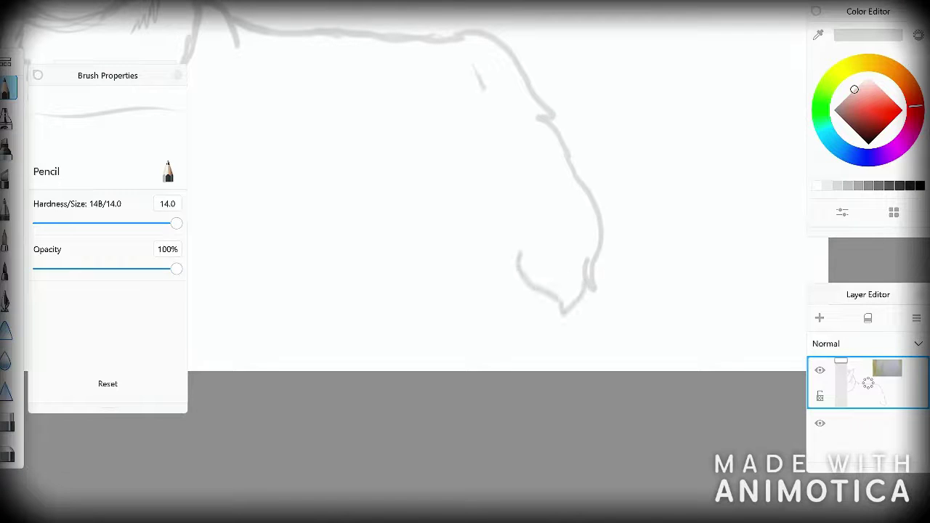
# Undo the tail's furry inner edge and redraw it as a smooth curve
pyautogui.scroll(-5, 465, 218)
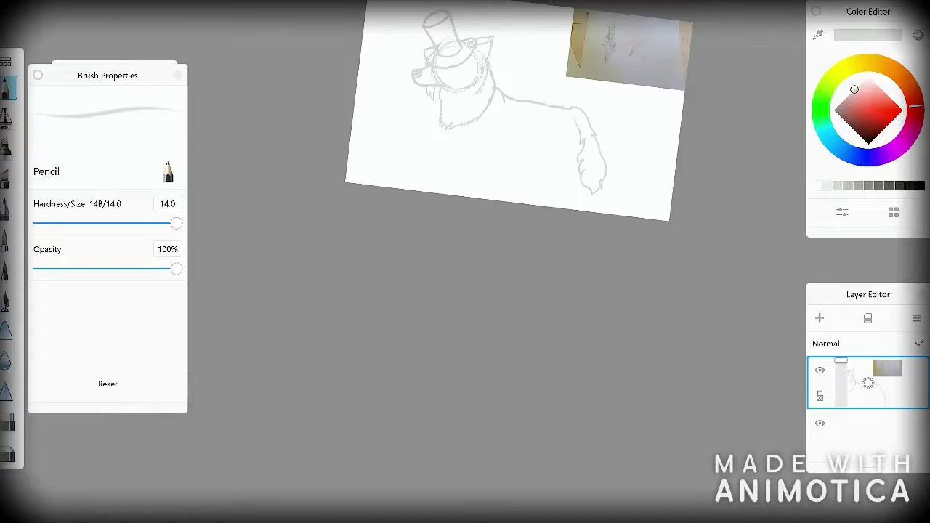
pyautogui.scroll(8, 465, 218)
pyautogui.hotkey('ctrl', 'z')
pyautogui.scroll(3, 465, 218)
pyautogui.moveTo(479, 106); pyautogui.dragTo(523, 196)
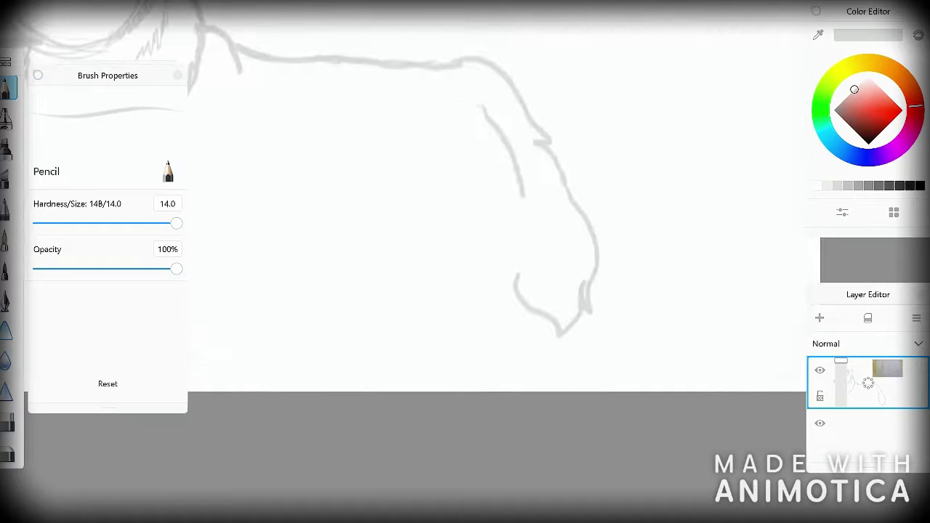
# Undo the whole tail outline back to the plain back line
pyautogui.scroll(-5, 465, 218)
pyautogui.hotkey('ctrl', 'z')
pyautogui.hotkey('ctrl', 'z')
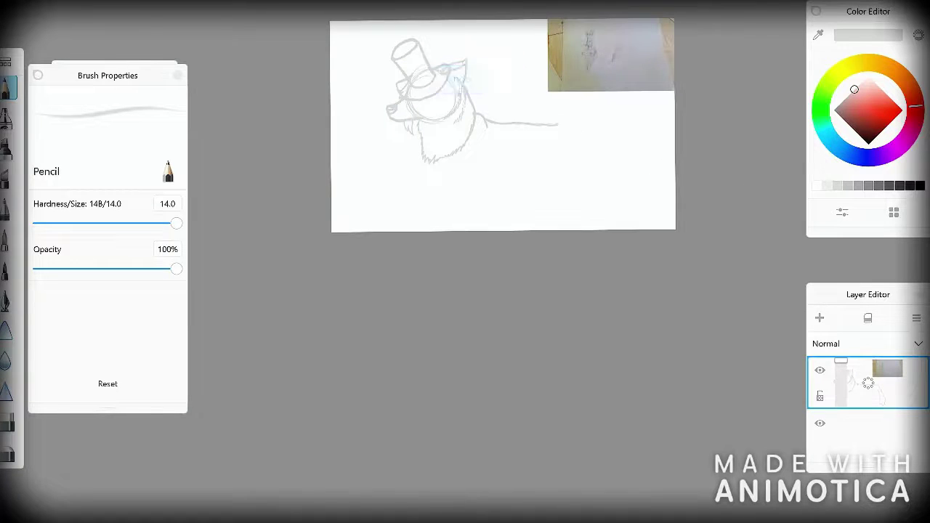
# Try a raised tail that rises from the back line and curls over, and undo it
pyautogui.scroll(5, 465, 218)
pyautogui.scroll(3, 465, 217)
pyautogui.moveTo(515, 156); pyautogui.dragTo(603, 94)
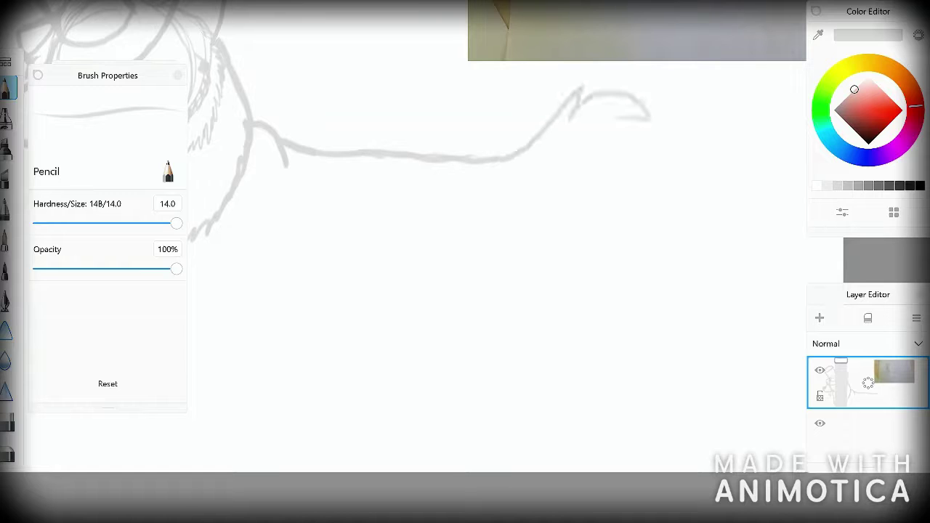
pyautogui.moveTo(639, 120); pyautogui.dragTo(581, 207)
pyautogui.scroll(-5, 465, 218)
pyautogui.hotkey('ctrl', 'z')
pyautogui.hotkey('ctrl', 'z')
# Draw a drooping tail from the back line with fur notches, a pointed tip and a small tuft on its inner side
pyautogui.scroll(2, 534, 188)
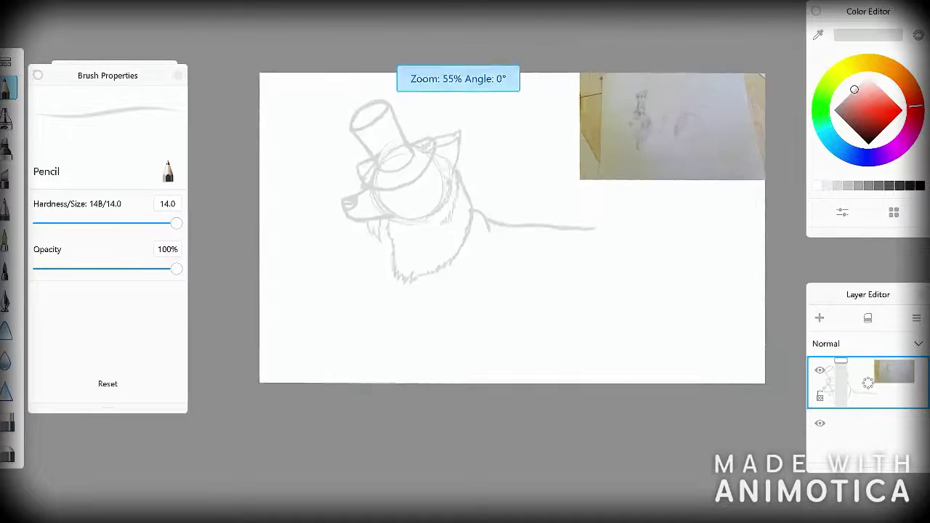
pyautogui.scroll(4, 581, 218)
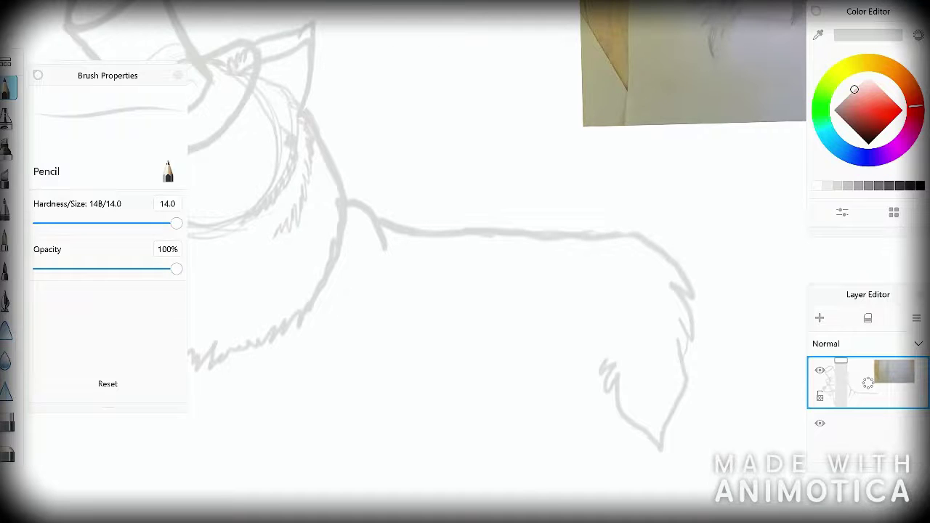
pyautogui.scroll(-5, 465, 218)
# Try rough lines for the hind leg beside the tail and the front leg below the shoulder, and remove them
pyautogui.scroll(5, 465, 218)
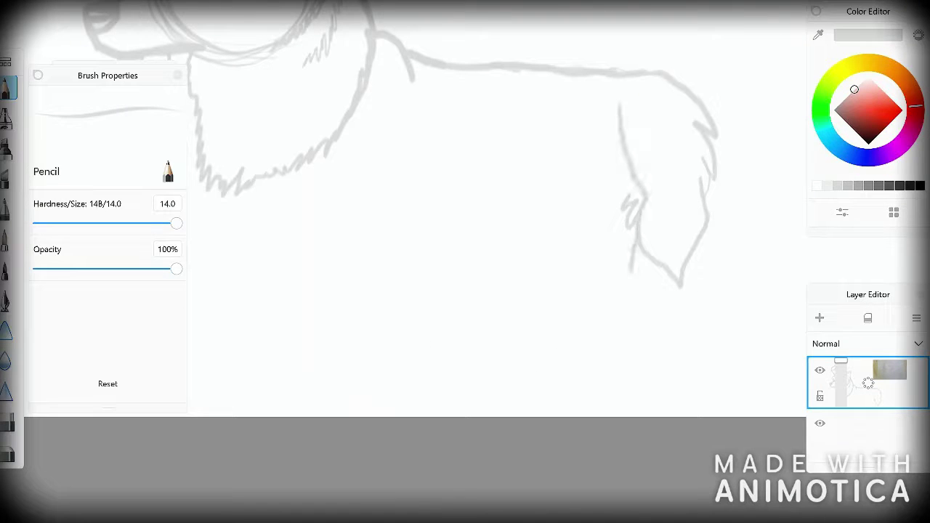
pyautogui.scroll(-5, 465, 218)
pyautogui.scroll(6, 465, 218)
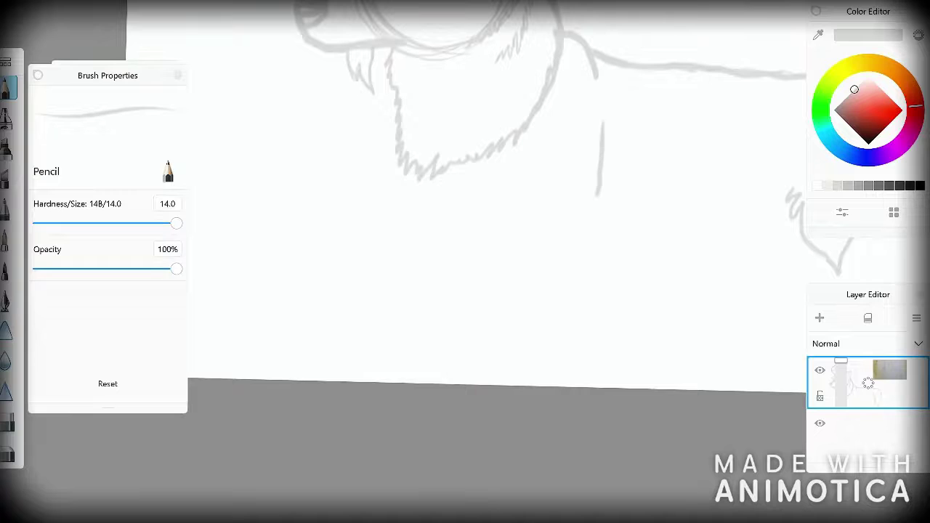
pyautogui.scroll(-5, 465, 217)
pyautogui.scroll(5, 465, 218)
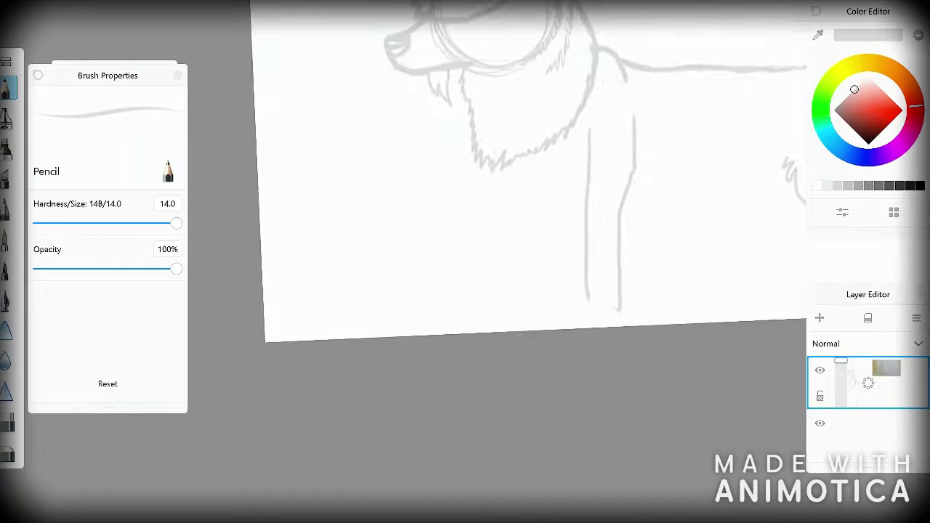
pyautogui.scroll(-5, 465, 218)
pyautogui.scroll(6, 465, 218)
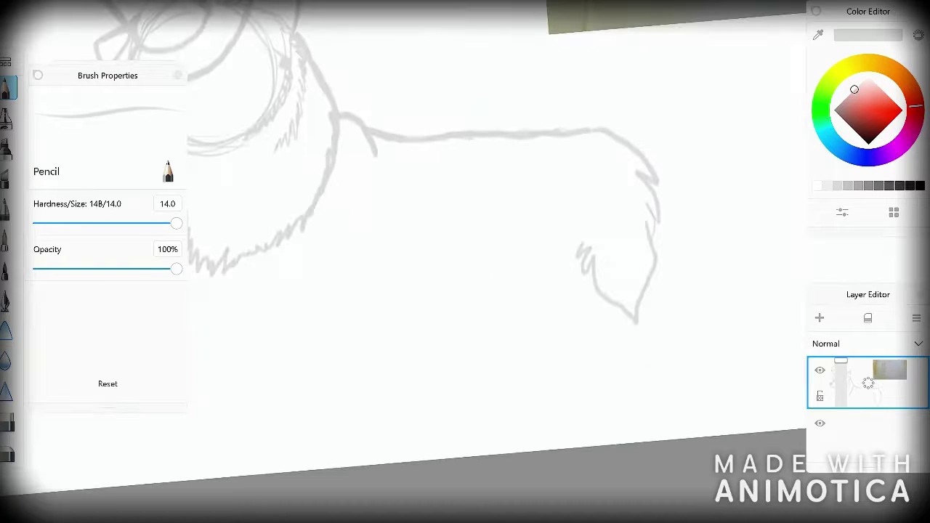
# Try several curves for the front edge of the hind leg beside the tail, undoing the unwanted versions
pyautogui.hotkey('ctrl', 'z')
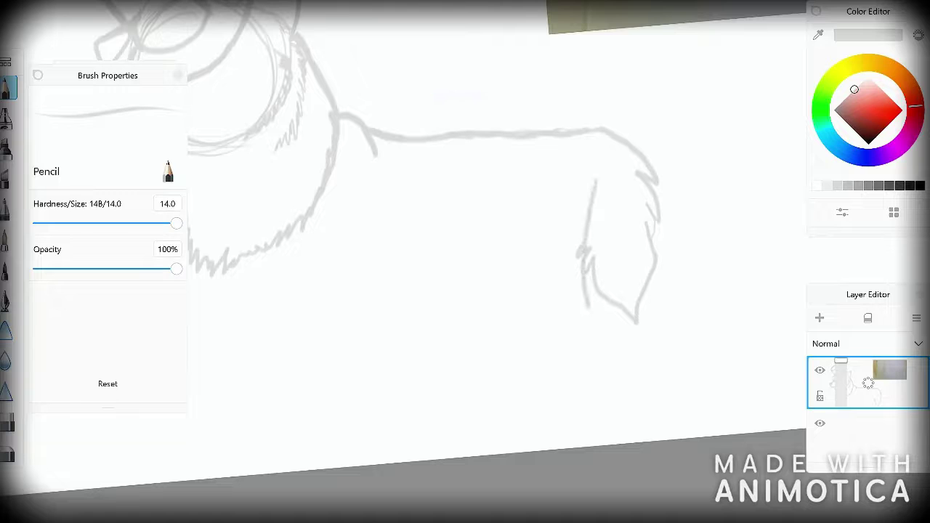
pyautogui.hotkey('ctrl', 'z')
pyautogui.moveTo(599, 185); pyautogui.dragTo(569, 233)
pyautogui.scroll(-5, 464, 218)
pyautogui.scroll(6, 465, 218)
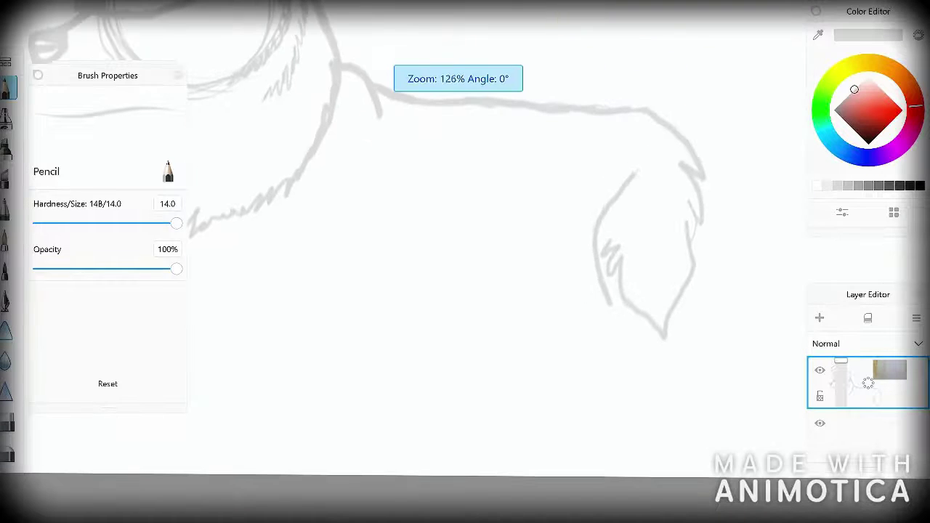
pyautogui.hotkey('ctrl', 'z')
pyautogui.moveTo(589, 158); pyautogui.dragTo(613, 232)
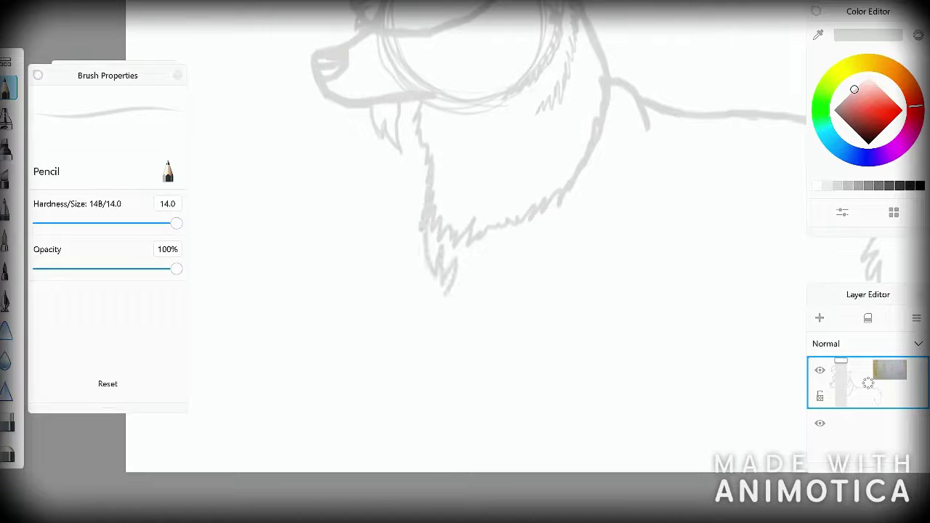
# Erase the stray fur strokes at the lower tip of the chest with the Hard Eraser and refine the tip with the Pencil
pyautogui.click(7, 429)
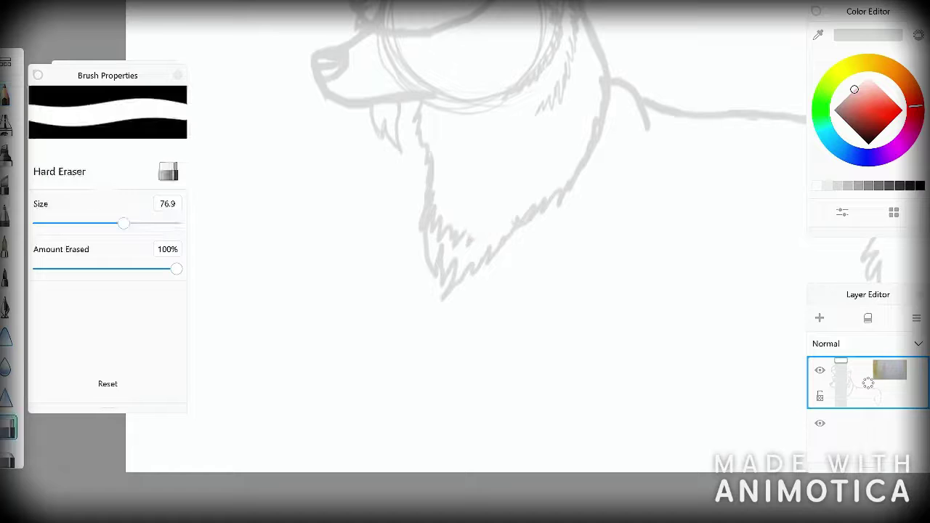
pyautogui.click(7, 92)
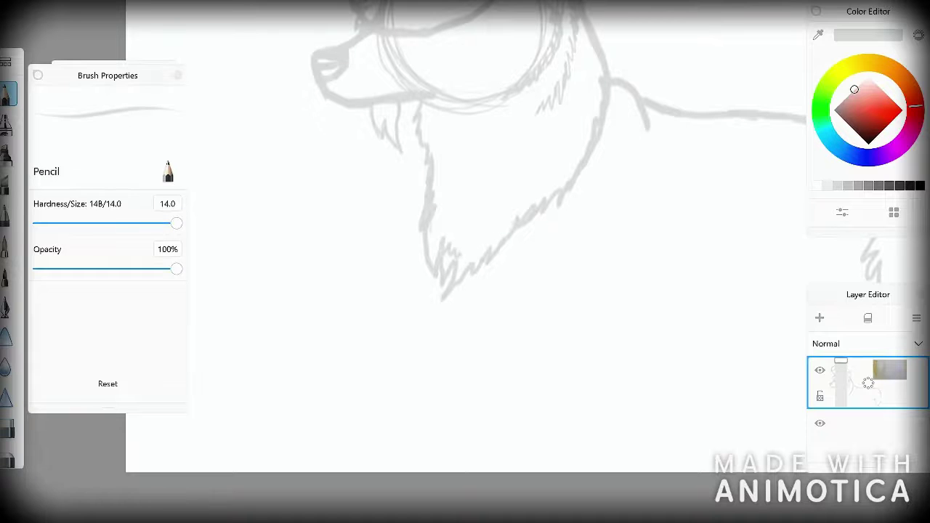
pyautogui.scroll(2, 464, 239)
pyautogui.scroll(-4, 465, 239)
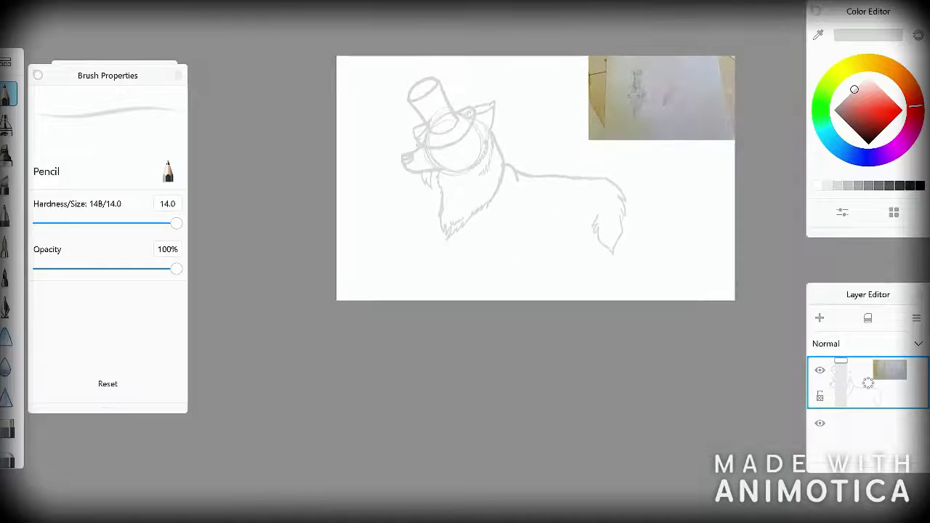
# Handwrite the note "When you can't draw legs" in black with the Pencil below the reference photo
pyautogui.scroll(5, 465, 239)
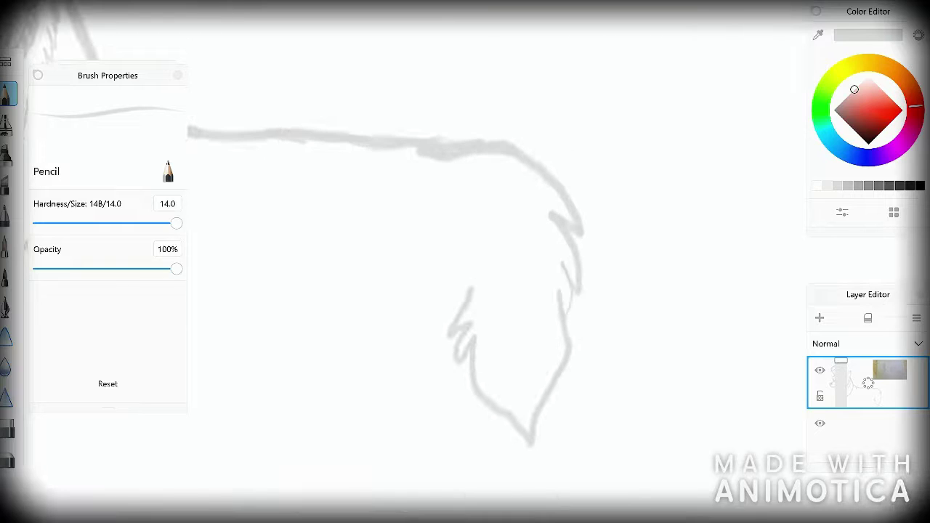
pyautogui.scroll(-4, 465, 240)
pyautogui.scroll(5, 465, 240)
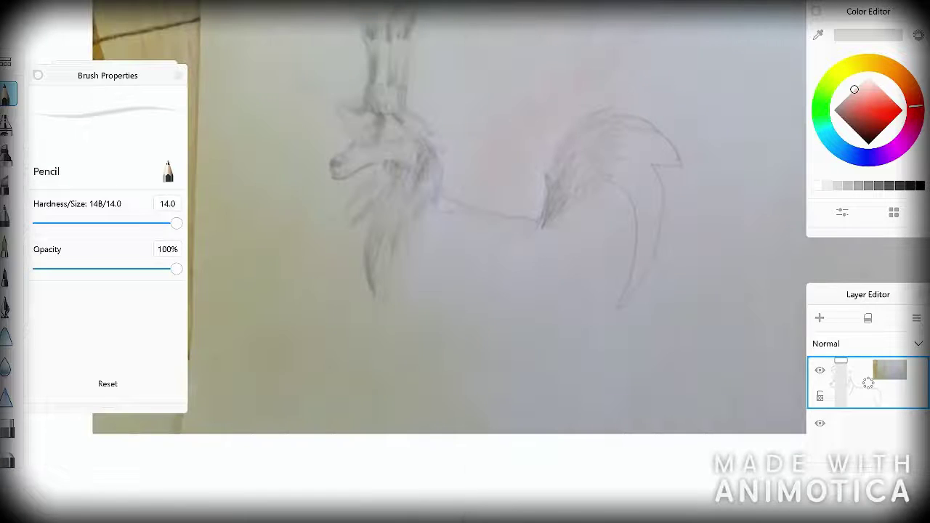
pyautogui.click(867, 144)
pyautogui.scroll(3, 465, 239)
pyautogui.moveTo(515, 222); pyautogui.dragTo(545, 234)
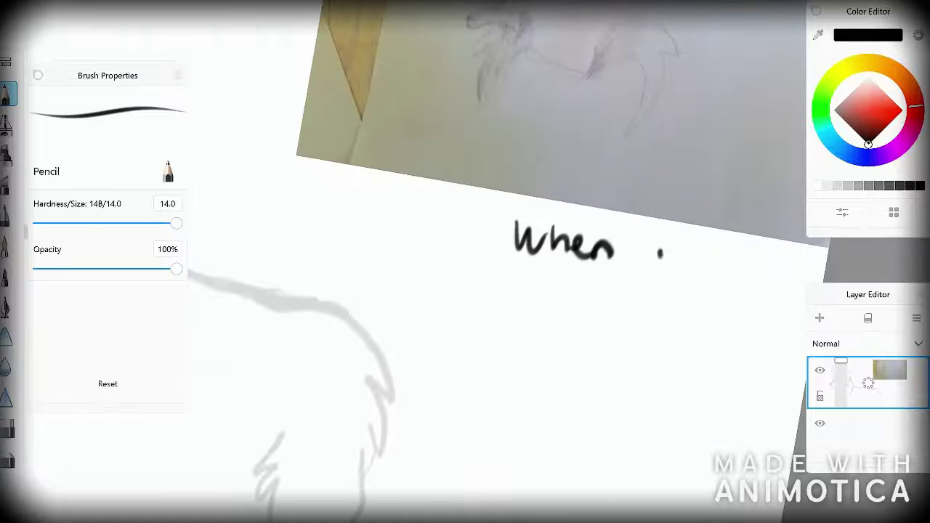
pyautogui.moveTo(658, 252); pyautogui.dragTo(674, 304)
pyautogui.moveTo(689, 259); pyautogui.dragTo(729, 255)
pyautogui.moveTo(496, 285)
pyautogui.mouseDown()
pyautogui.moveTo(480, 303)
pyautogui.moveTo(559, 304)
pyautogui.mouseUp()
pyautogui.moveTo(589, 270); pyautogui.dragTo(594, 304)
pyautogui.moveTo(538, 319)
pyautogui.mouseDown()
pyautogui.moveTo(573, 349)
pyautogui.moveTo(637, 336)
pyautogui.mouseUp()
pyautogui.moveTo(590, 378)
pyautogui.mouseDown()
pyautogui.moveTo(591, 404)
pyautogui.moveTo(639, 407)
pyautogui.mouseUp()
pyautogui.moveTo(658, 378); pyautogui.dragTo(643, 425)
pyautogui.moveTo(699, 369); pyautogui.dragTo(676, 401)
# Draw a red arrow beside the handwritten note, pointing up at the reference photo
pyautogui.click(884, 107)
pyautogui.moveTo(443, 287); pyautogui.dragTo(425, 207)
pyautogui.moveTo(403, 234); pyautogui.dragTo(468, 227)
pyautogui.scroll(-5, 465, 239)
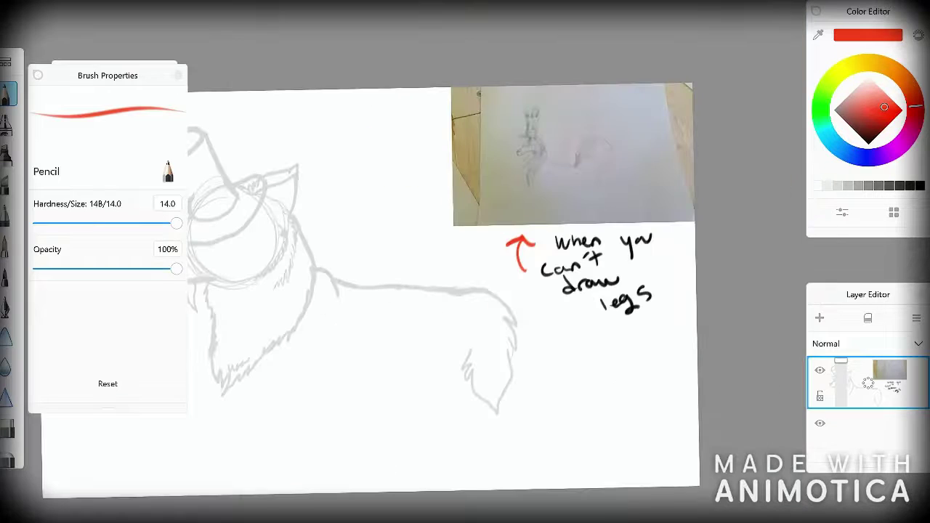
# Erase the handwritten note and the red arrow below the reference photo with the Hard Eraser
pyautogui.press('e')
pyautogui.moveTo(650, 298)
pyautogui.mouseDown()
pyautogui.moveTo(567, 283)
pyautogui.moveTo(519, 240)
pyautogui.mouseUp()
pyautogui.hotkey('ctrl', 'z')
pyautogui.moveTo(650, 294); pyautogui.dragTo(563, 290)
pyautogui.scroll(-3, 363, 290)
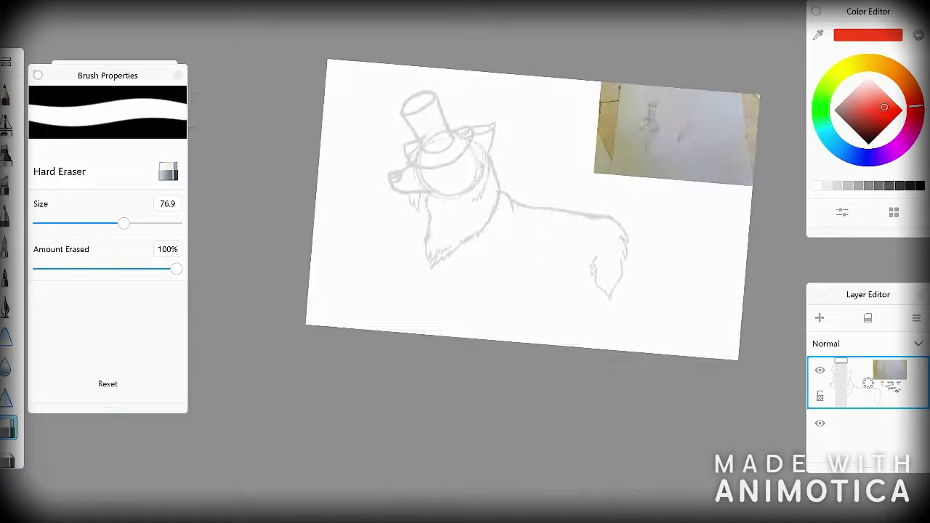
# Add a new layer above the sketch and set the Pencil to dark gray for the line art
pyautogui.press('p')
pyautogui.scroll(3, 364, 290)
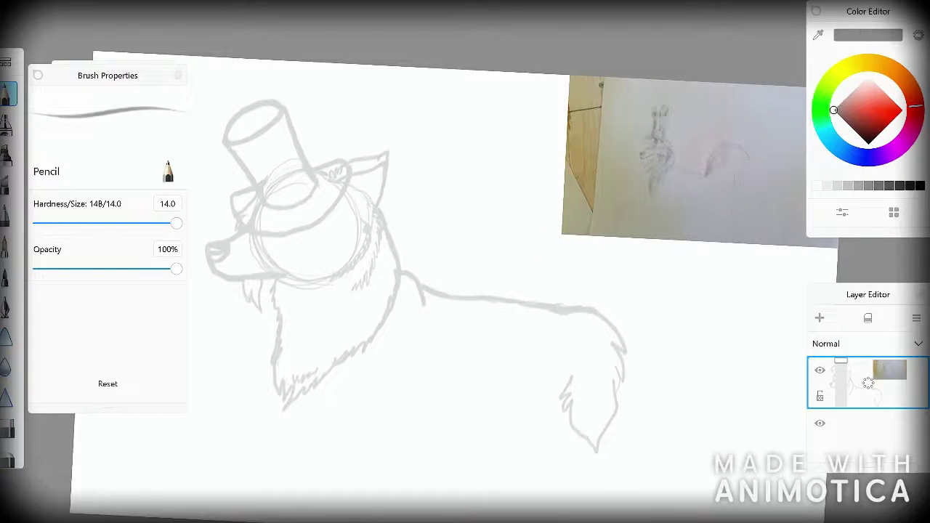
pyautogui.scroll(3, 465, 291)
pyautogui.scroll(-3, 465, 291)
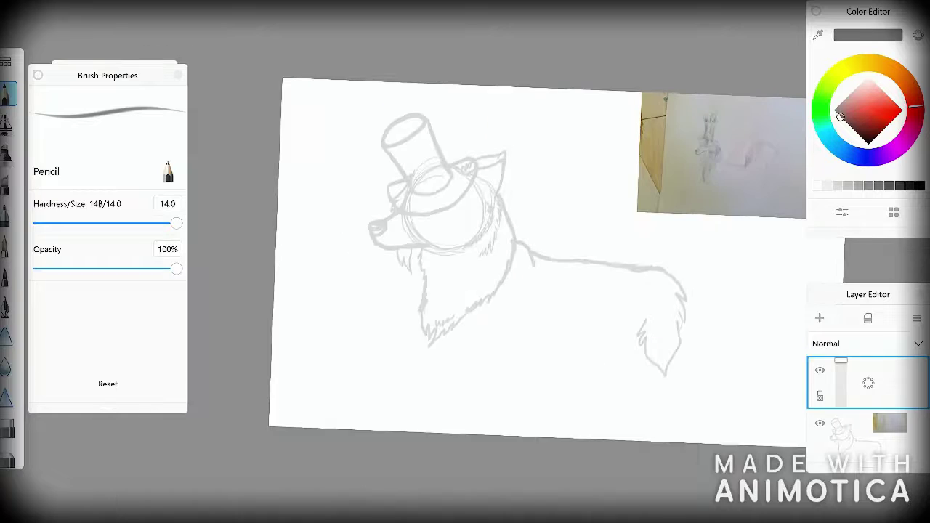
# Draw two oval eyes on the front of the top hat and a rounded bump on each of its sides
pyautogui.scroll(5, 464, 291)
pyautogui.moveTo(271, 187); pyautogui.dragTo(312, 250)
pyautogui.moveTo(317, 167); pyautogui.dragTo(328, 150)
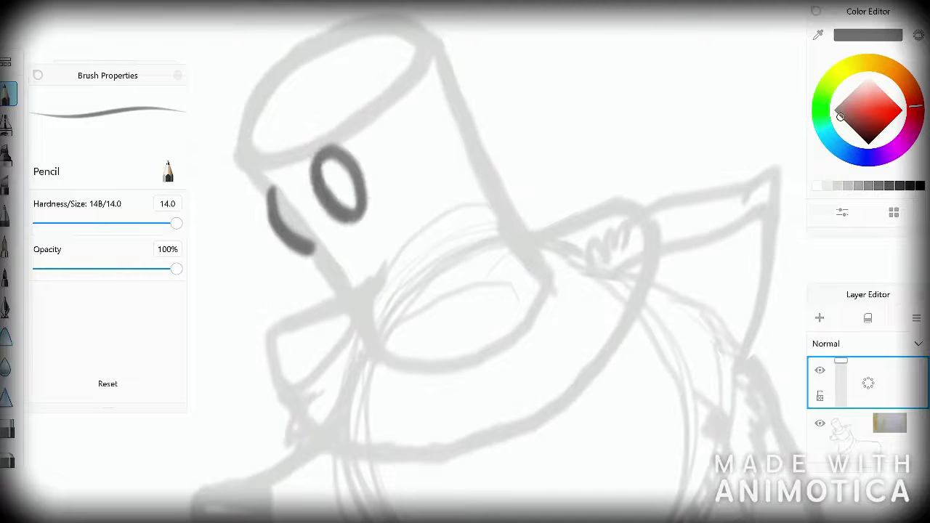
pyautogui.moveTo(400, 166); pyautogui.dragTo(393, 122)
pyautogui.moveTo(444, 77); pyautogui.dragTo(481, 138)
# Trace the top hat's crown with two straight sides, a curved lower edge and an oval top, redoing the lower edge
pyautogui.moveTo(427, 42); pyautogui.dragTo(555, 274)
pyautogui.moveTo(240, 156)
pyautogui.mouseDown()
pyautogui.moveTo(298, 223)
pyautogui.moveTo(382, 352)
pyautogui.moveTo(548, 314)
pyautogui.mouseUp()
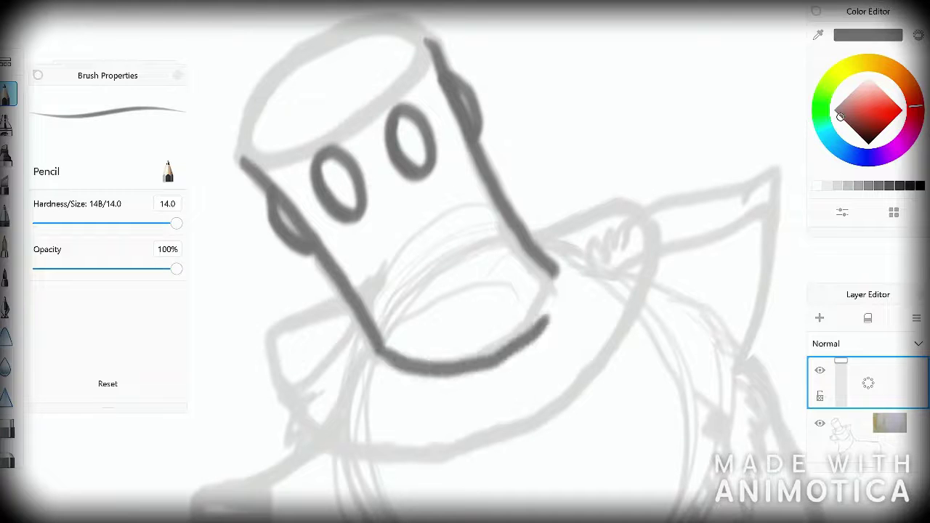
pyautogui.hotkey('ctrl', 'z')
pyautogui.moveTo(557, 270)
pyautogui.mouseDown()
pyautogui.moveTo(500, 343)
pyautogui.moveTo(392, 359)
pyautogui.mouseUp()
pyautogui.moveTo(239, 156)
pyautogui.mouseDown()
pyautogui.moveTo(388, 101)
pyautogui.moveTo(427, 43)
pyautogui.moveTo(405, 25)
pyautogui.moveTo(332, 31)
pyautogui.moveTo(247, 112)
pyautogui.moveTo(243, 149)
pyautogui.mouseUp()
pyautogui.scroll(-5, 465, 262)
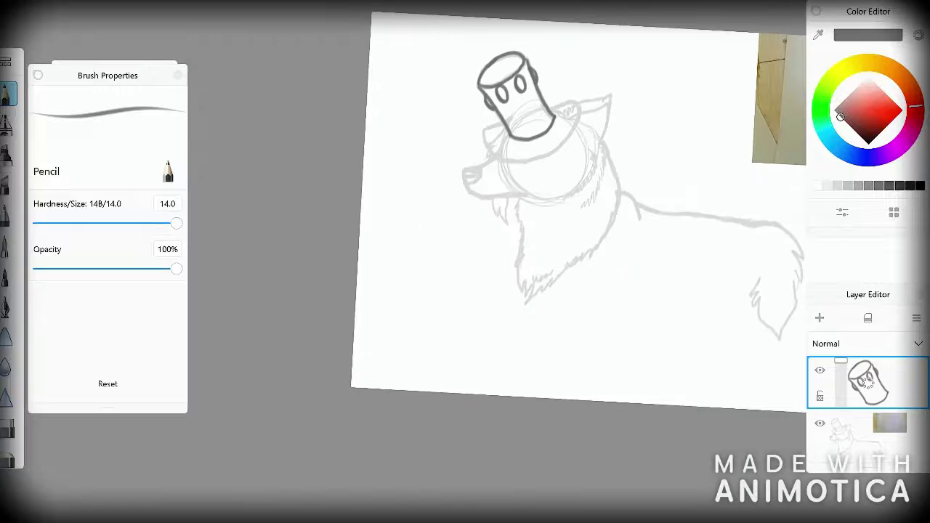
# Try lines for the brim's upper edges on both sides of the hat and undo them
pyautogui.scroll(5, 465, 262)
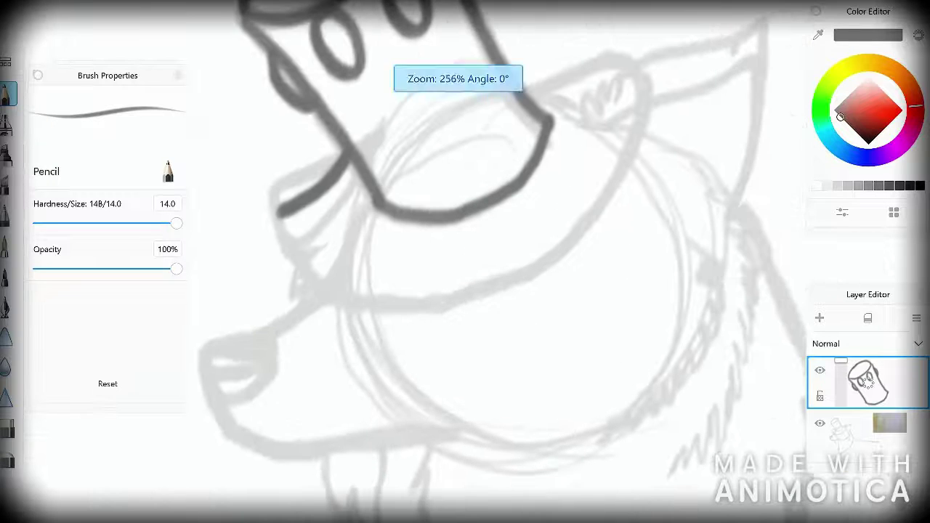
pyautogui.scroll(1, 465, 262)
pyautogui.hotkey('ctrl', 'z')
pyautogui.hotkey('ctrl', 'z')
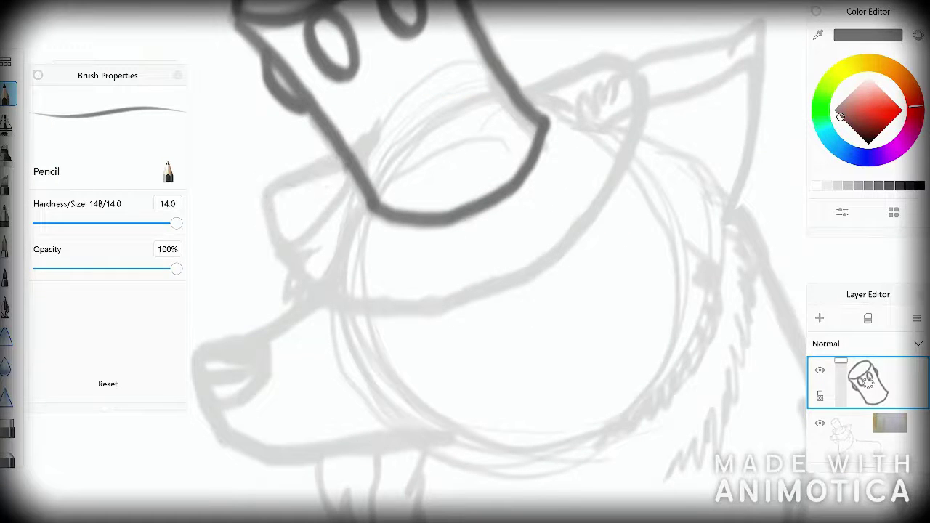
pyautogui.moveTo(347, 165); pyautogui.dragTo(273, 218)
pyautogui.moveTo(516, 93); pyautogui.dragTo(564, 37)
pyautogui.hotkey('ctrl', 'z')
pyautogui.scroll(-3, 465, 261)
pyautogui.scroll(3, 464, 261)
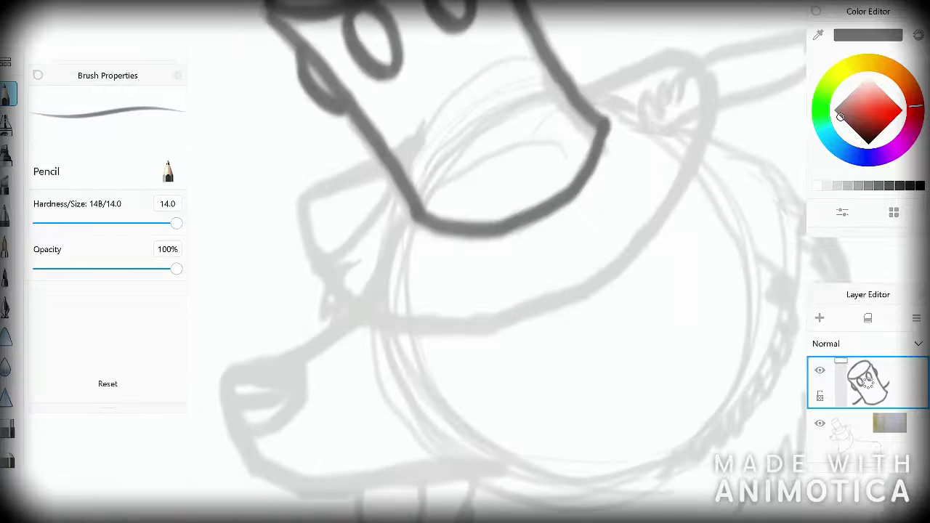
# Draw the brim's upper edge on the ear side of the hat and try several lines for its snout side
pyautogui.moveTo(587, 98); pyautogui.dragTo(654, 40)
pyautogui.moveTo(392, 164); pyautogui.dragTo(313, 240)
pyautogui.hotkey('ctrl', 'z')
pyautogui.hscroll(-2, 465, 261)
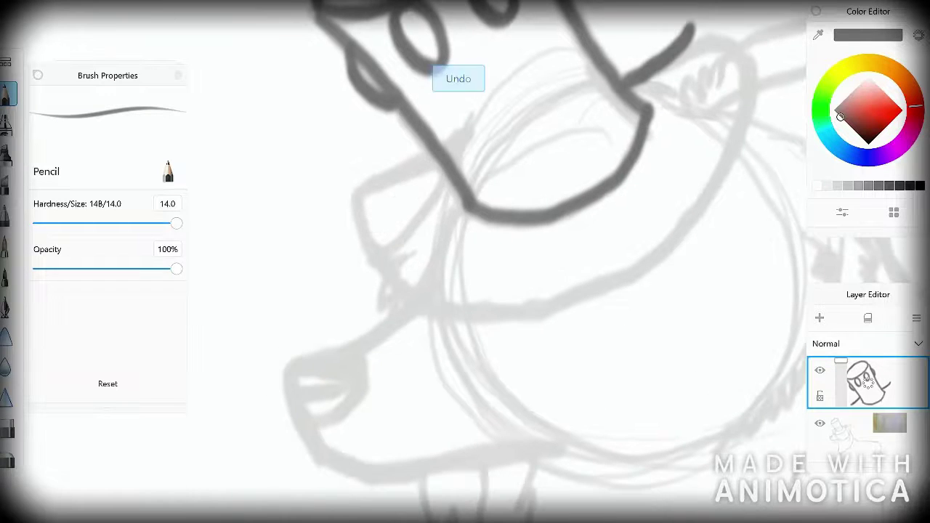
pyautogui.moveTo(445, 181)
pyautogui.mouseDown()
pyautogui.moveTo(425, 209)
pyautogui.moveTo(367, 243)
pyautogui.mouseUp()
pyautogui.scroll(-3, 465, 261)
pyautogui.scroll(4, 465, 262)
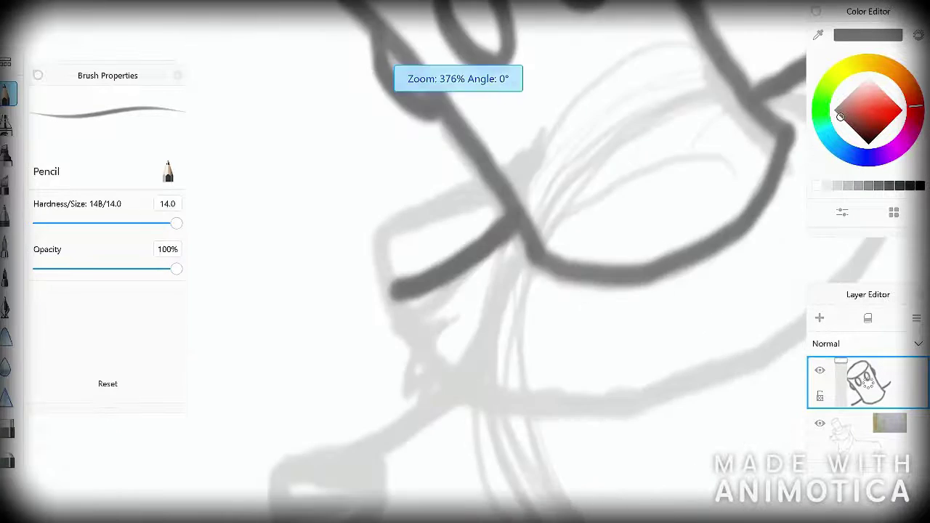
pyautogui.hotkey('ctrl', 'z')
pyautogui.moveTo(507, 215); pyautogui.dragTo(478, 251)
pyautogui.moveTo(494, 188); pyautogui.dragTo(391, 257)
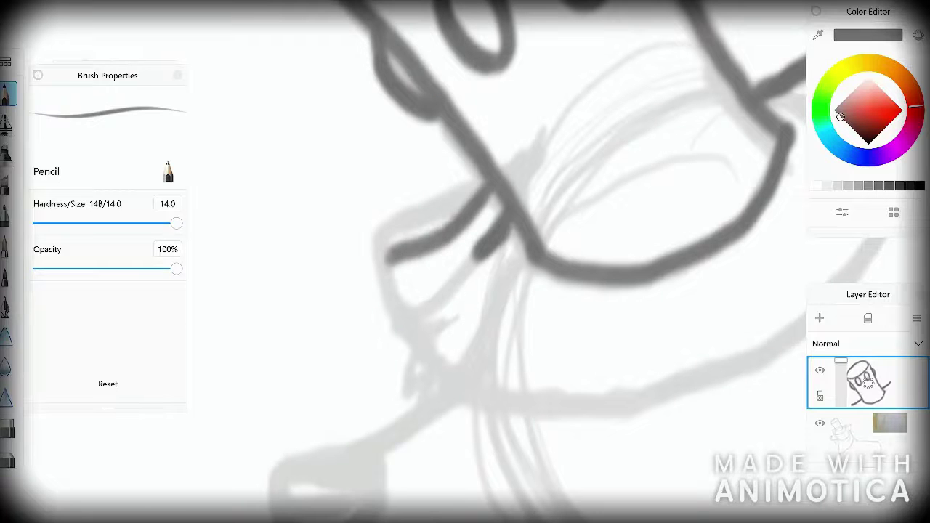
pyautogui.scroll(-4, 465, 262)
pyautogui.scroll(4, 464, 262)
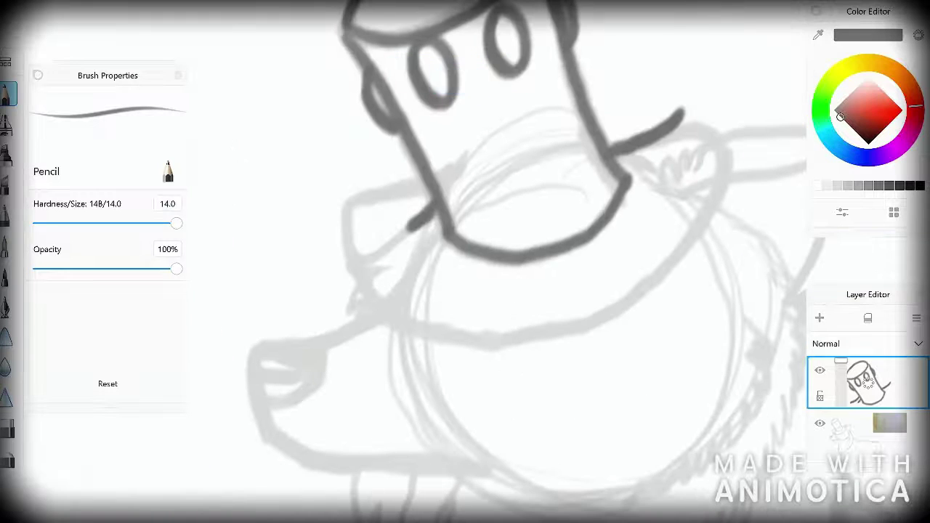
# Complete the hat brim with its snout-side upper edge, both outer corners and the long curved lower edge
pyautogui.moveTo(432, 183); pyautogui.dragTo(346, 212)
pyautogui.moveTo(639, 133); pyautogui.dragTo(723, 156)
pyautogui.moveTo(350, 207); pyautogui.dragTo(465, 337)
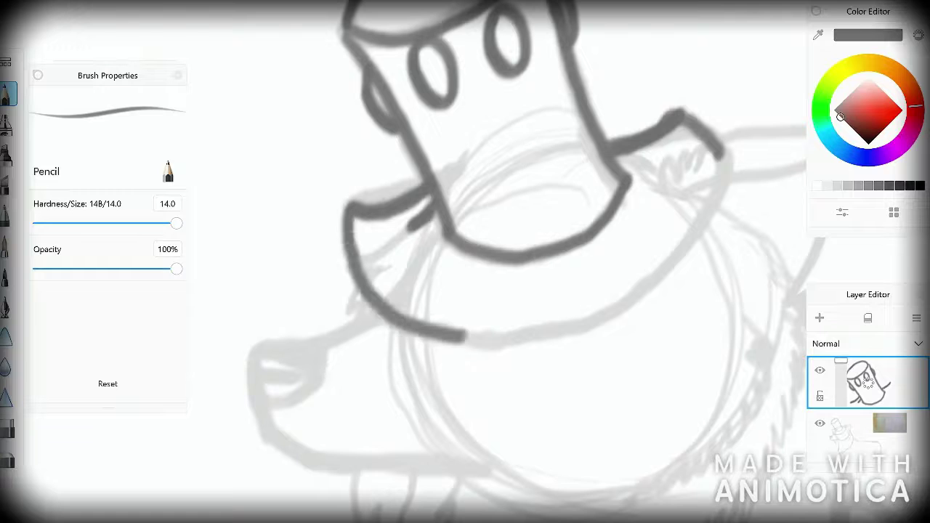
pyautogui.moveTo(725, 156)
pyautogui.mouseDown()
pyautogui.moveTo(658, 287)
pyautogui.moveTo(565, 336)
pyautogui.moveTo(475, 347)
pyautogui.mouseUp()
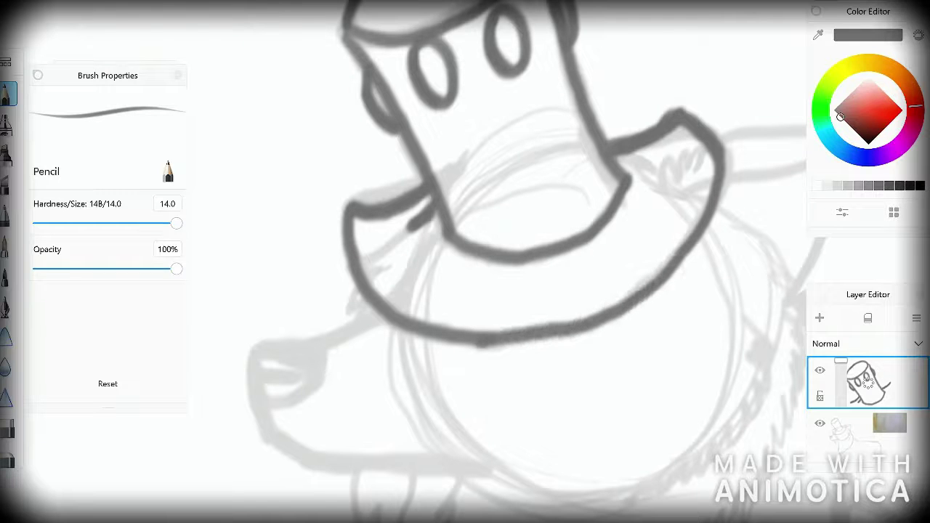
# Erase the stray short line under the brim's snout-side edge with the Hard Eraser at size 40.4 and restore the crown's lower corner
pyautogui.scroll(-2, 465, 261)
pyautogui.scroll(4, 465, 261)
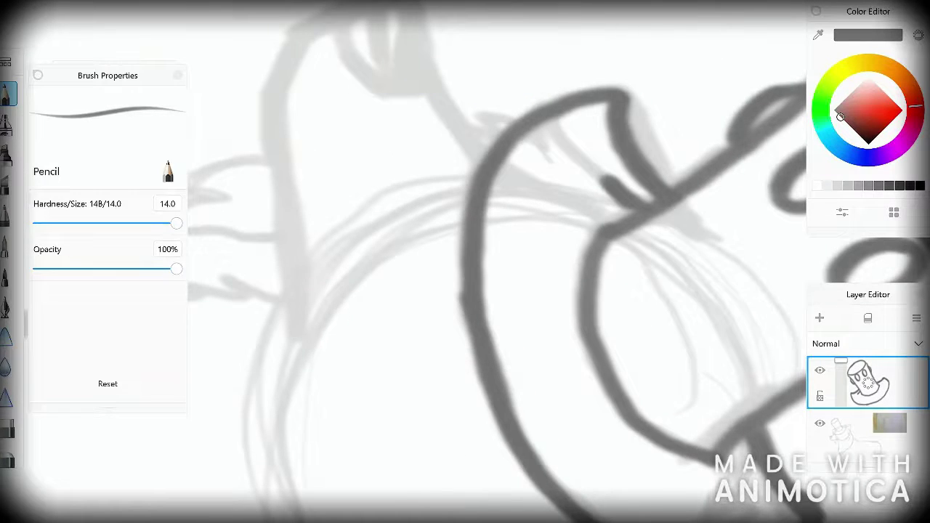
pyautogui.scroll(-4, 465, 261)
pyautogui.scroll(4, 465, 262)
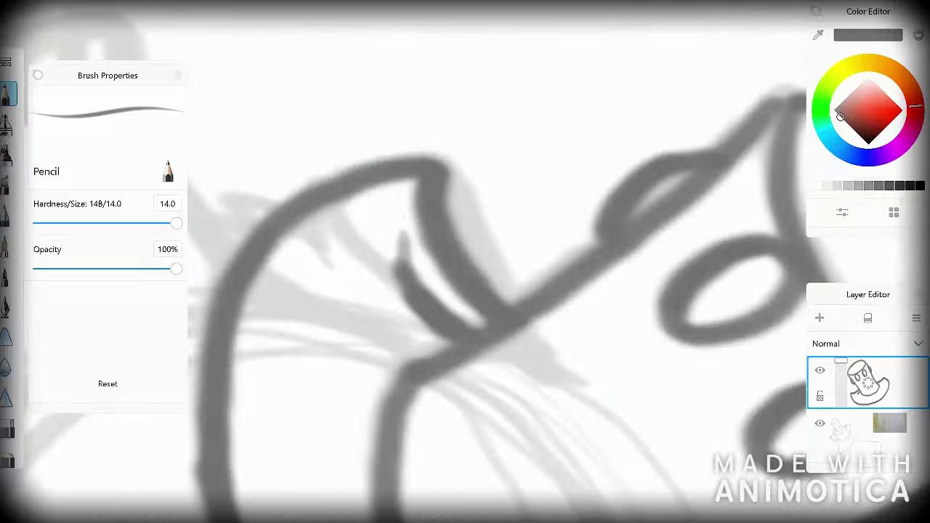
pyautogui.scroll(-4, 465, 262)
pyautogui.scroll(-2, 465, 262)
pyautogui.scroll(5, 465, 261)
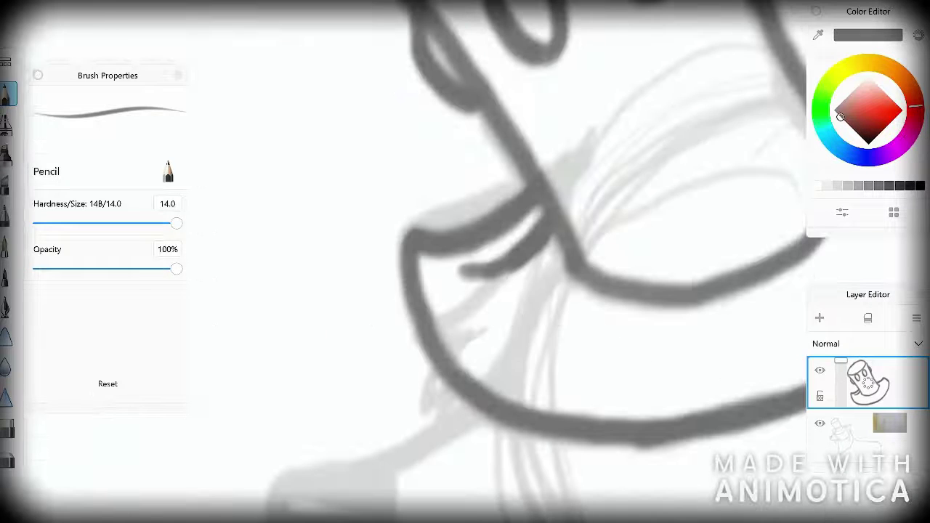
pyautogui.press('e')
pyautogui.hotkey('ctrl', 'z')
pyautogui.moveTo(457, 280)
pyautogui.mouseDown()
pyautogui.moveTo(530, 240)
pyautogui.moveTo(577, 276)
pyautogui.mouseUp()
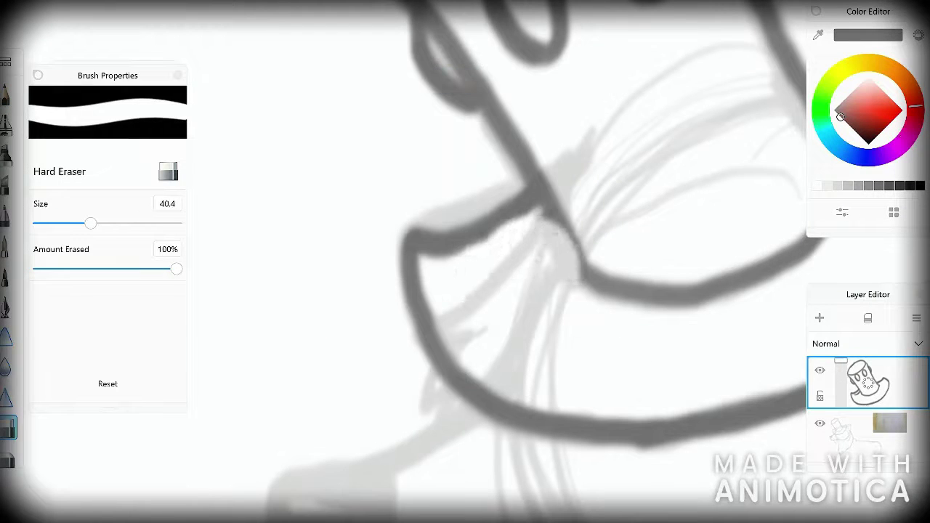
pyautogui.press('e')
pyautogui.hotkey('ctrl', 'z')
pyautogui.hotkey('ctrl', 'z')
pyautogui.hotkey('ctrl', 'z')
pyautogui.hotkey('ctrl', 'z')
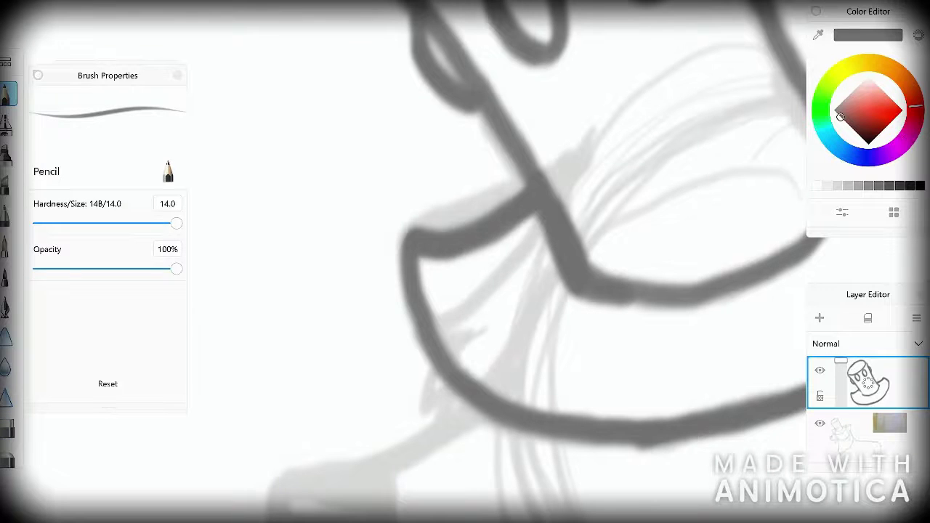
# Draw the pointed ear sticking out behind the hat brim, with small fur curls at its base
pyautogui.scroll(-5, 465, 262)
pyautogui.scroll(5, 508, 218)
pyautogui.moveTo(435, 142)
pyautogui.mouseDown()
pyautogui.moveTo(566, 95)
pyautogui.moveTo(618, 196)
pyautogui.moveTo(581, 355)
pyautogui.moveTo(614, 392)
pyautogui.mouseUp()
pyautogui.moveTo(449, 217)
pyautogui.mouseDown()
pyautogui.moveTo(562, 166)
pyautogui.moveTo(613, 125)
pyautogui.mouseUp()
pyautogui.hotkey('ctrl', 'z')
pyautogui.scroll(-8, 465, 261)
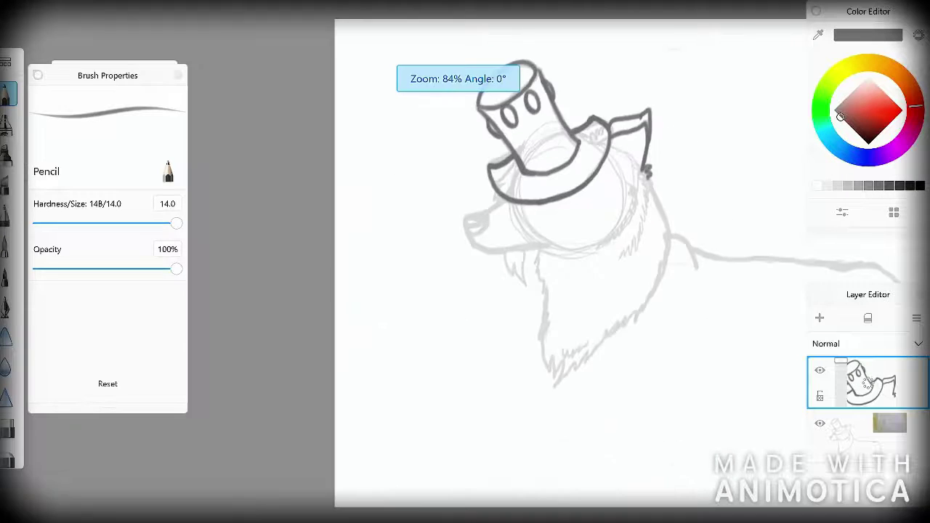
# Draw two jagged fur lines curving from the base of the ear down along the cheek
pyautogui.scroll(8, 640, 171)
pyautogui.moveTo(532, 92)
pyautogui.mouseDown()
pyautogui.moveTo(597, 173)
pyautogui.moveTo(581, 273)
pyautogui.moveTo(544, 345)
pyautogui.moveTo(508, 388)
pyautogui.moveTo(435, 435)
pyautogui.mouseUp()
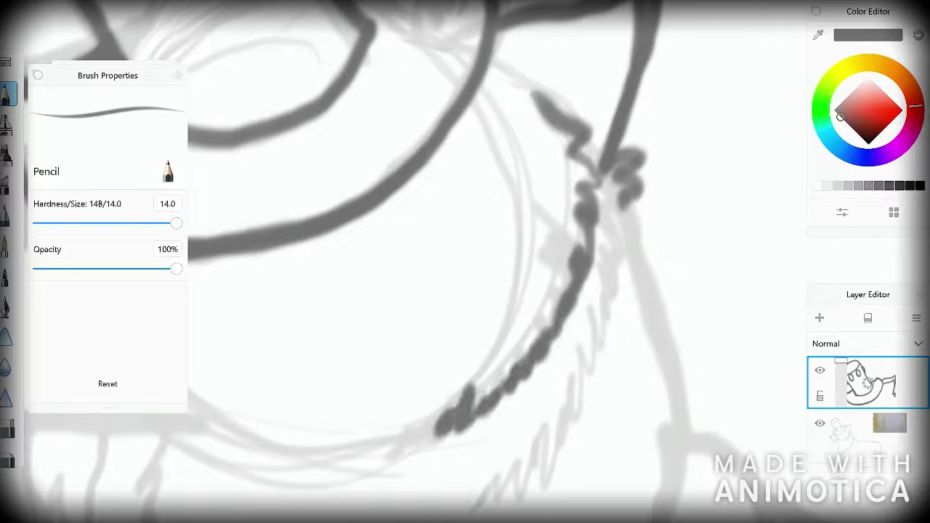
pyautogui.moveTo(619, 200)
pyautogui.mouseDown()
pyautogui.moveTo(612, 318)
pyautogui.moveTo(578, 430)
pyautogui.moveTo(538, 491)
pyautogui.moveTo(522, 496)
pyautogui.mouseUp()
# Trace the jagged fur outline of the throat, chest tip and back of the neck, with fur strokes inside the tip
pyautogui.scroll(-3, 465, 262)
pyautogui.scroll(-2, 465, 261)
pyautogui.moveTo(418, 272)
pyautogui.mouseDown()
pyautogui.moveTo(432, 454)
pyautogui.moveTo(415, 508)
pyautogui.mouseUp()
pyautogui.scroll(-1, 465, 261)
pyautogui.scroll(-1, 465, 261)
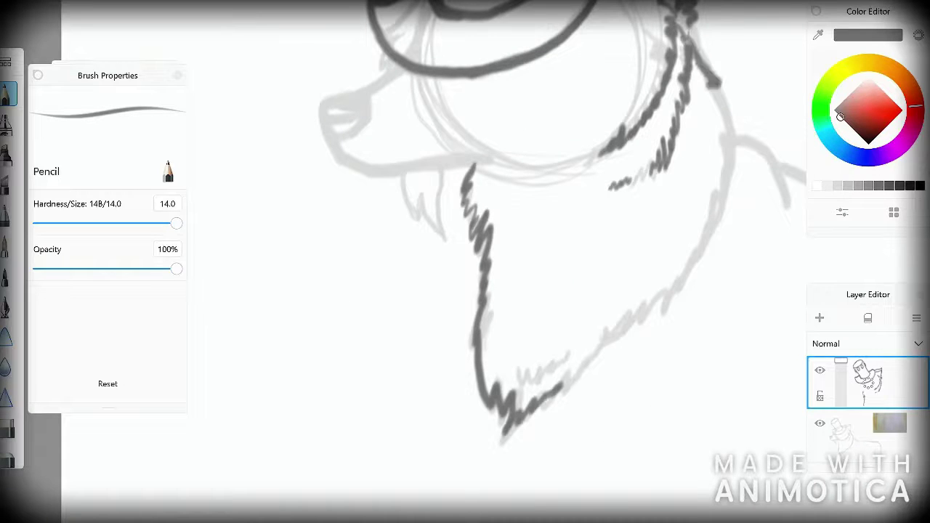
pyautogui.moveTo(708, 86)
pyautogui.mouseDown()
pyautogui.moveTo(729, 120)
pyautogui.moveTo(716, 222)
pyautogui.mouseUp()
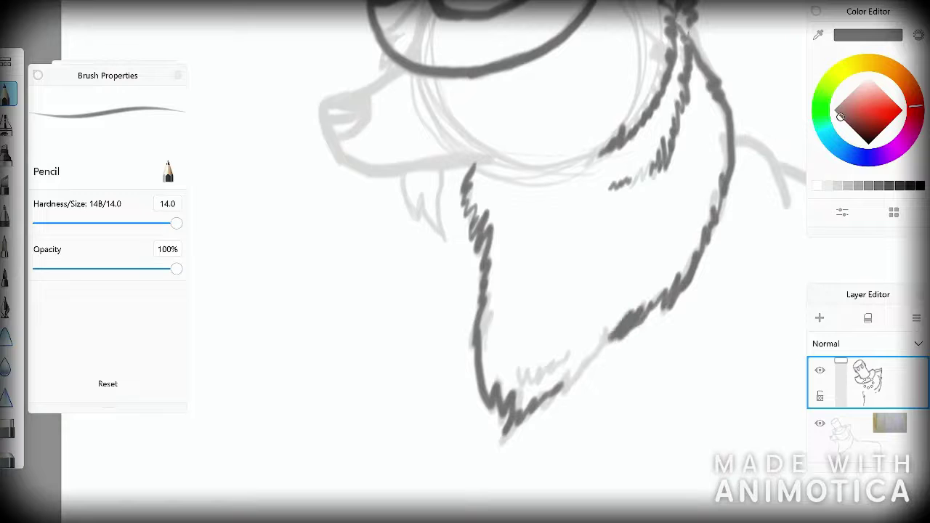
pyautogui.scroll(1, 465, 261)
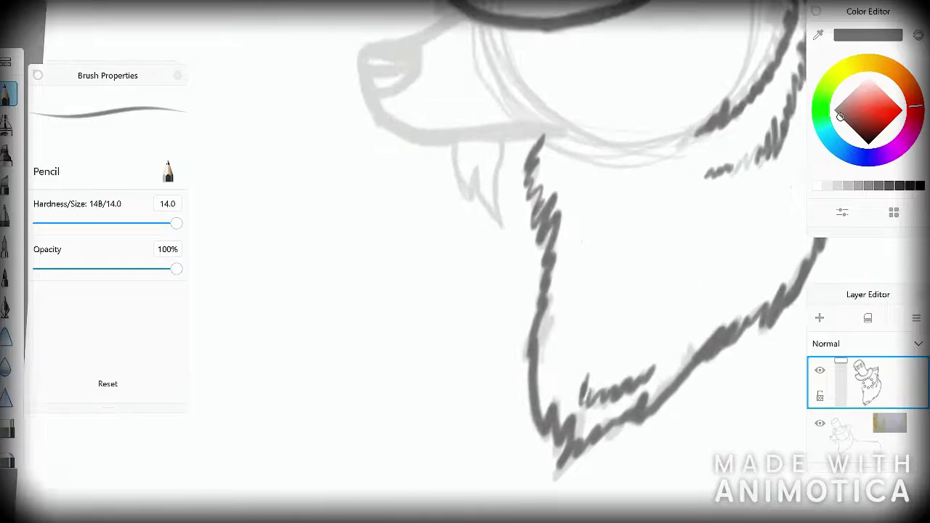
# Trace the tuft under the chin and the snout outline with its nose, redoing an unwanted snout line
pyautogui.moveTo(452, 135); pyautogui.dragTo(475, 168)
pyautogui.moveTo(500, 136); pyautogui.dragTo(501, 224)
pyautogui.scroll(1, 465, 262)
pyautogui.moveTo(523, 58)
pyautogui.mouseDown()
pyautogui.moveTo(443, 117)
pyautogui.moveTo(501, 326)
pyautogui.mouseUp()
pyautogui.hotkey('ctrl', 'z')
pyautogui.moveTo(508, 61)
pyautogui.mouseDown()
pyautogui.moveTo(439, 166)
pyautogui.moveTo(494, 336)
pyautogui.moveTo(536, 67)
pyautogui.moveTo(599, 156)
pyautogui.mouseUp()
pyautogui.moveTo(486, 138); pyautogui.dragTo(537, 102)
pyautogui.scroll(-3, 465, 261)
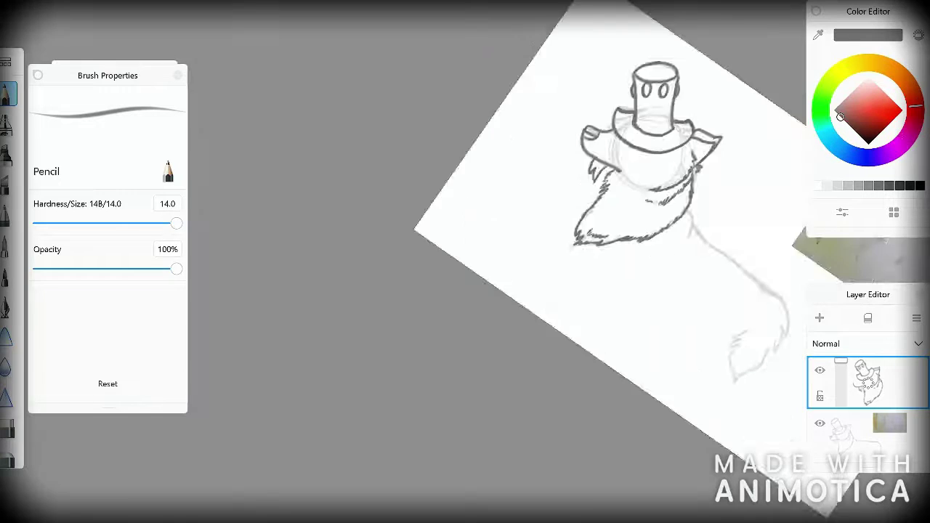
# Dot several small whisker spots on the muzzle behind the nose
pyautogui.scroll(4, 465, 261)
pyautogui.click(465, 211)
pyautogui.click(423, 238)
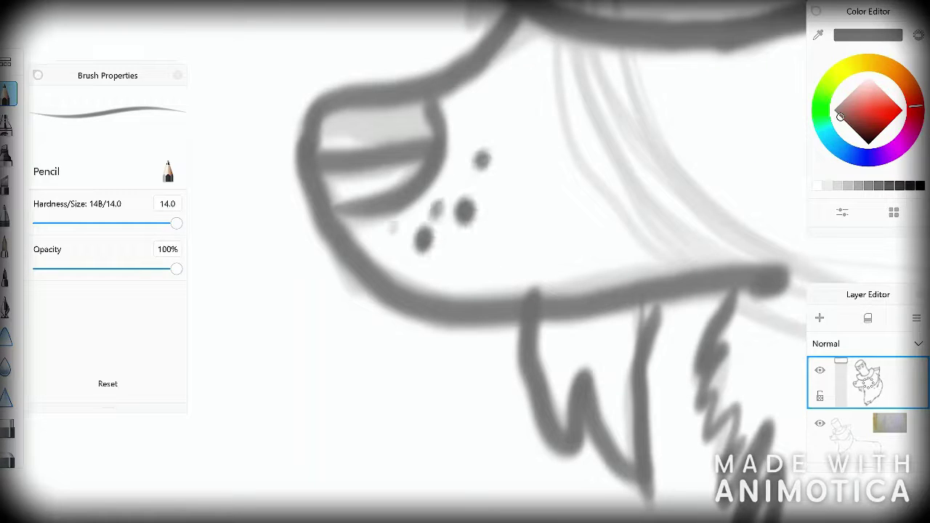
pyautogui.scroll(-5, 465, 261)
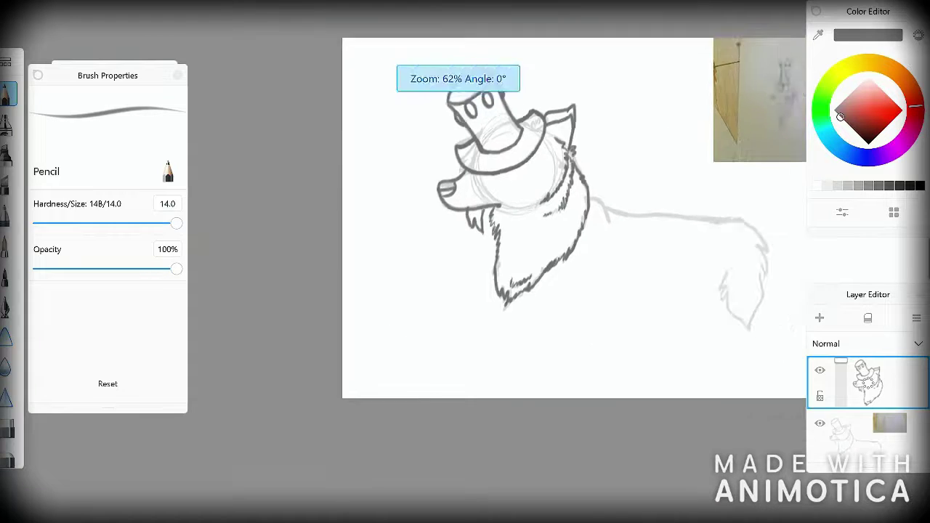
# Trace the short shoulder curve behind the neck and the long back line running toward the rump, redoing an unwanted stroke
pyautogui.scroll(5, 465, 261)
pyautogui.moveTo(428, 118); pyautogui.dragTo(512, 227)
pyautogui.scroll(-2, 465, 262)
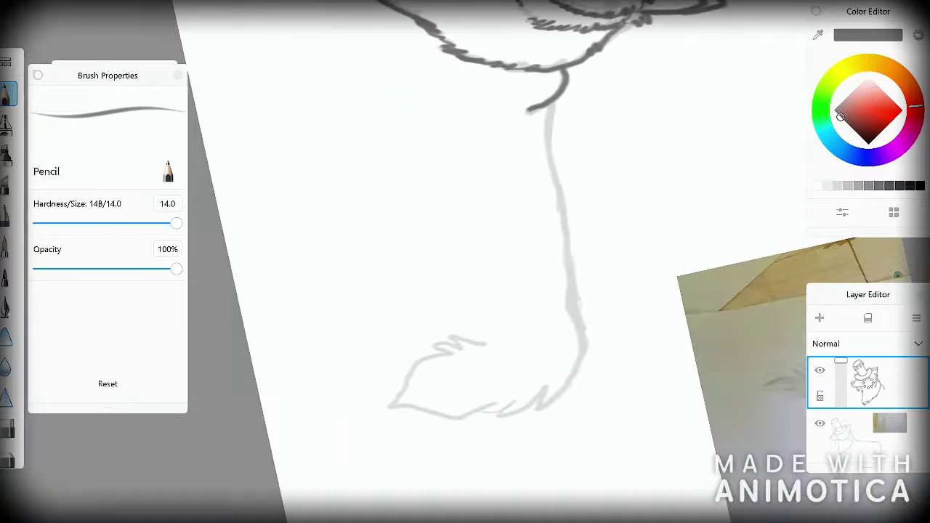
pyautogui.moveTo(550, 102); pyautogui.dragTo(574, 263)
pyautogui.hotkey('ctrl', 'z')
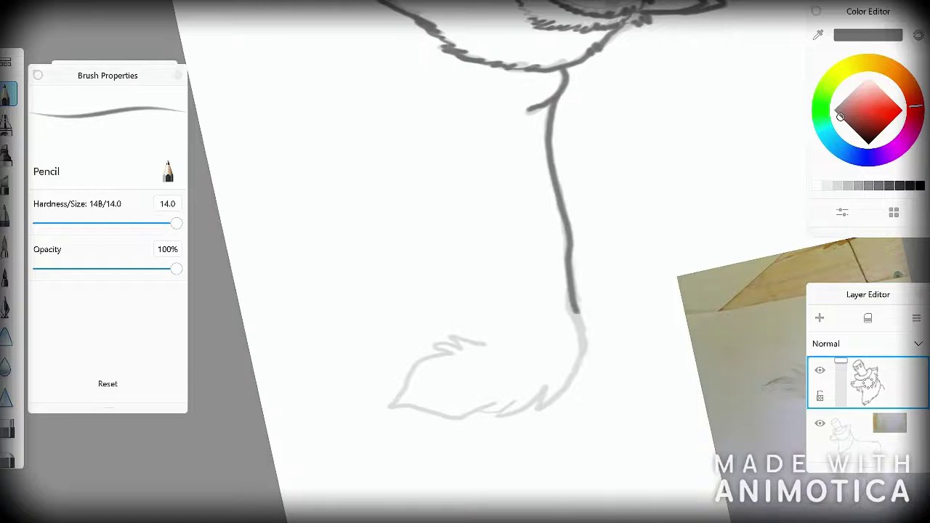
# Trace the curve of the rump and the jagged, pointed tail outline, redoing the inner edge of the tail
pyautogui.scroll(3, 465, 261)
pyautogui.moveTo(541, 109); pyautogui.dragTo(590, 211)
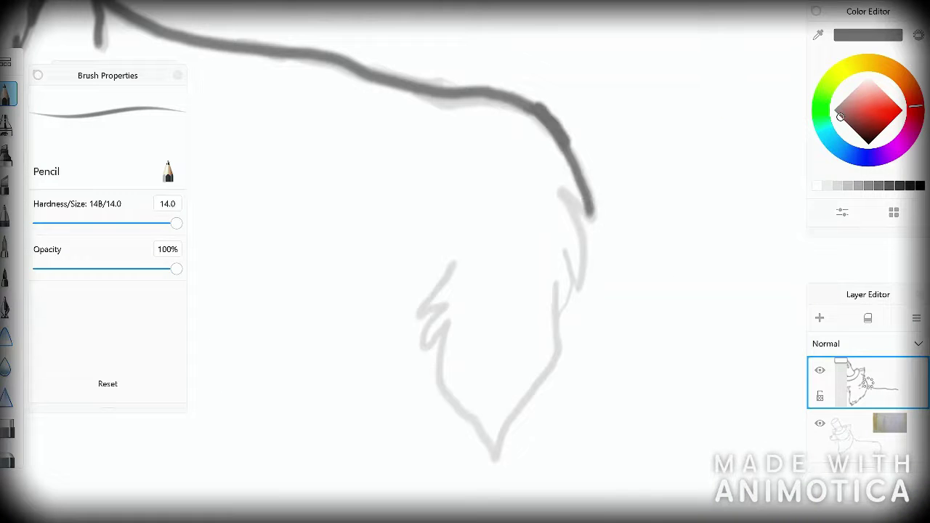
pyautogui.moveTo(520, 93); pyautogui.dragTo(561, 192)
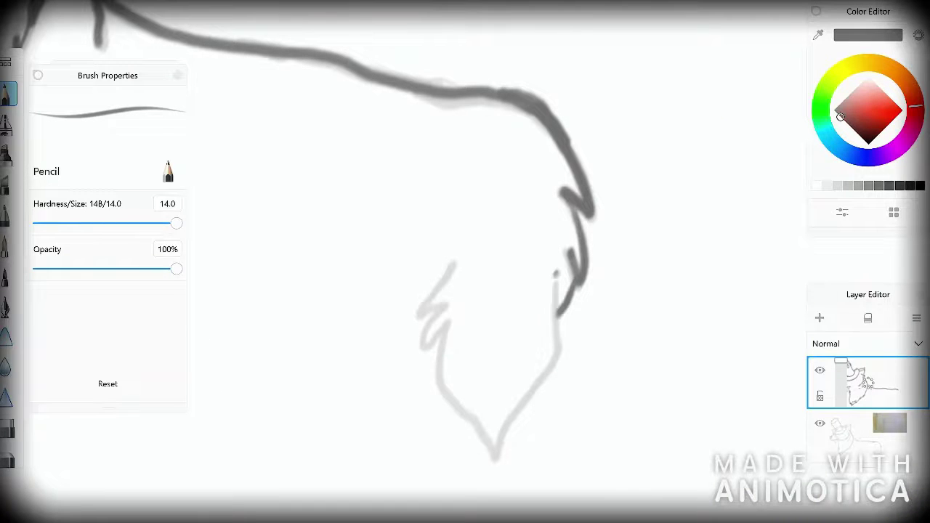
pyautogui.moveTo(557, 271)
pyautogui.mouseDown()
pyautogui.moveTo(556, 354)
pyautogui.moveTo(495, 456)
pyautogui.mouseUp()
pyautogui.moveTo(455, 263)
pyautogui.mouseDown()
pyautogui.moveTo(436, 341)
pyautogui.moveTo(499, 455)
pyautogui.mouseUp()
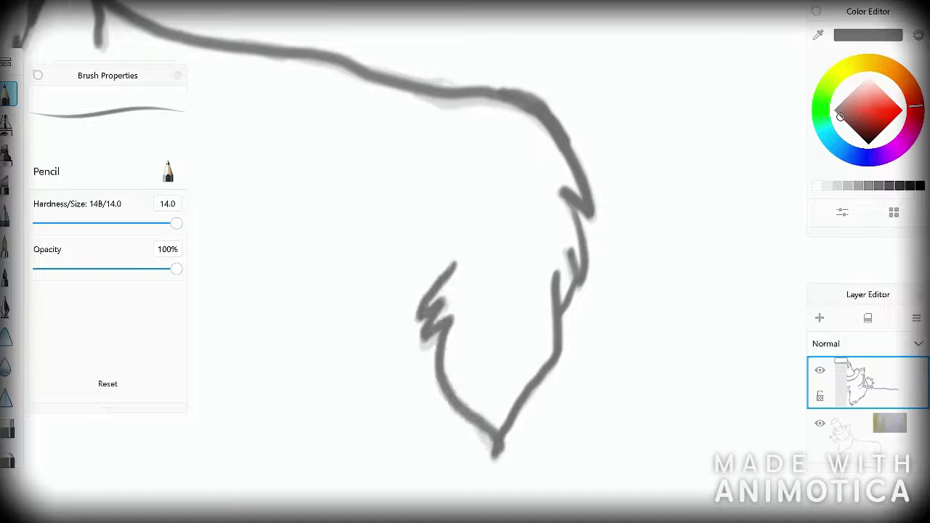
pyautogui.hotkey('ctrl', 'z')
pyautogui.moveTo(456, 263)
pyautogui.mouseDown()
pyautogui.moveTo(434, 350)
pyautogui.moveTo(499, 455)
pyautogui.mouseUp()
pyautogui.scroll(-5, 465, 262)
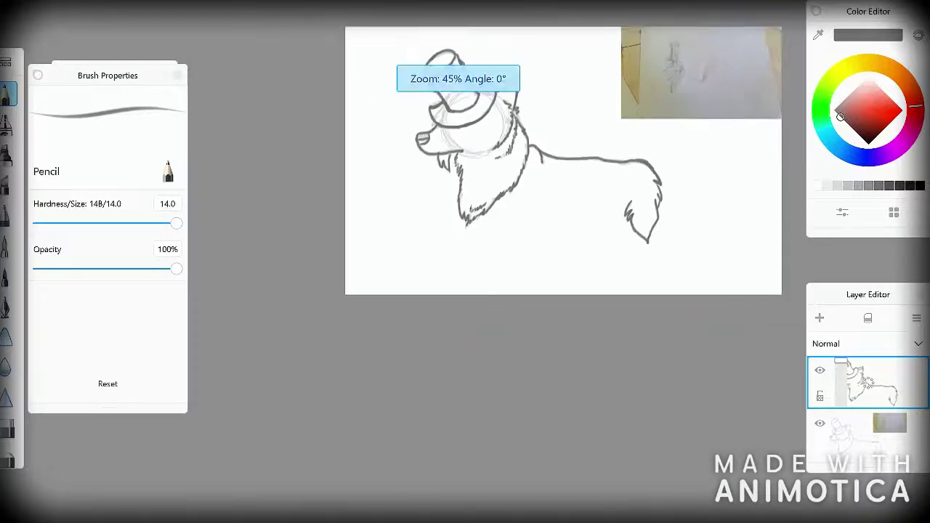
# Thicken and smooth the uneven line where the back meets the rump
pyautogui.scroll(10, 465, 262)
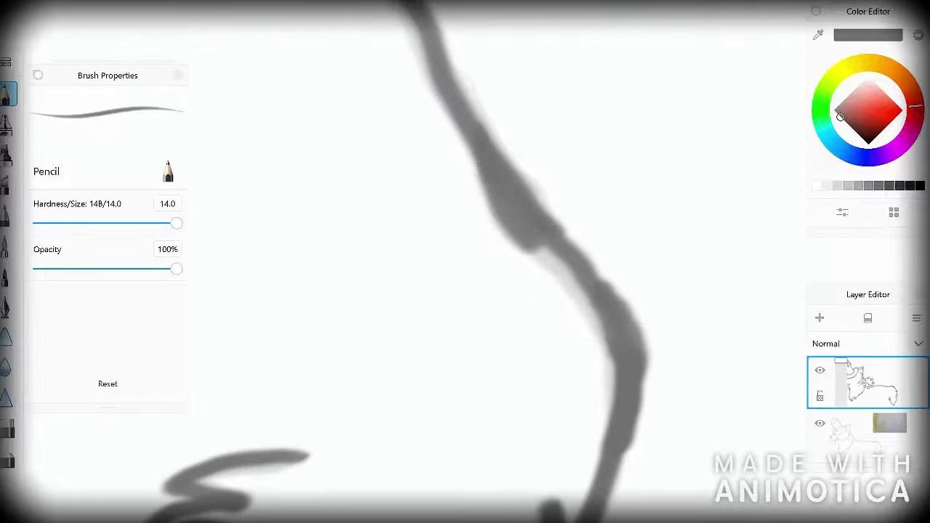
pyautogui.moveTo(607, 294); pyautogui.dragTo(465, 102)
pyautogui.scroll(-5, 465, 262)
# Erase the rough head sketch from the lower layer with the Hard Eraser at size 163.7 and reselect the line art layer
pyautogui.scroll(10, 465, 261)
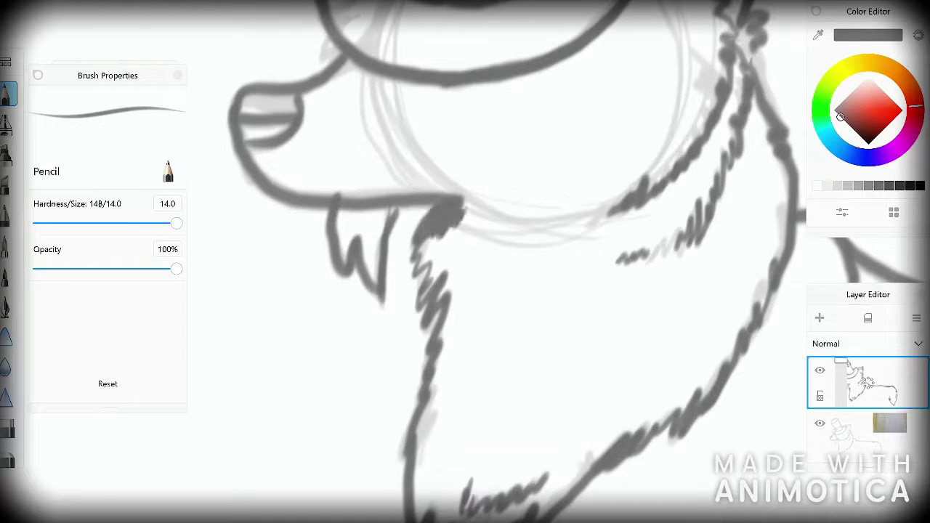
pyautogui.scroll(-5, 465, 262)
pyautogui.click(867, 434)
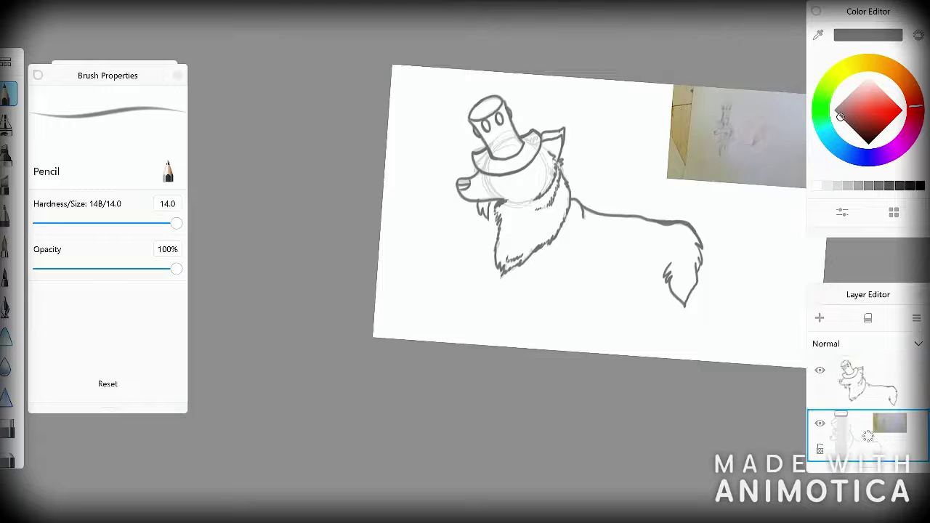
pyautogui.click(7, 429)
pyautogui.moveTo(90, 223); pyautogui.dragTo(148, 223)
pyautogui.moveTo(465, 188); pyautogui.dragTo(549, 138)
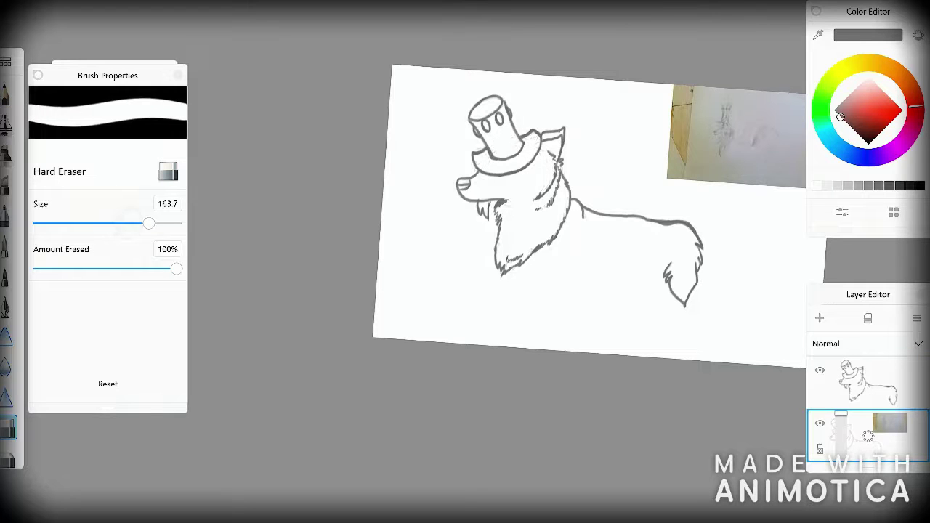
pyautogui.click(868, 381)
# Try thickening the lower jaw line and extending its end at the throat with the Pencil
pyautogui.scroll(10, 465, 262)
pyautogui.hotkey('ctrl', 'z')
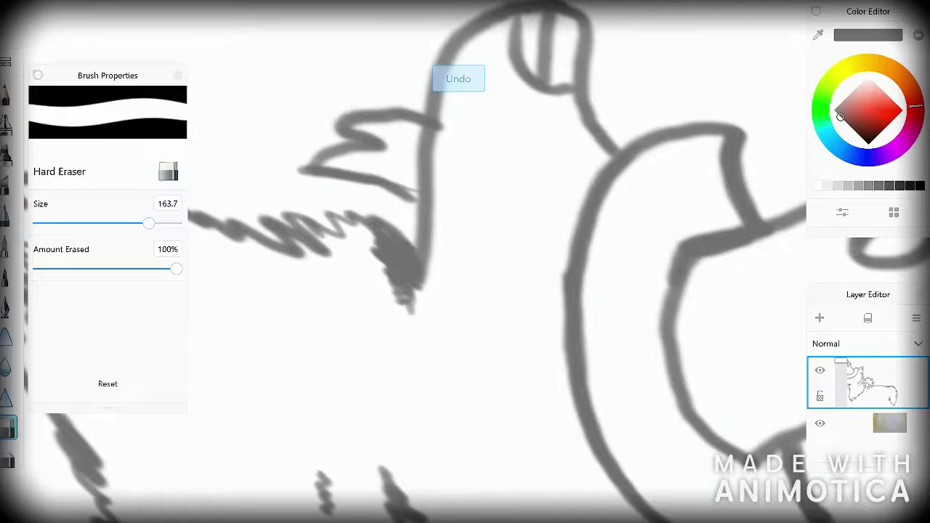
pyautogui.click(7, 93)
pyautogui.moveTo(445, 64); pyautogui.dragTo(436, 258)
pyautogui.moveTo(465, 38); pyautogui.dragTo(422, 149)
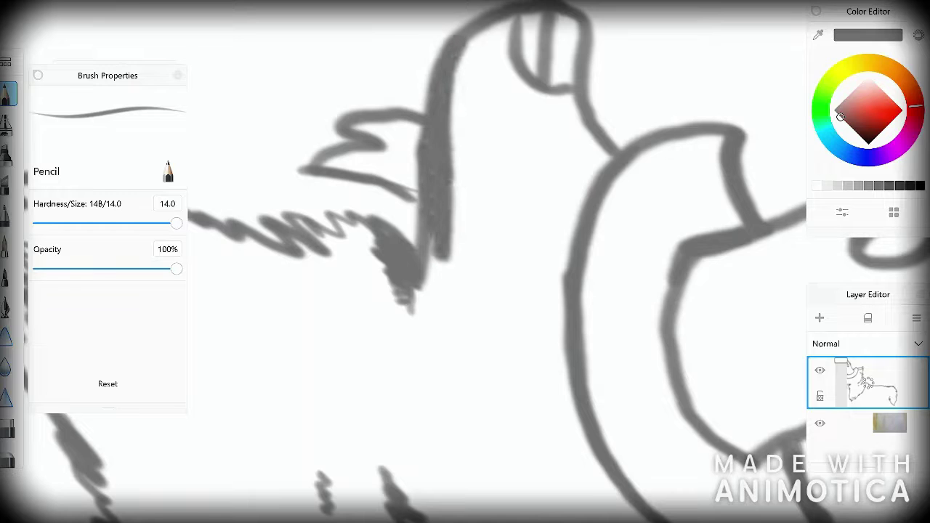
pyautogui.moveTo(435, 281); pyautogui.dragTo(424, 341)
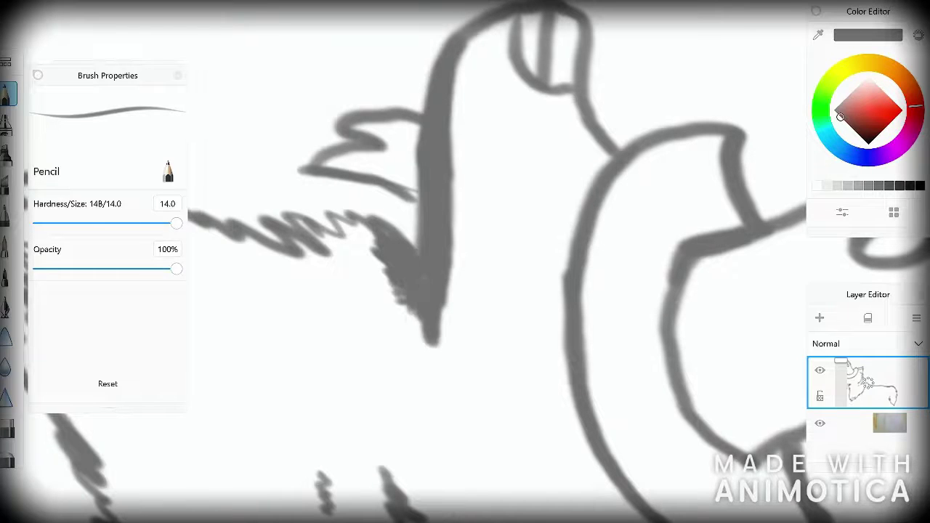
pyautogui.moveTo(422, 309); pyautogui.dragTo(441, 385)
pyautogui.scroll(-10, 464, 262)
pyautogui.scroll(8, 465, 262)
pyautogui.hotkey('ctrl', 'z')
# Erase the overshooting end of the chin tuft on the jaw line with the Hard Eraser at size 25.7
pyautogui.scroll(5, 465, 261)
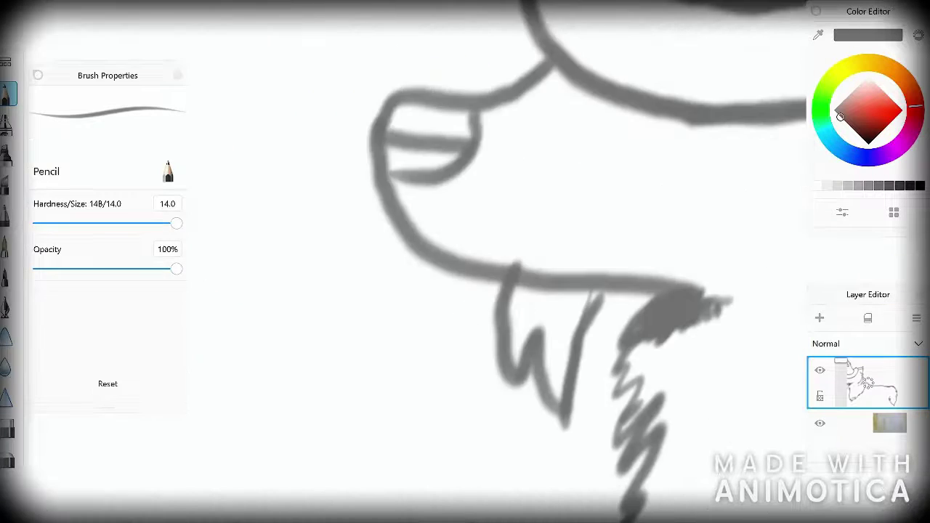
pyautogui.press('e')
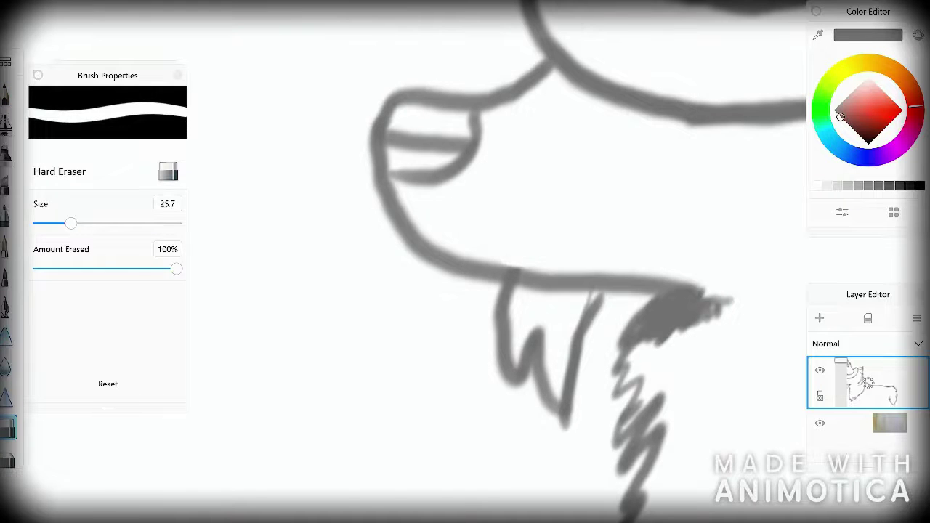
pyautogui.scroll(-3, 465, 262)
# Extend the end of the jaw line with short fur strokes and fill in the fur at the top of the throat
pyautogui.click(7, 93)
pyautogui.scroll(3, 465, 262)
pyautogui.moveTo(397, 240); pyautogui.dragTo(480, 247)
pyautogui.moveTo(420, 255); pyautogui.dragTo(502, 247)
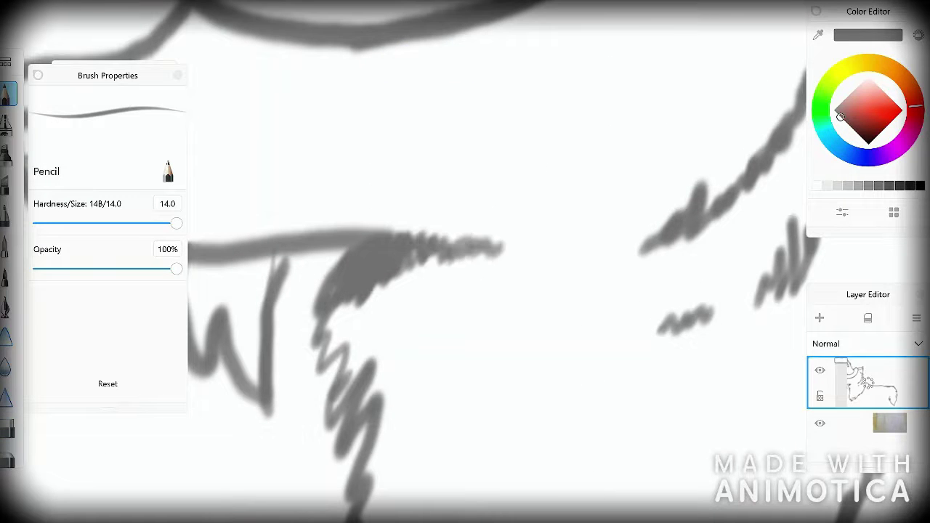
pyautogui.scroll(-5, 464, 261)
pyautogui.scroll(5, 464, 262)
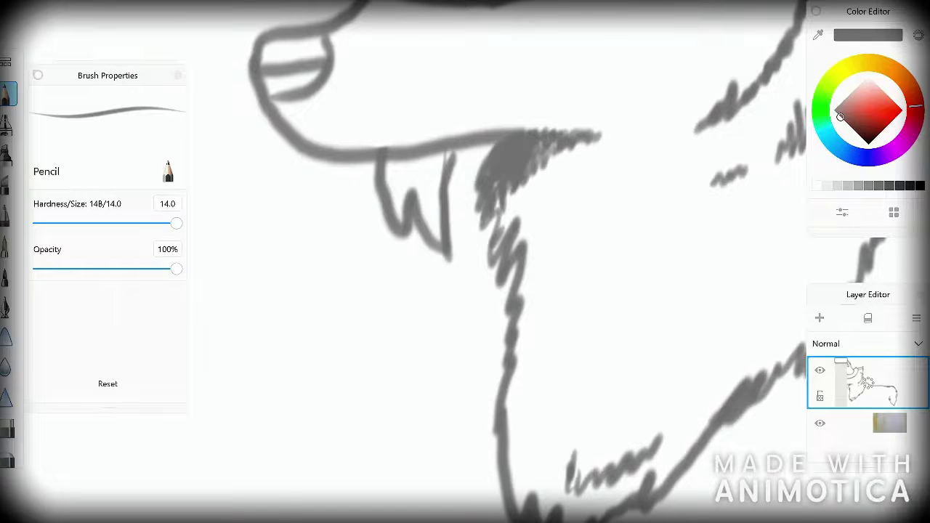
# Shade the fur at the jaw corner, cheek and side of the neck with medium, dark and light grey pencil strokes
pyautogui.scroll(-5, 465, 261)
pyautogui.scroll(4, 465, 262)
pyautogui.scroll(-4, 465, 261)
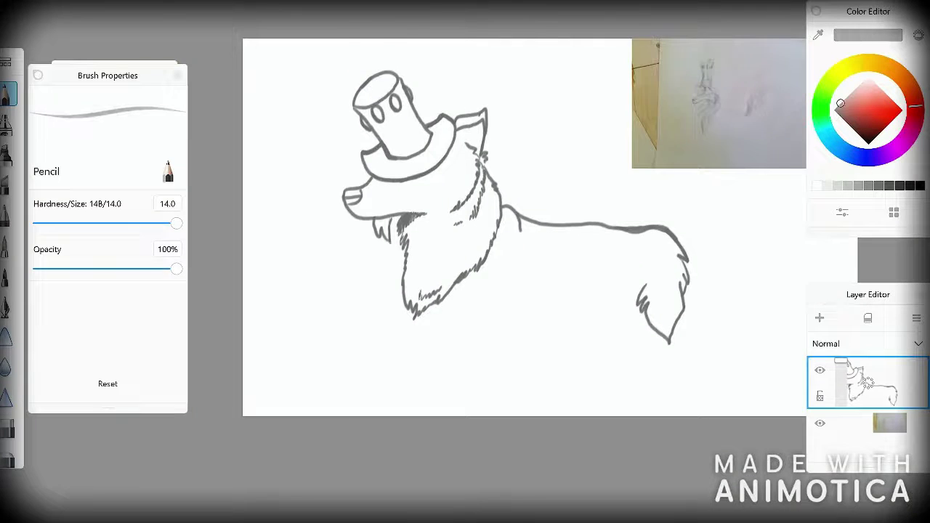
pyautogui.scroll(3, 393, 276)
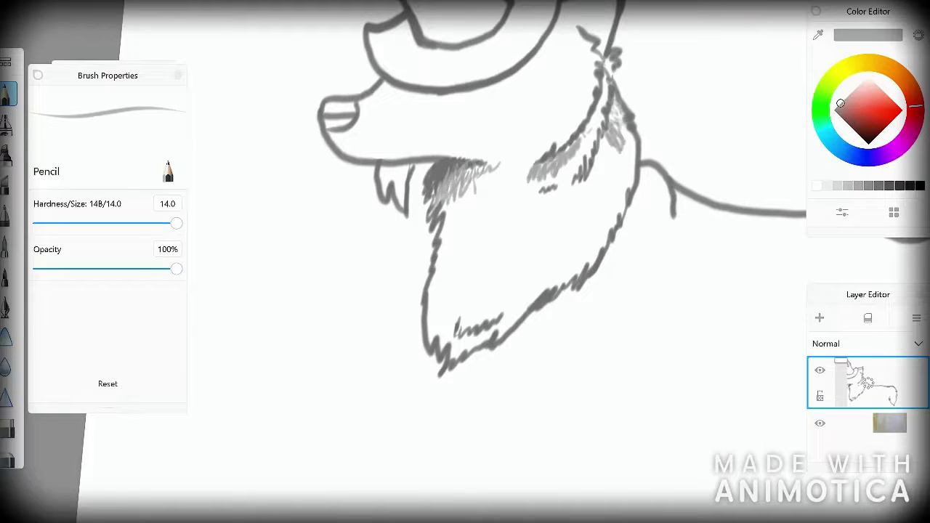
pyautogui.click(839, 117)
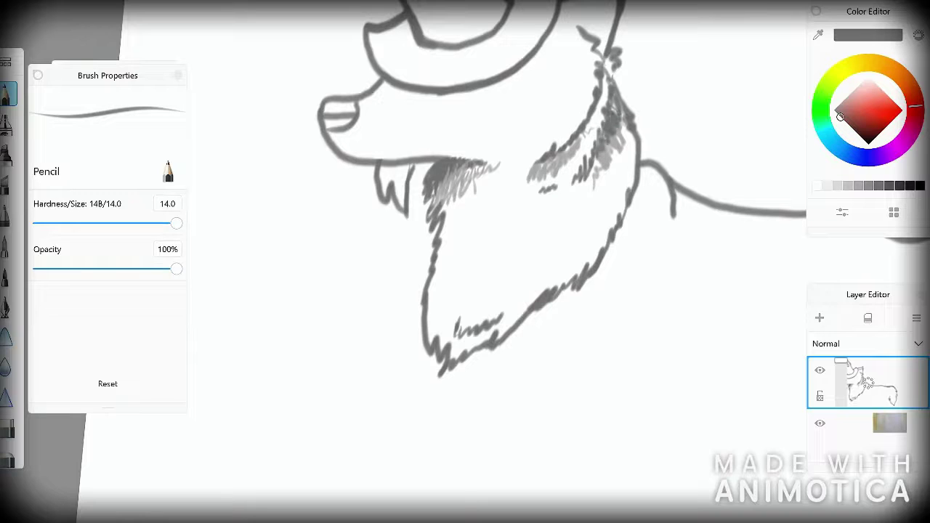
pyautogui.moveTo(563, 194); pyautogui.dragTo(543, 208)
pyautogui.click(854, 90)
pyautogui.moveTo(625, 131); pyautogui.dragTo(613, 154)
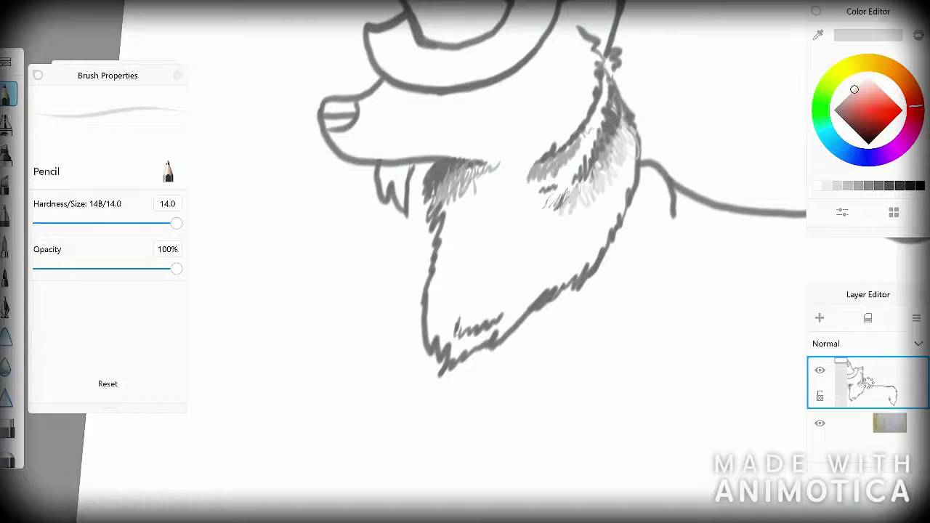
# Shade the chest fur from the edges inward with four progressively lighter greys
pyautogui.click(840, 103)
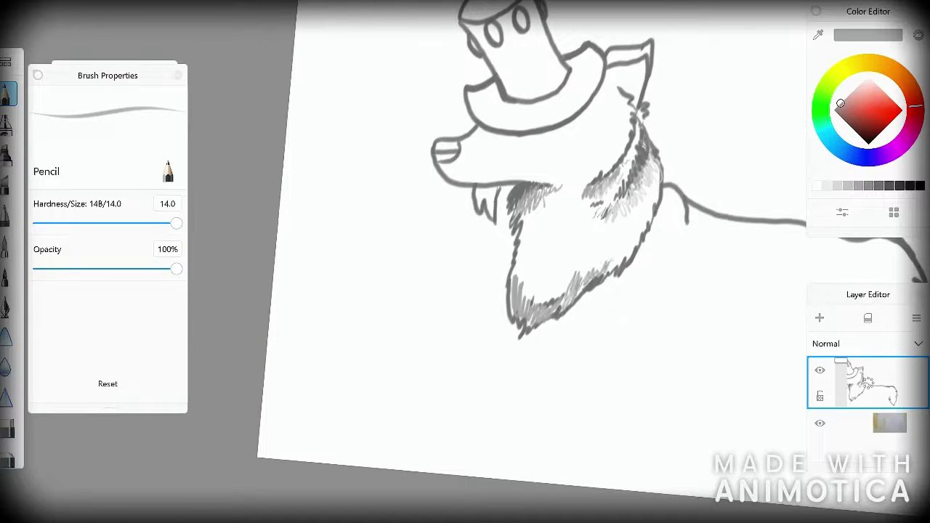
pyautogui.click(847, 96)
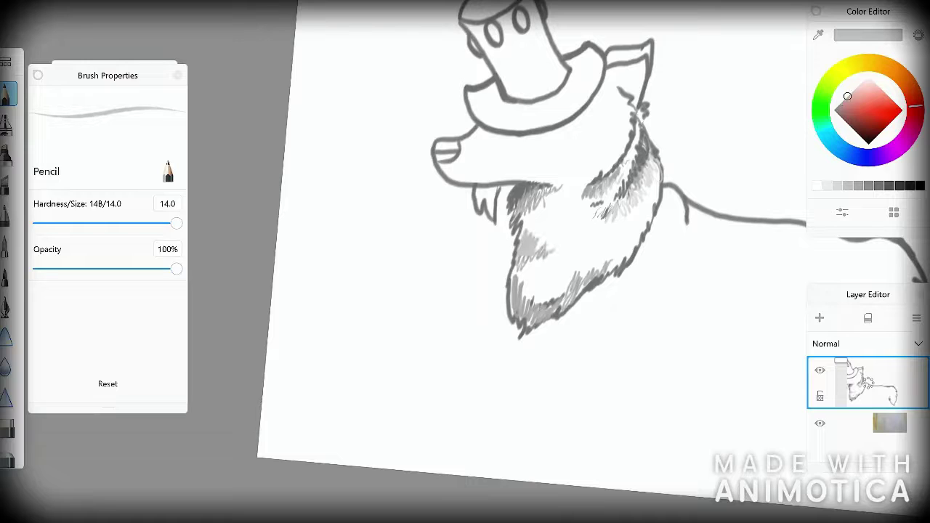
pyautogui.click(854, 89)
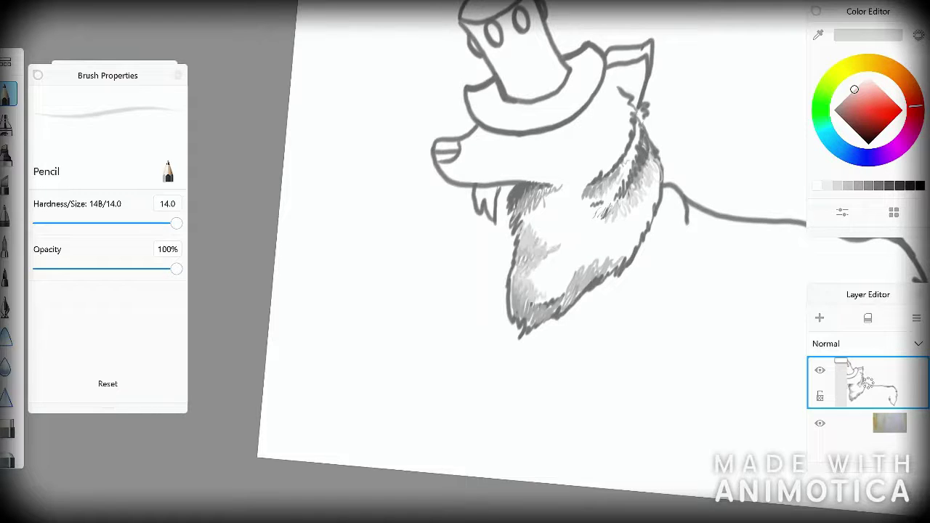
pyautogui.click(861, 82)
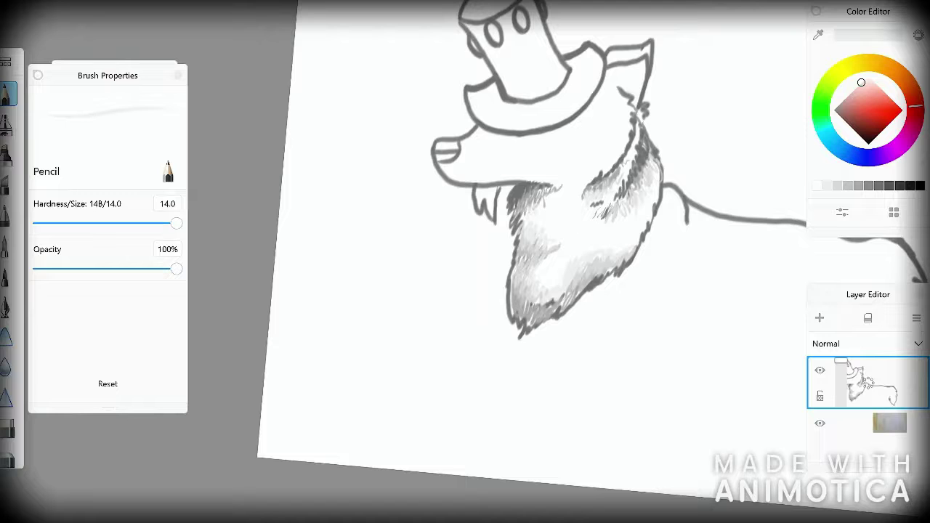
pyautogui.scroll(-5, 530, 261)
pyautogui.scroll(5, 530, 261)
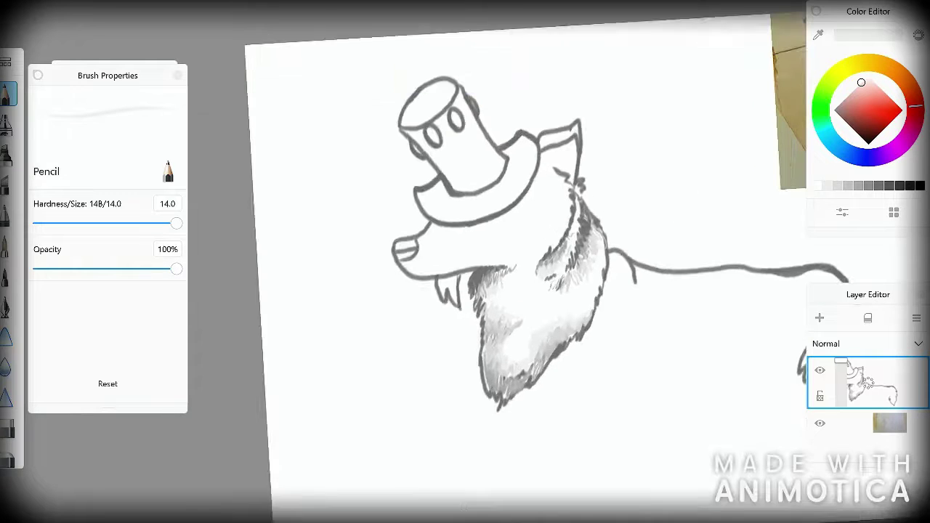
# Draw dark grey fur strokes beneath the hat brim and inside the ear, blending them outward with medium grey
pyautogui.scroll(-5, 530, 261)
pyautogui.scroll(5, 531, 261)
pyautogui.click(847, 123)
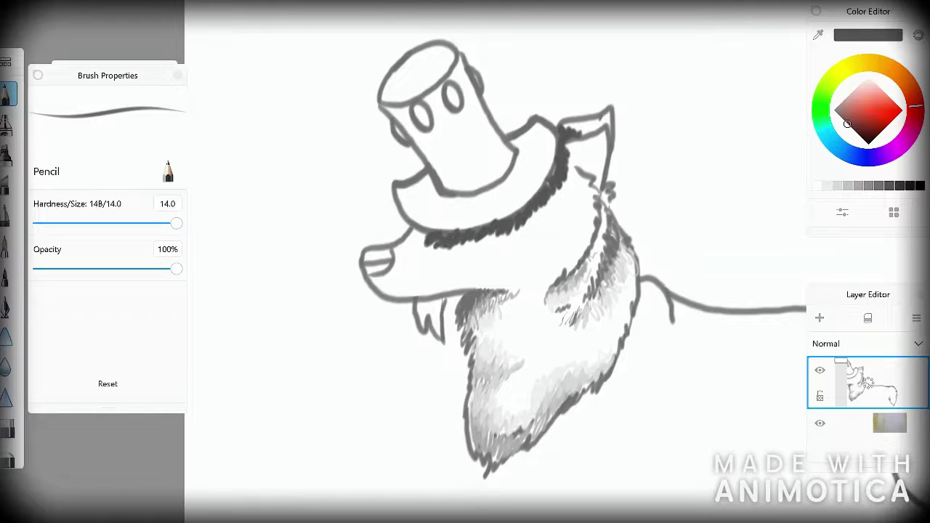
pyautogui.moveTo(847, 123)
pyautogui.mouseDown()
pyautogui.moveTo(842, 100)
pyautogui.moveTo(833, 109)
pyautogui.mouseUp()
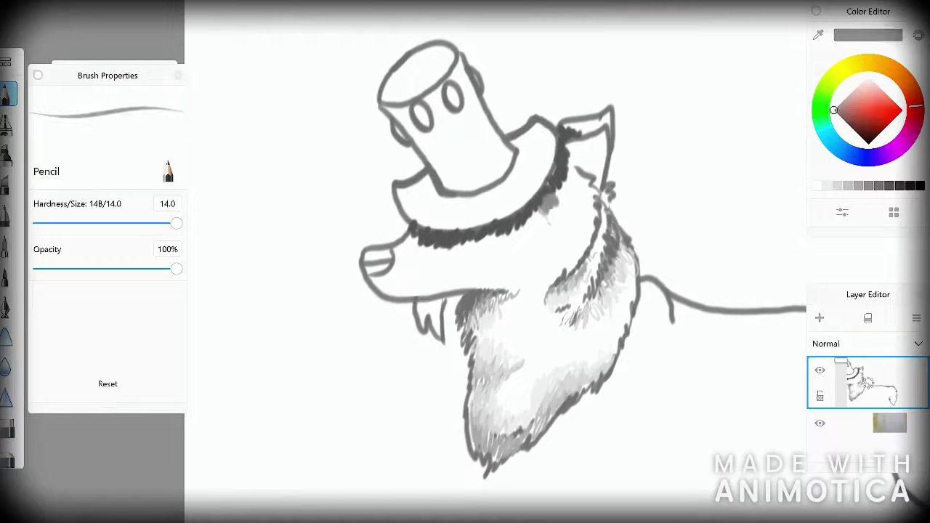
pyautogui.moveTo(553, 197); pyautogui.dragTo(571, 149)
pyautogui.moveTo(533, 212); pyautogui.dragTo(504, 244)
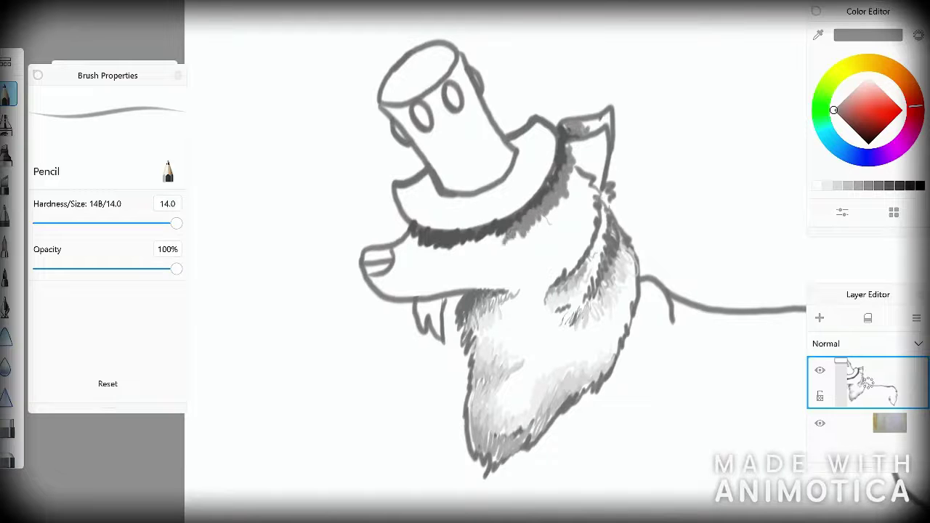
# Blend the shadow beneath the hat brim across the face and snout with three progressively lighter greys
pyautogui.moveTo(834, 110); pyautogui.dragTo(846, 96)
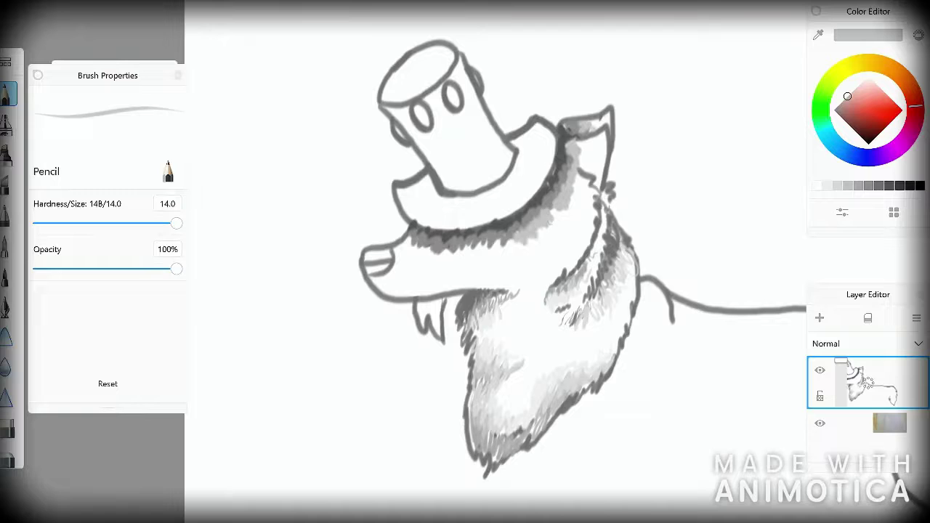
pyautogui.moveTo(498, 238); pyautogui.dragTo(450, 256)
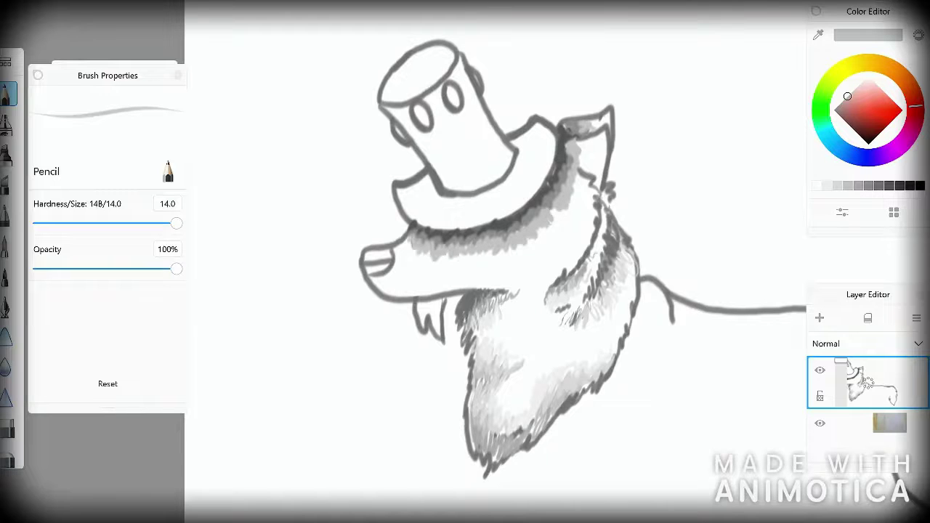
pyautogui.moveTo(846, 96); pyautogui.dragTo(854, 89)
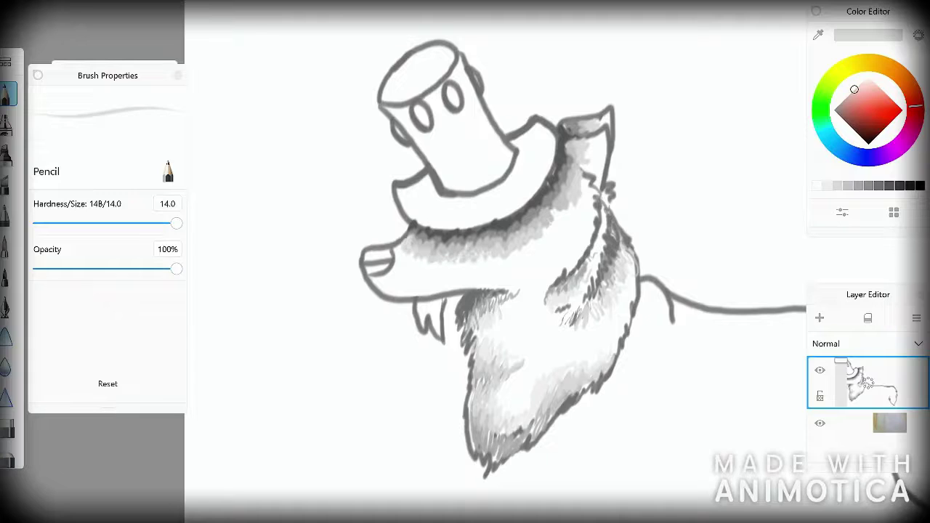
pyautogui.moveTo(855, 90); pyautogui.dragTo(860, 82)
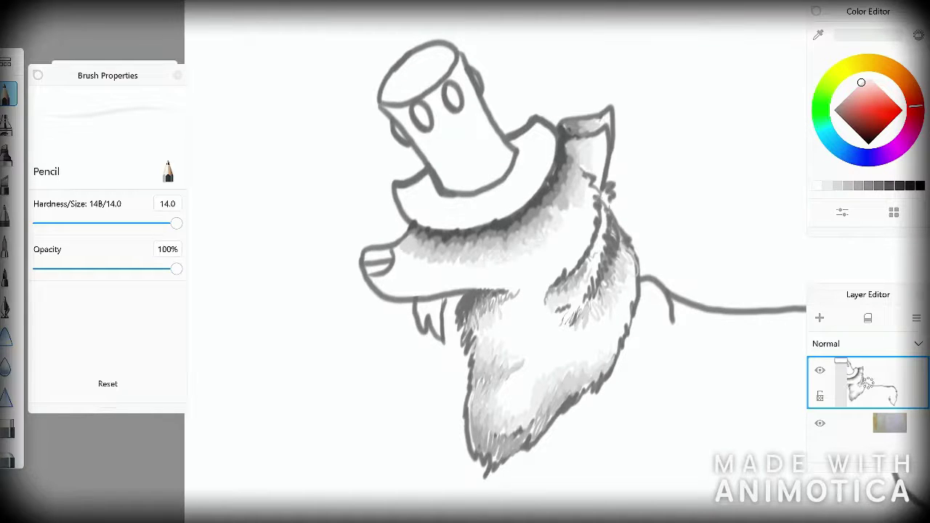
pyautogui.scroll(-5, 465, 262)
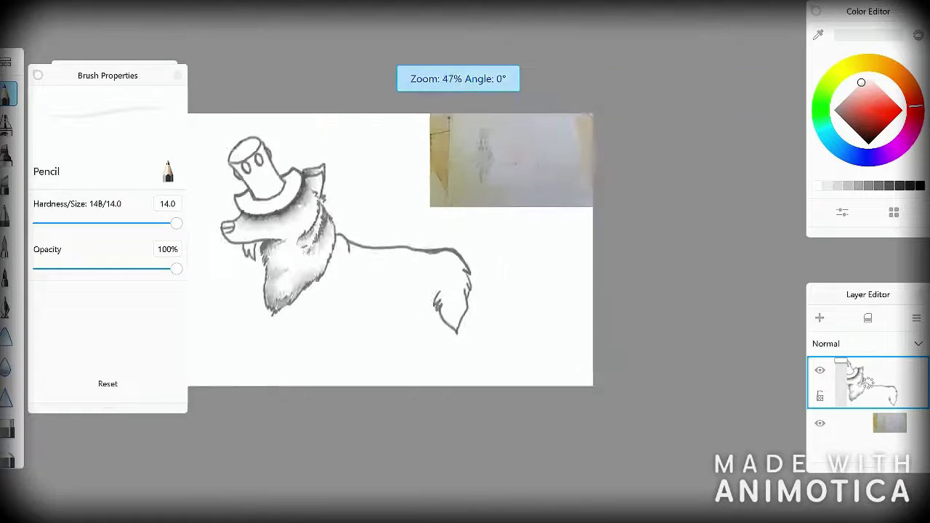
pyautogui.scroll(8, 530, 240)
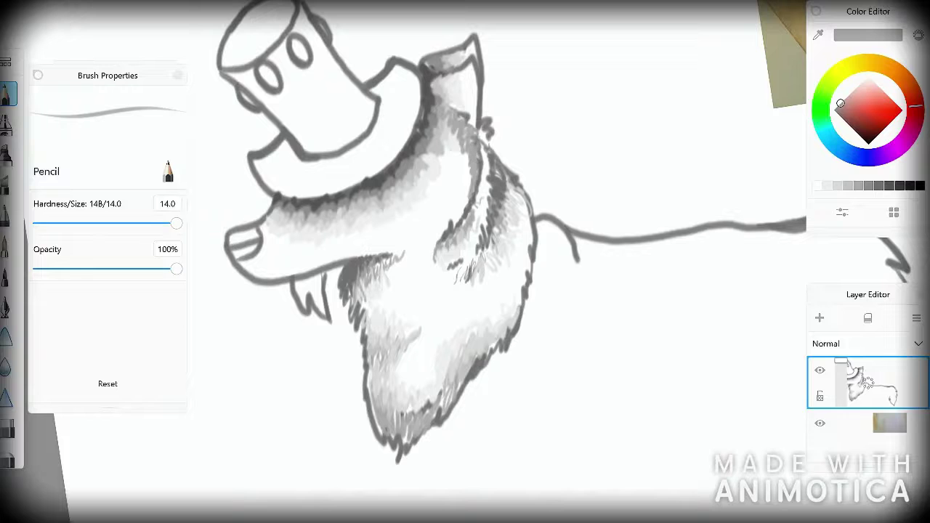
# Add dark grey pencil strokes beneath the ear and along the fur fold at the side of the neck
pyautogui.click(854, 89)
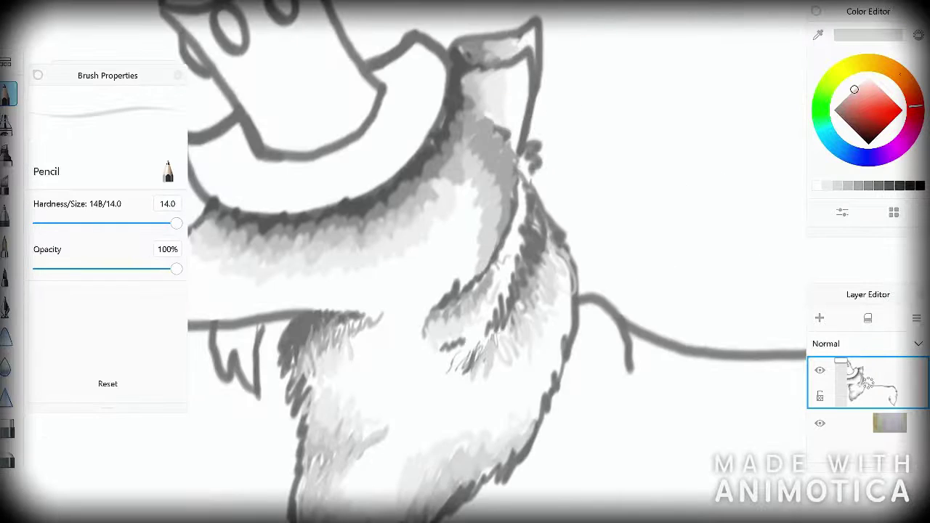
pyautogui.click(847, 123)
pyautogui.moveTo(478, 101); pyautogui.dragTo(458, 137)
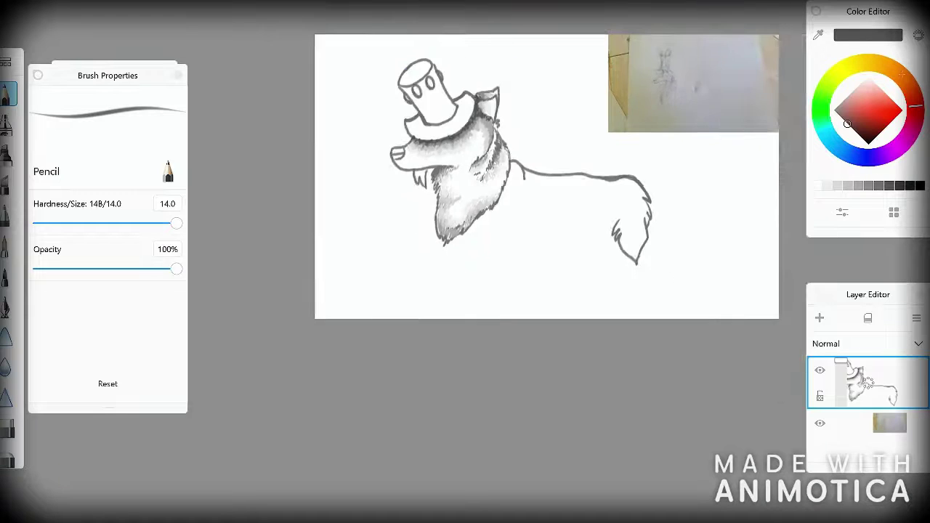
pyautogui.scroll(5, 465, 261)
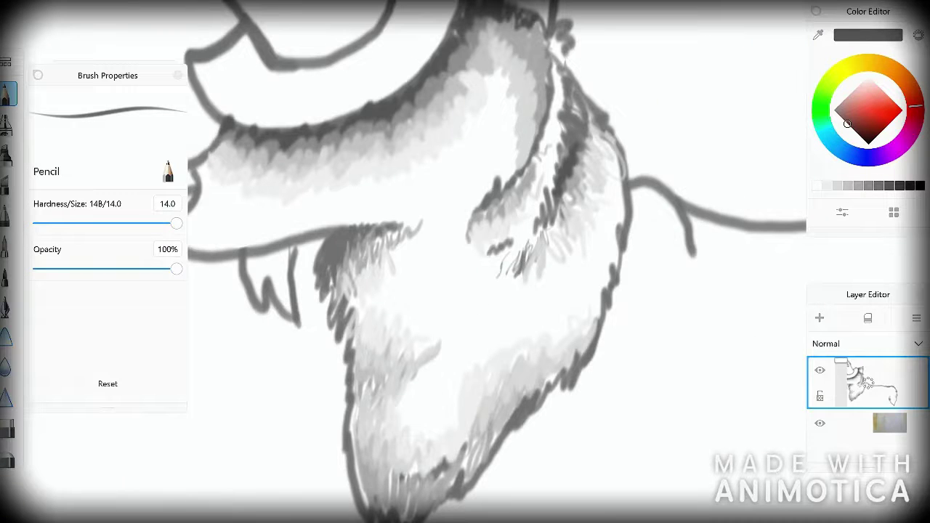
pyautogui.moveTo(559, 135); pyautogui.dragTo(537, 216)
pyautogui.moveTo(563, 109); pyautogui.dragTo(541, 211)
pyautogui.moveTo(555, 67)
pyautogui.mouseDown()
pyautogui.moveTo(563, 116)
pyautogui.moveTo(548, 119)
pyautogui.mouseUp()
pyautogui.moveTo(530, 169); pyautogui.dragTo(499, 208)
# Blend the lower end of the neck fur fold into the cheek with light grey pencil strokes
pyautogui.scroll(-5, 464, 261)
pyautogui.scroll(6, 465, 261)
pyautogui.click(854, 88)
pyautogui.moveTo(525, 172); pyautogui.dragTo(501, 190)
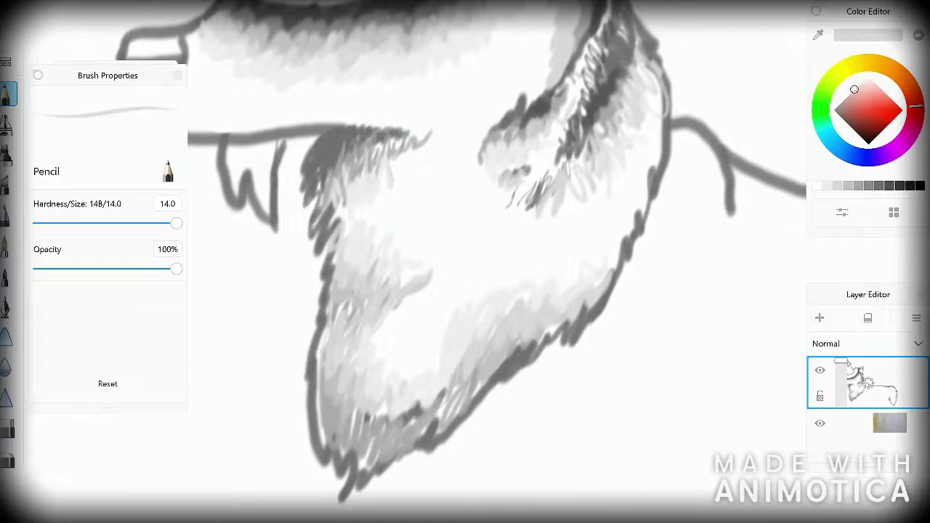
pyautogui.moveTo(534, 154)
pyautogui.mouseDown()
pyautogui.moveTo(480, 193)
pyautogui.moveTo(514, 210)
pyautogui.mouseUp()
pyautogui.moveTo(550, 175); pyautogui.dragTo(507, 214)
pyautogui.moveTo(587, 124); pyautogui.dragTo(552, 182)
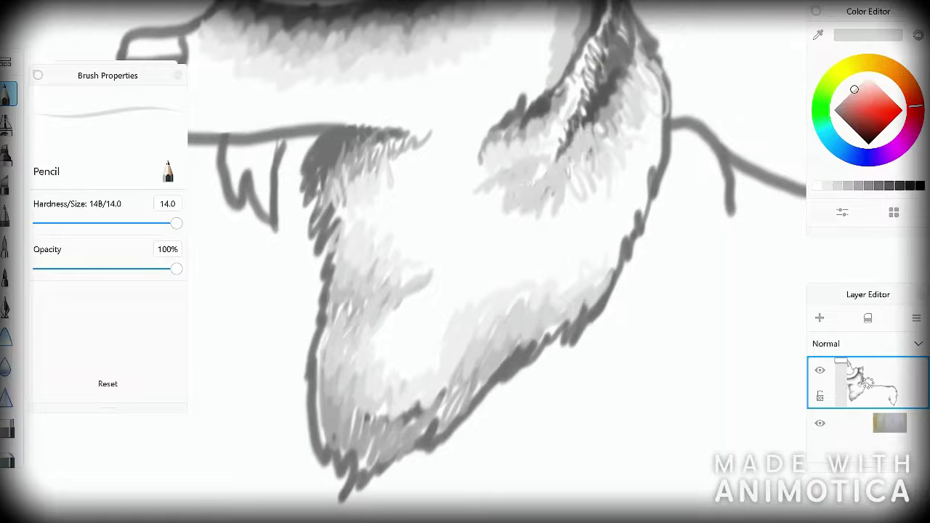
pyautogui.scroll(-5, 465, 262)
pyautogui.scroll(5, 464, 261)
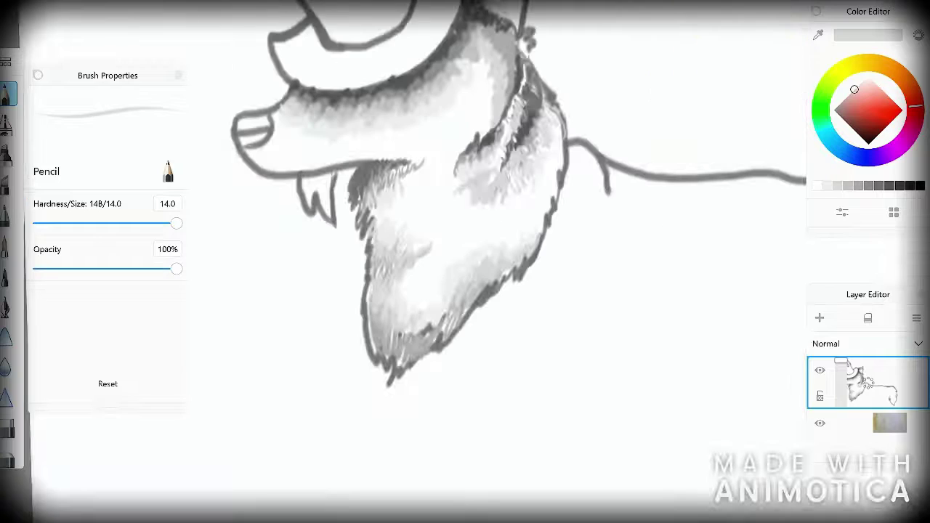
# Shade the shoulder beside the short fold line with medium grey, blending outward beneath the back with lighter greys
pyautogui.scroll(-5, 464, 261)
pyautogui.scroll(3, 465, 262)
pyautogui.click(840, 103)
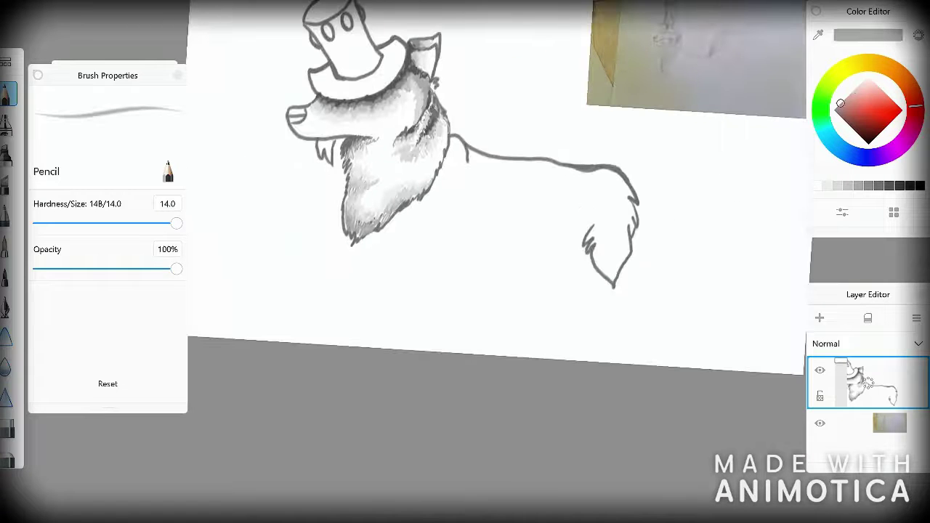
pyautogui.scroll(3, 465, 261)
pyautogui.moveTo(500, 187); pyautogui.dragTo(501, 232)
pyautogui.moveTo(524, 183)
pyautogui.mouseDown()
pyautogui.moveTo(505, 209)
pyautogui.moveTo(503, 248)
pyautogui.mouseUp()
pyautogui.click(846, 97)
pyautogui.click(855, 89)
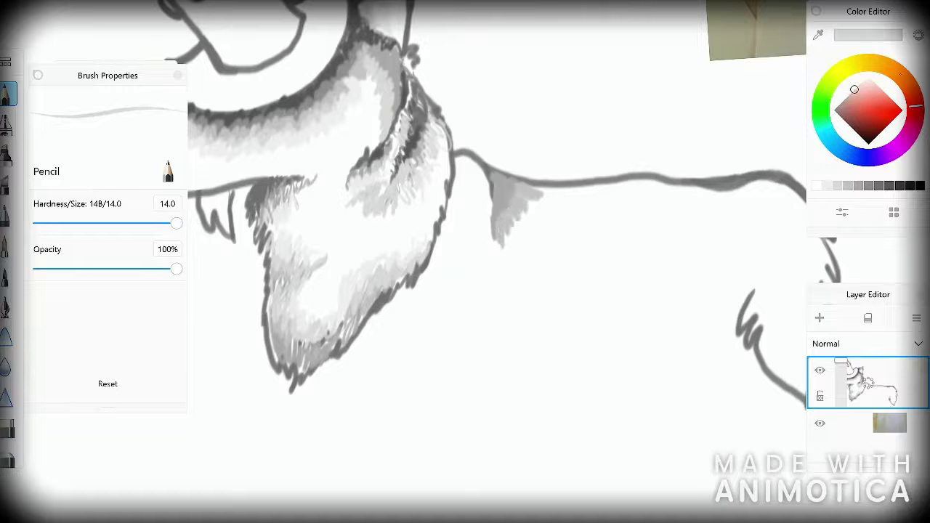
pyautogui.moveTo(552, 186); pyautogui.dragTo(531, 206)
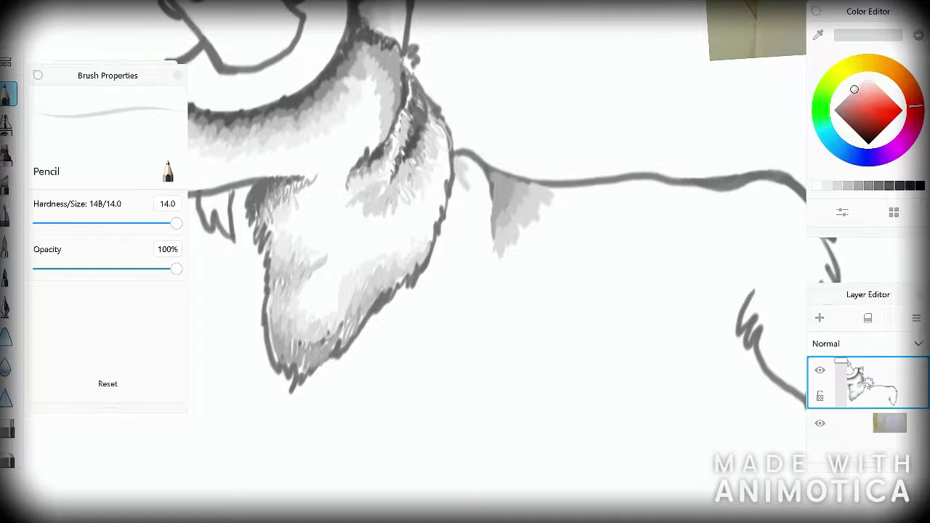
# Shade the body behind the chest fur with light grey and soften it and the shoulder patch with very light grey
pyautogui.moveTo(457, 178)
pyautogui.mouseDown()
pyautogui.moveTo(444, 233)
pyautogui.moveTo(414, 289)
pyautogui.mouseUp()
pyautogui.scroll(3, 465, 262)
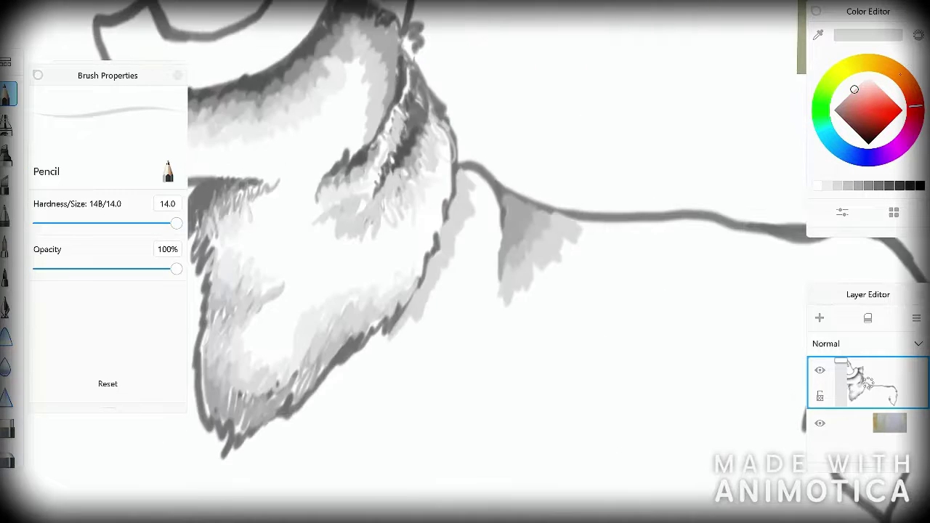
pyautogui.click(861, 83)
pyautogui.moveTo(458, 236); pyautogui.dragTo(421, 323)
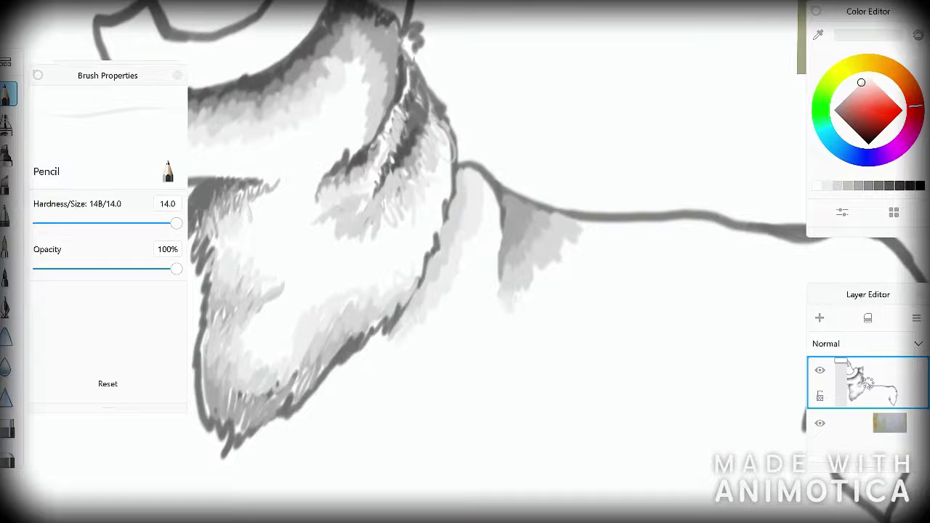
pyautogui.moveTo(519, 302); pyautogui.dragTo(592, 219)
# Shade the tail's outer edge and tip in medium-dark grey, blending inward with progressively lighter greys
pyautogui.scroll(-5, 464, 261)
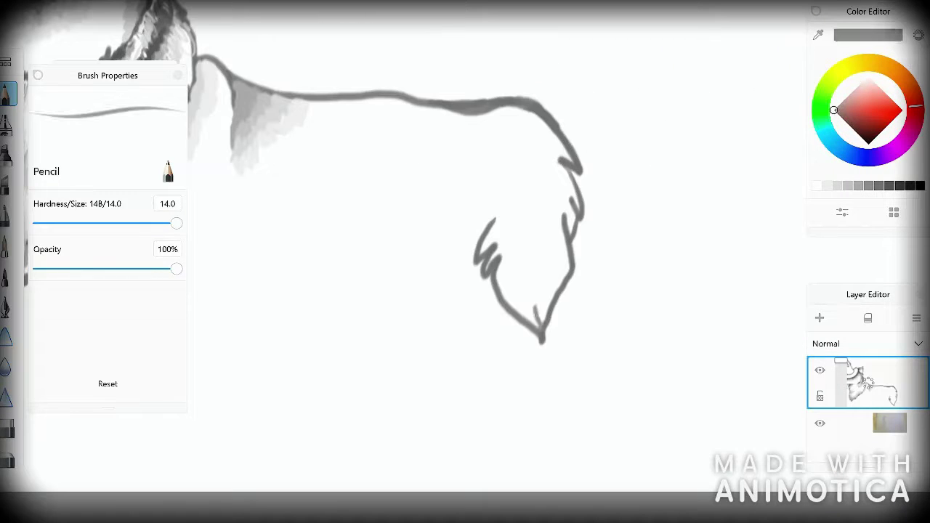
pyautogui.moveTo(534, 323)
pyautogui.mouseDown()
pyautogui.moveTo(569, 234)
pyautogui.moveTo(517, 305)
pyautogui.moveTo(564, 212)
pyautogui.moveTo(563, 169)
pyautogui.moveTo(550, 211)
pyautogui.moveTo(560, 166)
pyautogui.mouseUp()
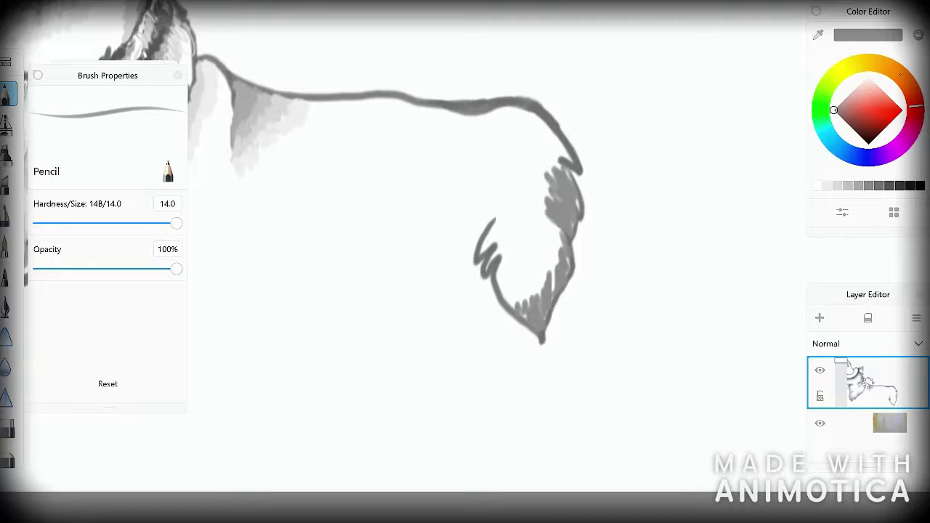
pyautogui.click(854, 90)
pyautogui.moveTo(512, 313)
pyautogui.mouseDown()
pyautogui.moveTo(544, 269)
pyautogui.moveTo(560, 222)
pyautogui.moveTo(545, 167)
pyautogui.moveTo(564, 149)
pyautogui.mouseUp()
pyautogui.click(840, 103)
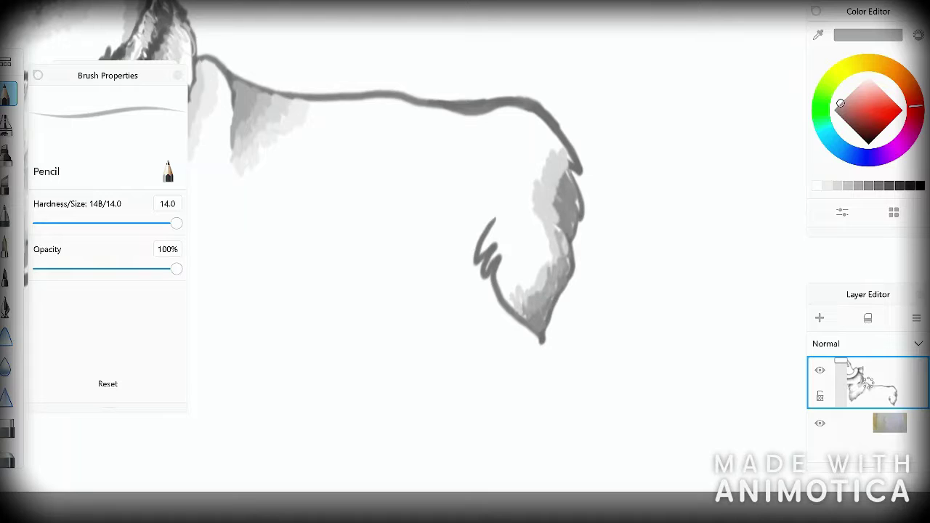
pyautogui.click(861, 83)
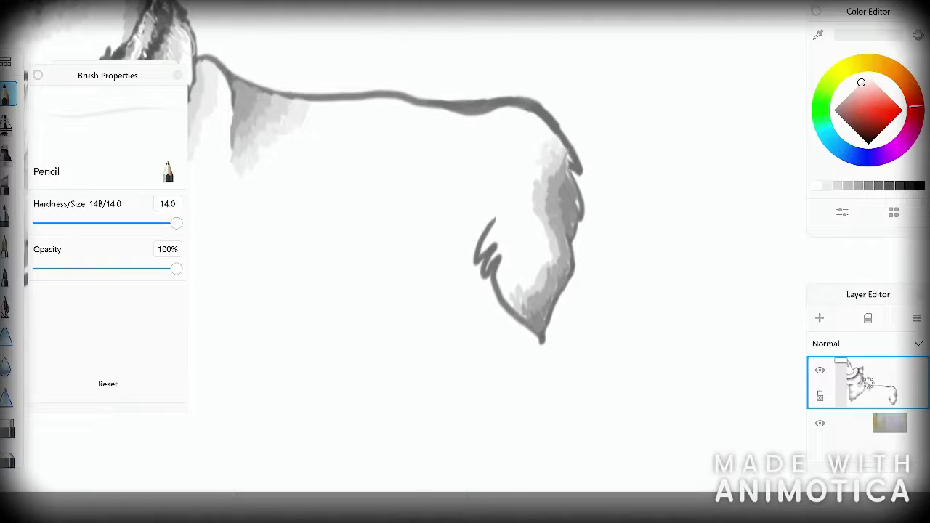
# Add light grey fur strokes along the tail's inner edge and soften them with very light grey
pyautogui.click(854, 89)
pyautogui.moveTo(495, 231); pyautogui.dragTo(486, 261)
pyautogui.moveTo(509, 253); pyautogui.dragTo(496, 288)
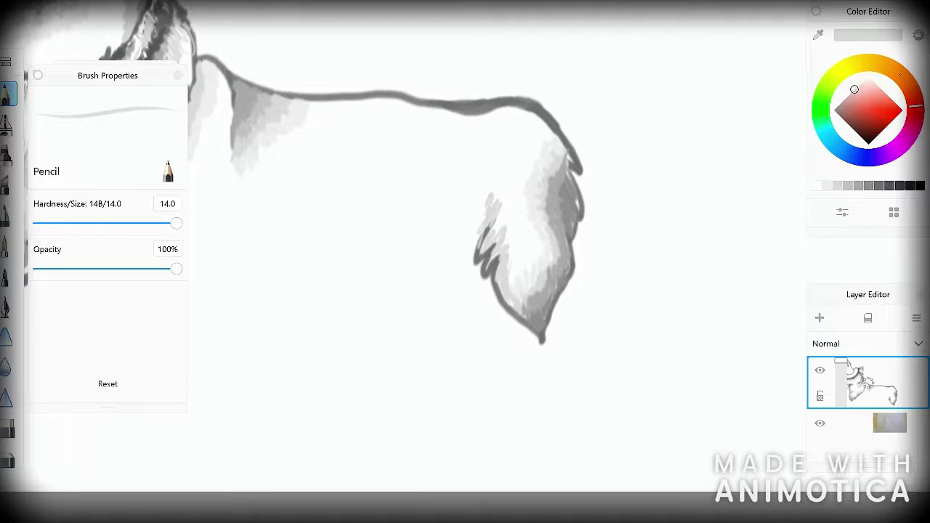
pyautogui.click(861, 82)
# Shade beneath the dip in the back line with light grey and fade it downward with very light grey
pyautogui.scroll(-5, 465, 218)
pyautogui.scroll(8, 465, 218)
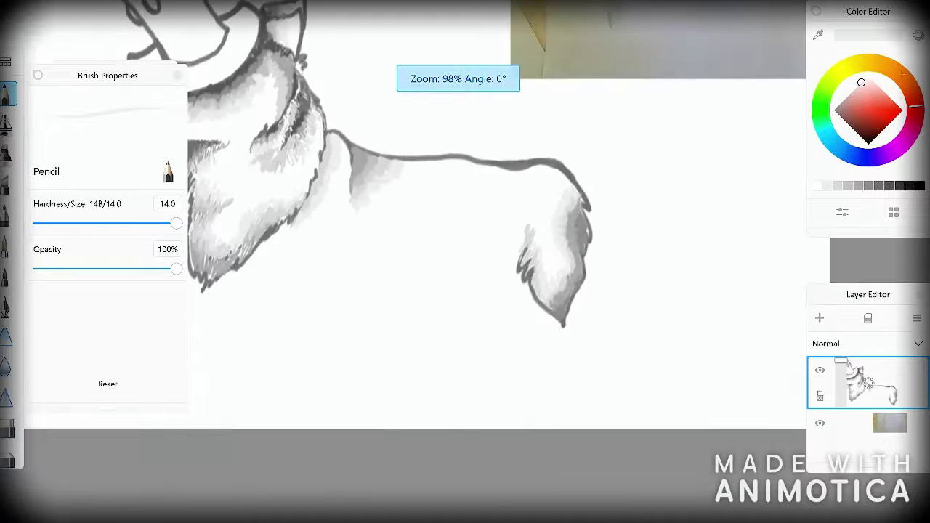
pyautogui.click(847, 96)
pyautogui.moveTo(465, 179)
pyautogui.mouseDown()
pyautogui.moveTo(546, 196)
pyautogui.moveTo(619, 183)
pyautogui.mouseUp()
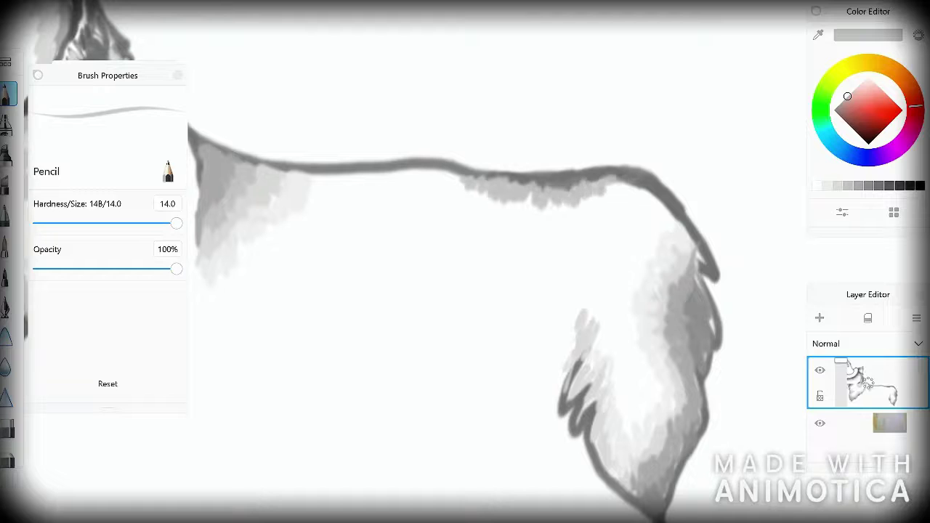
pyautogui.click(861, 82)
pyautogui.moveTo(457, 183); pyautogui.dragTo(512, 197)
# Fill the lower half of the nose with very dark grey and the upper half with light grey
pyautogui.scroll(-5, 465, 261)
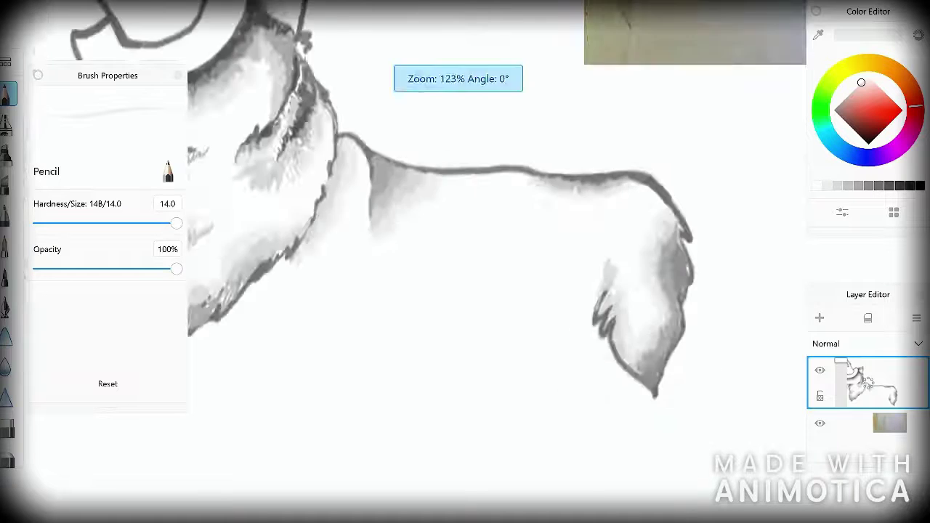
pyautogui.scroll(8, 464, 262)
pyautogui.click(839, 116)
pyautogui.moveTo(500, 145)
pyautogui.mouseDown()
pyautogui.moveTo(456, 247)
pyautogui.moveTo(425, 260)
pyautogui.mouseUp()
pyautogui.scroll(-5, 465, 261)
pyautogui.scroll(8, 465, 262)
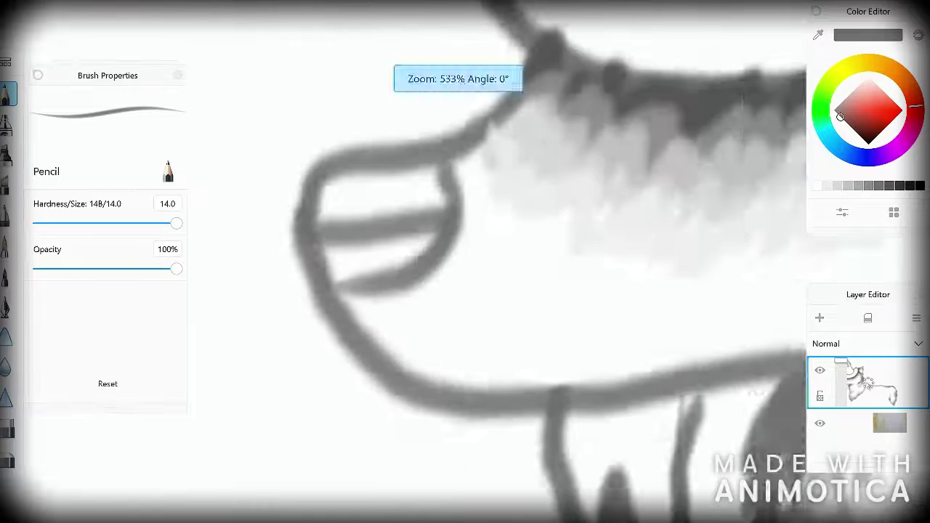
pyautogui.click(854, 131)
pyautogui.moveTo(325, 241)
pyautogui.mouseDown()
pyautogui.moveTo(353, 270)
pyautogui.moveTo(465, 233)
pyautogui.mouseUp()
pyautogui.moveTo(429, 269)
pyautogui.mouseDown()
pyautogui.moveTo(317, 309)
pyautogui.moveTo(301, 232)
pyautogui.mouseUp()
pyautogui.click(847, 96)
pyautogui.moveTo(348, 196)
pyautogui.mouseDown()
pyautogui.moveTo(457, 217)
pyautogui.moveTo(320, 211)
pyautogui.mouseUp()
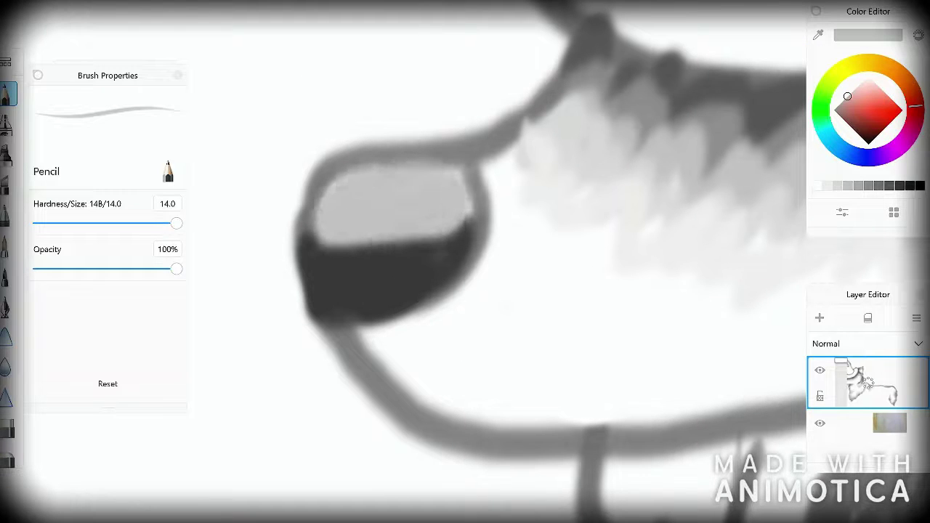
# Try a light vertical highlight across both halves of the nose and undo it
pyautogui.moveTo(393, 168)
pyautogui.mouseDown()
pyautogui.moveTo(363, 225)
pyautogui.moveTo(373, 305)
pyautogui.mouseUp()
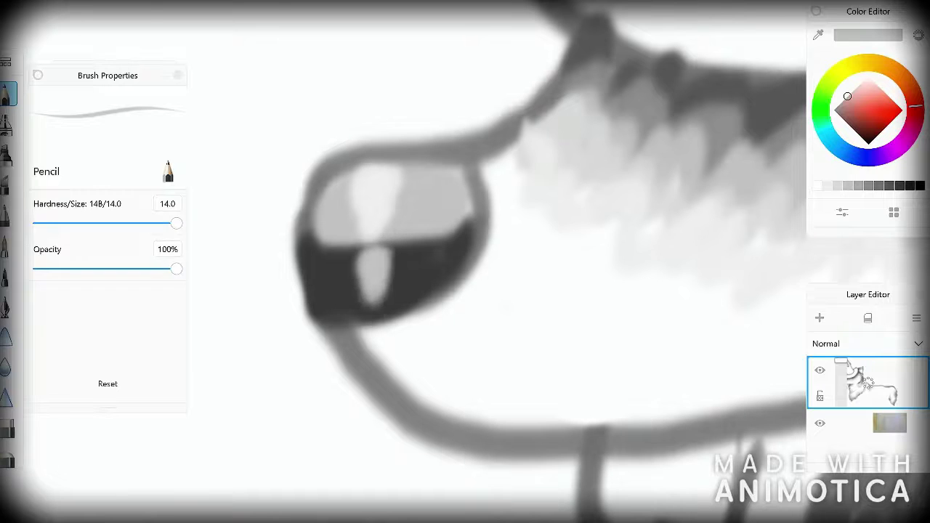
pyautogui.scroll(-5, 465, 261)
pyautogui.scroll(5, 464, 262)
pyautogui.scroll(-8, 465, 261)
pyautogui.scroll(-2, 581, 218)
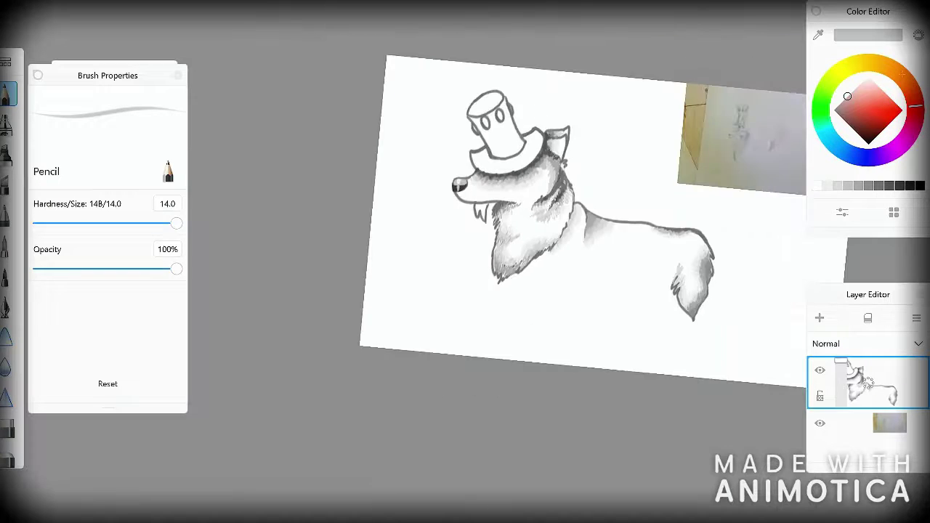
pyautogui.scroll(6, 465, 262)
pyautogui.scroll(-6, 465, 261)
pyautogui.hotkey('ctrl', 'z')
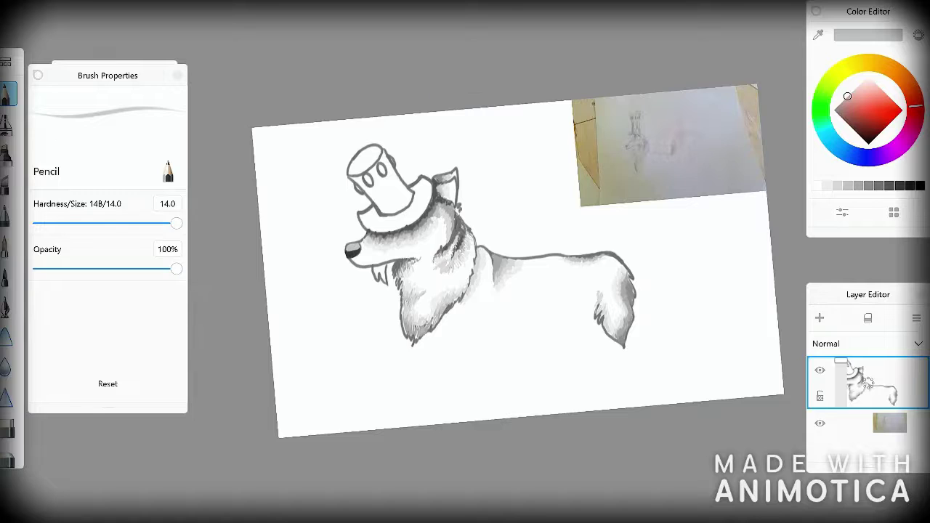
# Shade the root of the fur tuft beneath the jaw with dark grey and blend downward with light grey
pyautogui.scroll(10, 363, 254)
pyautogui.scroll(-5, 465, 261)
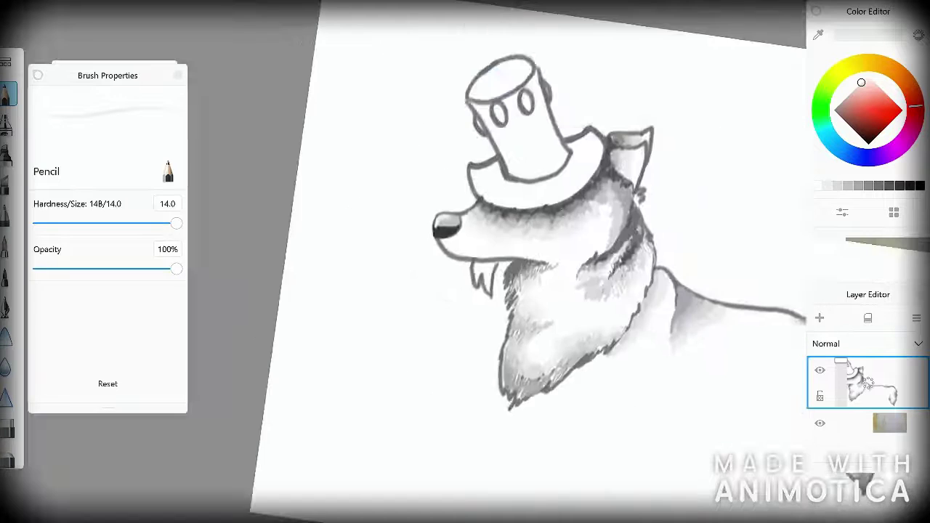
pyautogui.scroll(-3, 465, 262)
pyautogui.scroll(10, 465, 261)
pyautogui.moveTo(334, 211); pyautogui.dragTo(363, 283)
pyautogui.moveTo(363, 211); pyautogui.dragTo(436, 269)
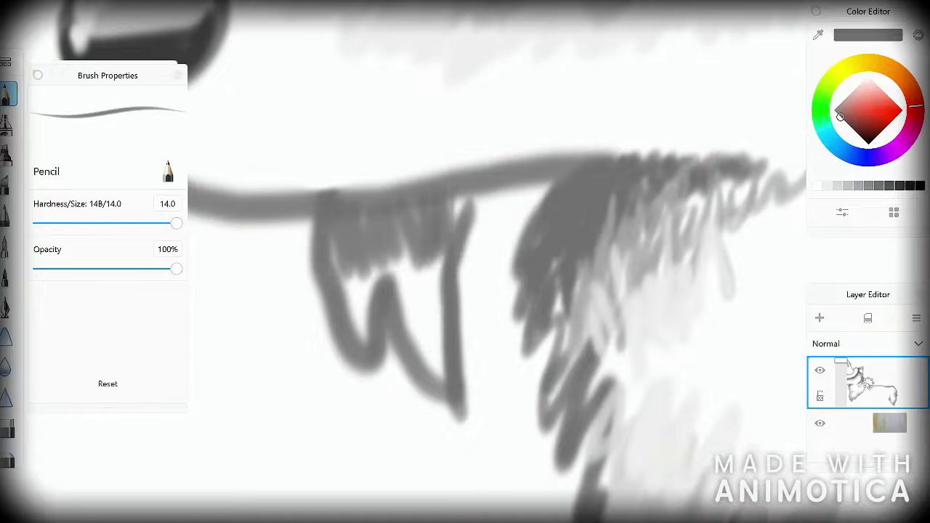
pyautogui.moveTo(452, 196); pyautogui.dragTo(465, 254)
pyautogui.click(847, 96)
pyautogui.moveTo(429, 225)
pyautogui.mouseDown()
pyautogui.moveTo(443, 305)
pyautogui.moveTo(370, 320)
pyautogui.mouseUp()
pyautogui.moveTo(337, 228); pyautogui.dragTo(359, 302)
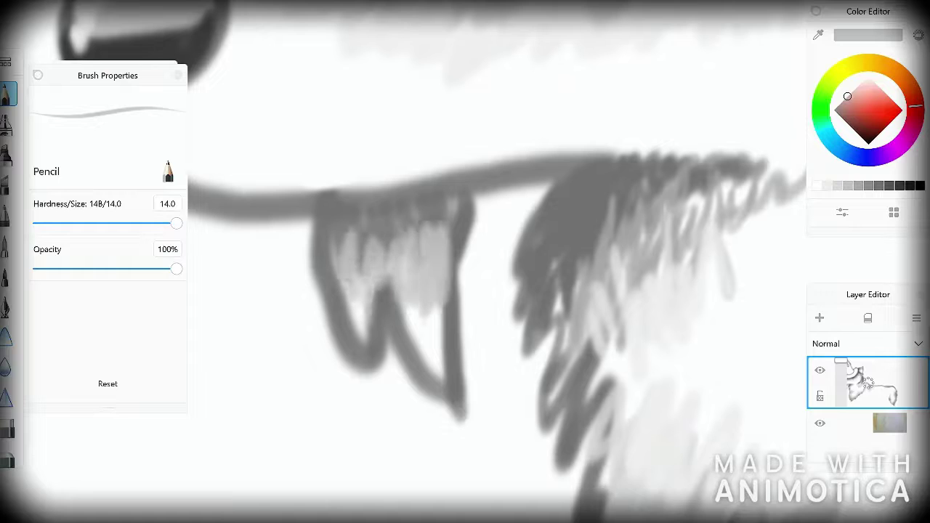
# Blend the jaw tuft toward its tips with more grey strokes and darken the jaw line where it attaches
pyautogui.moveTo(378, 244); pyautogui.dragTo(377, 290)
pyautogui.click(842, 93)
pyautogui.moveTo(429, 272); pyautogui.dragTo(359, 323)
pyautogui.click(860, 138)
pyautogui.moveTo(330, 204)
pyautogui.mouseDown()
pyautogui.moveTo(381, 197)
pyautogui.moveTo(300, 211)
pyautogui.moveTo(359, 202)
pyautogui.moveTo(291, 221)
pyautogui.mouseUp()
pyautogui.click(839, 117)
pyautogui.moveTo(407, 218); pyautogui.dragTo(436, 276)
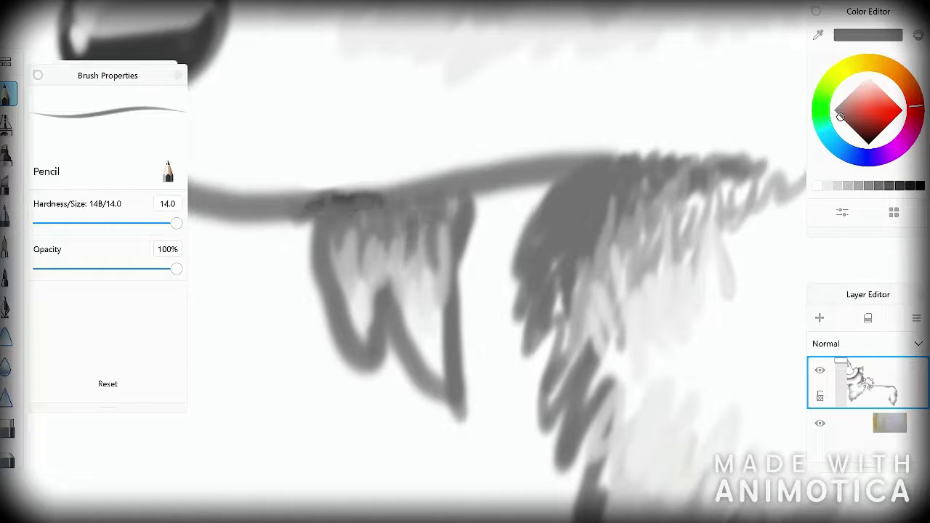
pyautogui.moveTo(436, 341); pyautogui.dragTo(428, 392)
# Erase the fur tuft beneath the jaw with the Hard Eraser at size 25.7
pyautogui.scroll(-5, 464, 262)
pyautogui.moveTo(440, 305)
pyautogui.mouseDown()
pyautogui.moveTo(435, 367)
pyautogui.moveTo(458, 327)
pyautogui.moveTo(418, 287)
pyautogui.moveTo(476, 257)
pyautogui.mouseUp()
pyautogui.scroll(-3, 465, 262)
pyautogui.scroll(10, 465, 262)
pyautogui.click(7, 429)
pyautogui.scroll(-5, 465, 262)
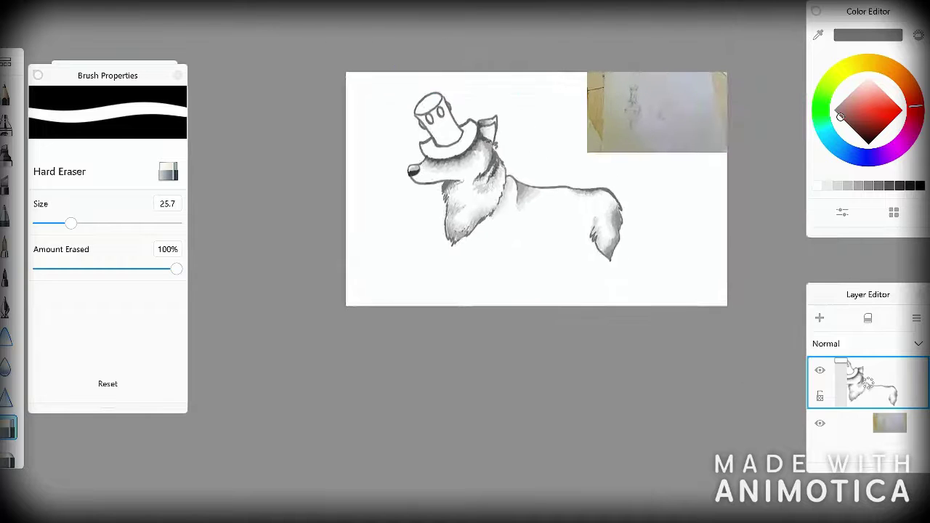
pyautogui.scroll(5, 465, 262)
pyautogui.scroll(-4, 465, 262)
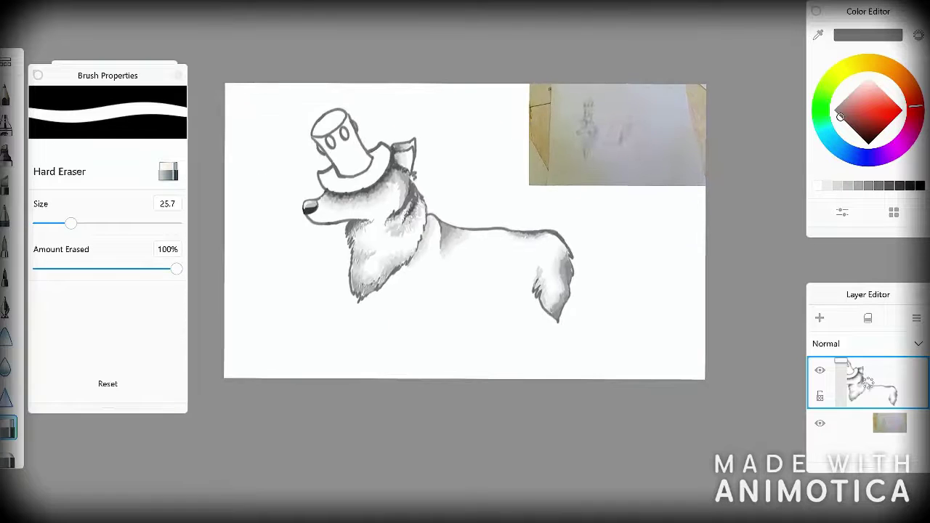
# Thicken the lower inner edges of the ovals on the top hat with dark grey pencil strokes
pyautogui.scroll(10, 464, 261)
pyautogui.scroll(5, 465, 261)
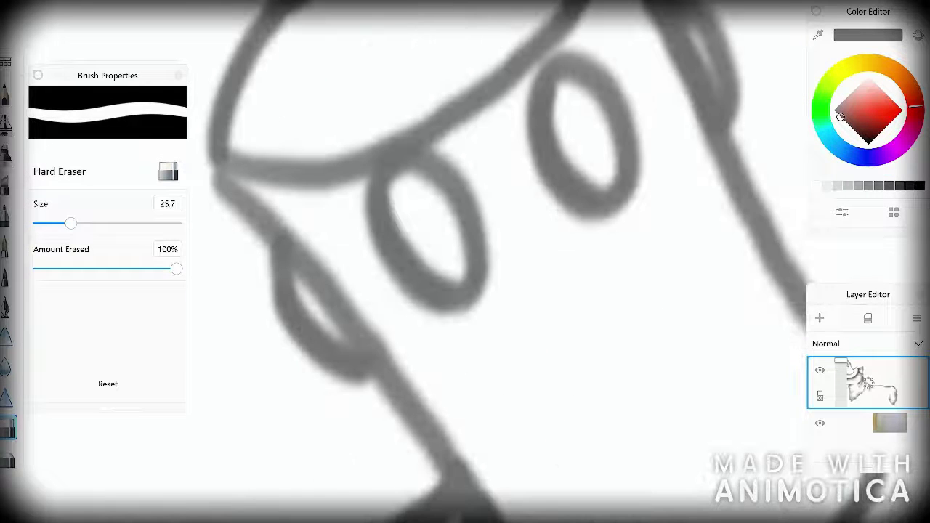
pyautogui.click(7, 93)
pyautogui.moveTo(419, 251)
pyautogui.mouseDown()
pyautogui.moveTo(439, 280)
pyautogui.moveTo(457, 222)
pyautogui.mouseUp()
pyautogui.moveTo(323, 319); pyautogui.dragTo(352, 346)
pyautogui.moveTo(560, 181); pyautogui.dragTo(618, 123)
# Add medium grey shading inside the lower parts of the top hat's ovals
pyautogui.click(839, 103)
pyautogui.moveTo(411, 270)
pyautogui.mouseDown()
pyautogui.moveTo(422, 240)
pyautogui.moveTo(456, 218)
pyautogui.mouseUp()
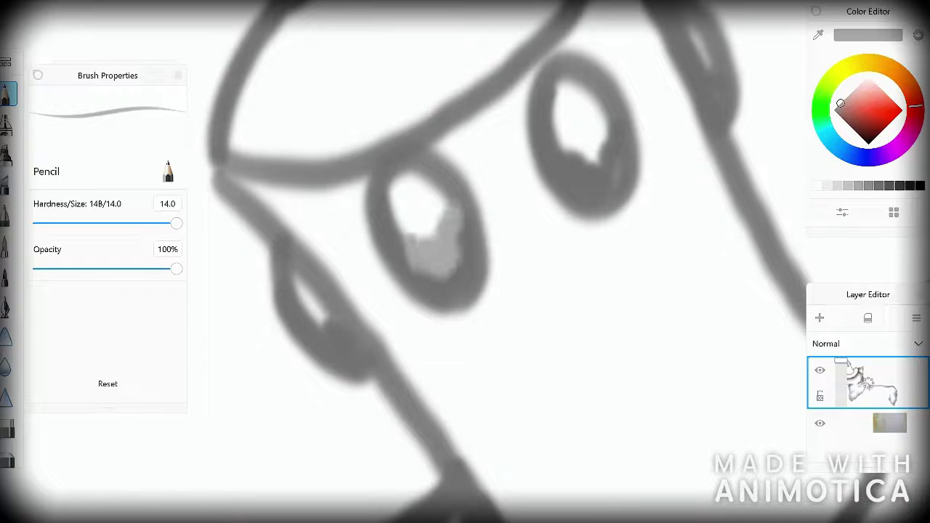
pyautogui.moveTo(558, 174)
pyautogui.mouseDown()
pyautogui.moveTo(596, 145)
pyautogui.moveTo(621, 175)
pyautogui.mouseUp()
pyautogui.moveTo(702, 66); pyautogui.dragTo(716, 89)
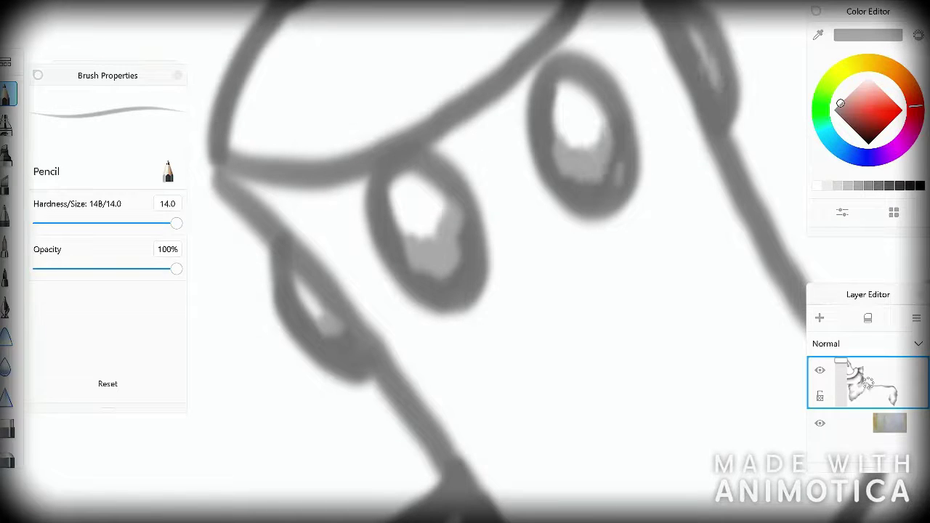
# Blend the shading inside the top hat's ovals upward with two progressively lighter greys
pyautogui.click(847, 96)
pyautogui.moveTo(417, 251); pyautogui.dragTo(440, 211)
pyautogui.moveTo(563, 154); pyautogui.dragTo(599, 109)
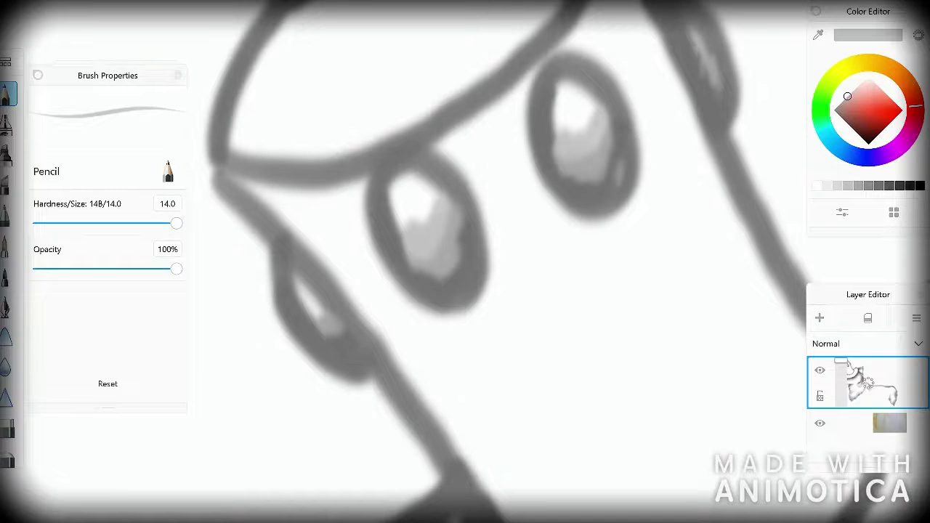
pyautogui.click(861, 82)
pyautogui.moveTo(407, 247)
pyautogui.mouseDown()
pyautogui.moveTo(414, 211)
pyautogui.moveTo(439, 192)
pyautogui.mouseUp()
pyautogui.moveTo(563, 138); pyautogui.dragTo(599, 113)
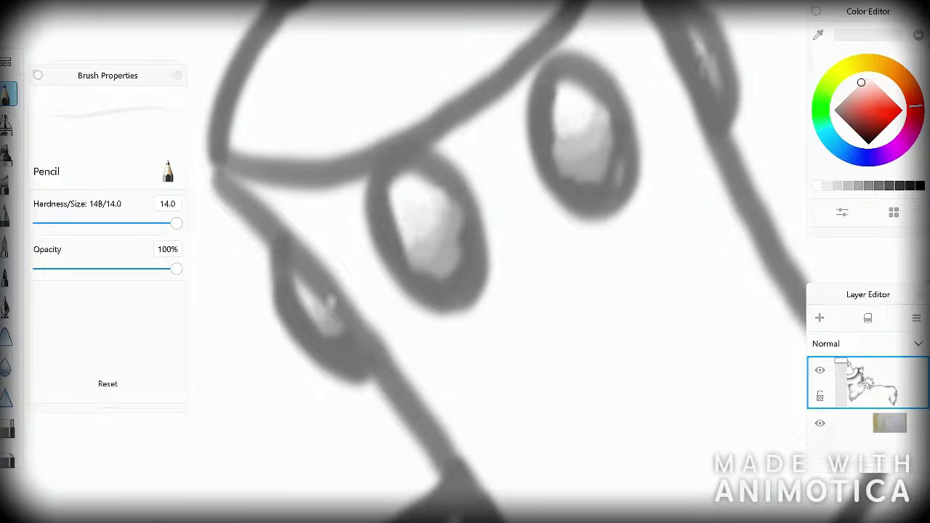
# Deepen the shading inside the top hat's ovals with dark grey pencil strokes, softened by medium grey along their inner edges
pyautogui.click(839, 116)
pyautogui.moveTo(392, 211)
pyautogui.mouseDown()
pyautogui.moveTo(429, 272)
pyautogui.moveTo(461, 279)
pyautogui.mouseUp()
pyautogui.moveTo(555, 146); pyautogui.dragTo(610, 182)
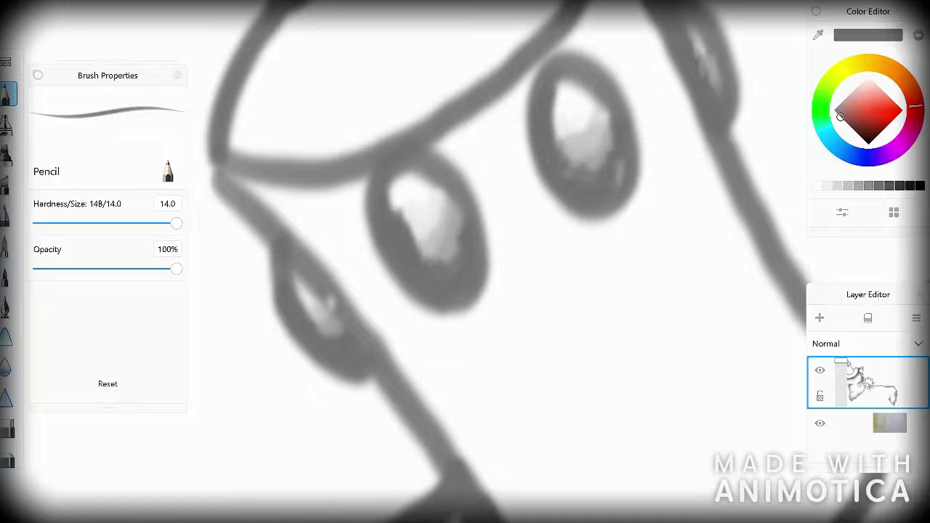
pyautogui.moveTo(319, 296); pyautogui.dragTo(341, 331)
pyautogui.click(833, 110)
pyautogui.moveTo(391, 204)
pyautogui.mouseDown()
pyautogui.moveTo(406, 229)
pyautogui.moveTo(451, 258)
pyautogui.mouseUp()
pyautogui.moveTo(563, 138); pyautogui.dragTo(595, 163)
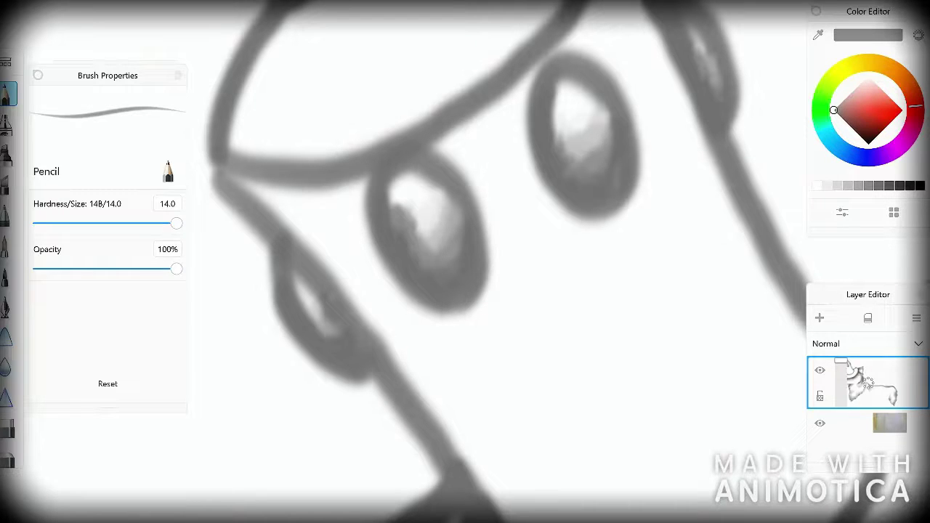
# Add small white pencil highlights inside the three ovals on the front and near side of the top hat
pyautogui.click(868, 75)
pyautogui.moveTo(421, 217)
pyautogui.mouseDown()
pyautogui.moveTo(396, 236)
pyautogui.moveTo(422, 273)
pyautogui.mouseUp()
pyautogui.click(438, 244)
pyautogui.moveTo(305, 302); pyautogui.dragTo(312, 323)
pyautogui.moveTo(568, 127); pyautogui.dragTo(597, 165)
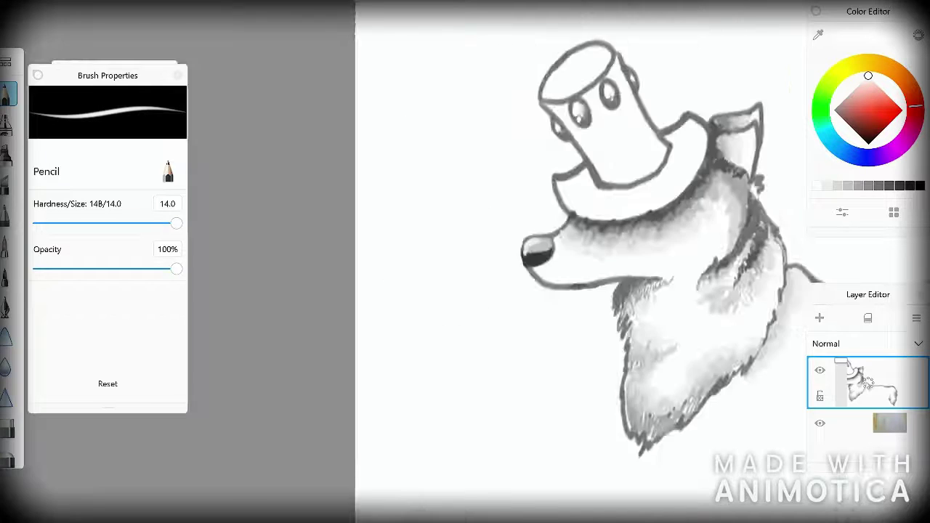
pyautogui.scroll(-5, 494, 262)
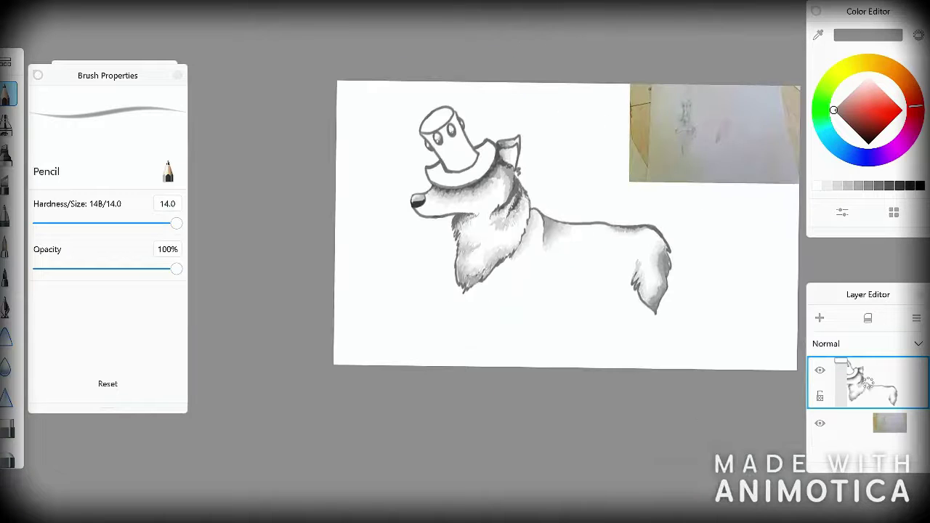
# Rework the fur tuft at the base of the ear with medium grey and very light grey pencil strokes
pyautogui.scroll(10, 501, 218)
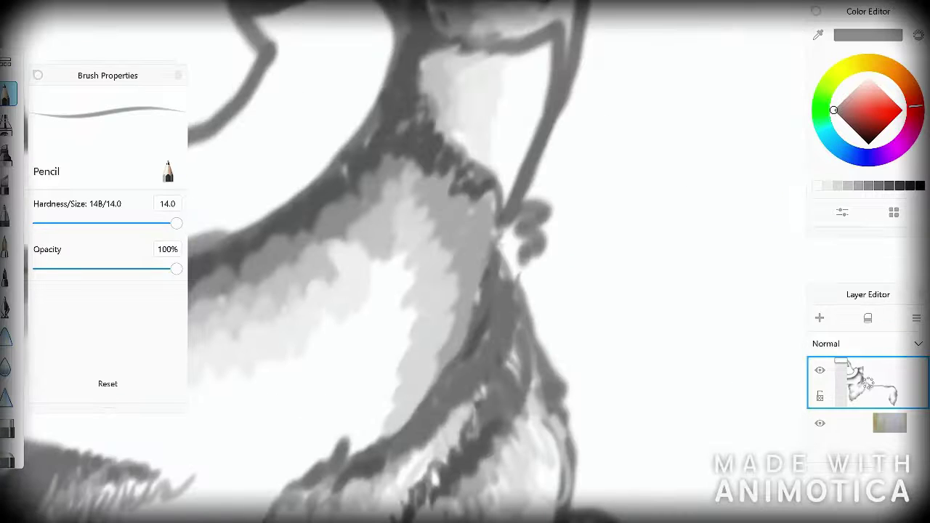
pyautogui.moveTo(488, 196)
pyautogui.mouseDown()
pyautogui.moveTo(497, 241)
pyautogui.moveTo(527, 282)
pyautogui.mouseUp()
pyautogui.click(861, 83)
pyautogui.scroll(-8, 501, 261)
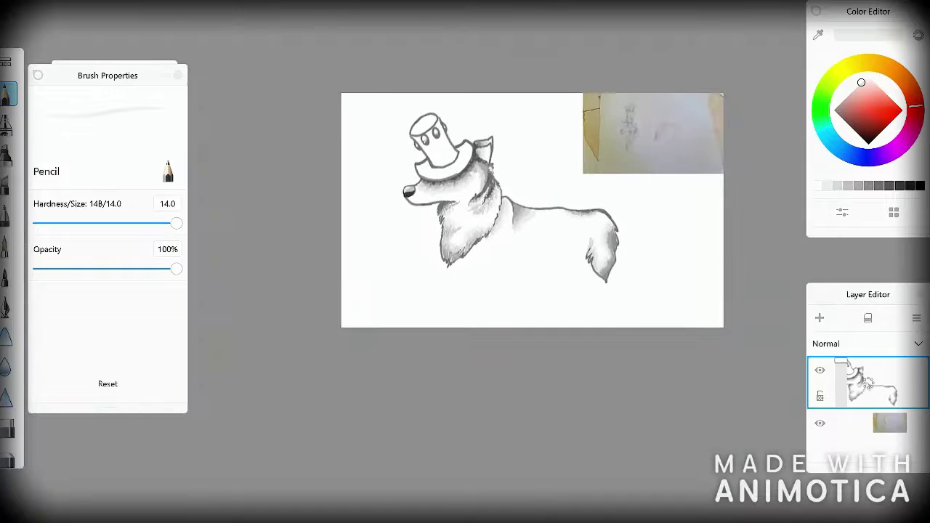
# Fill the snout-side edge of the hat's crown with dark grey tapering stripes and darken the area around the side oval
pyautogui.scroll(8, 653, 138)
pyautogui.scroll(-5, 465, 262)
pyautogui.scroll(10, 395, 197)
pyautogui.click(840, 117)
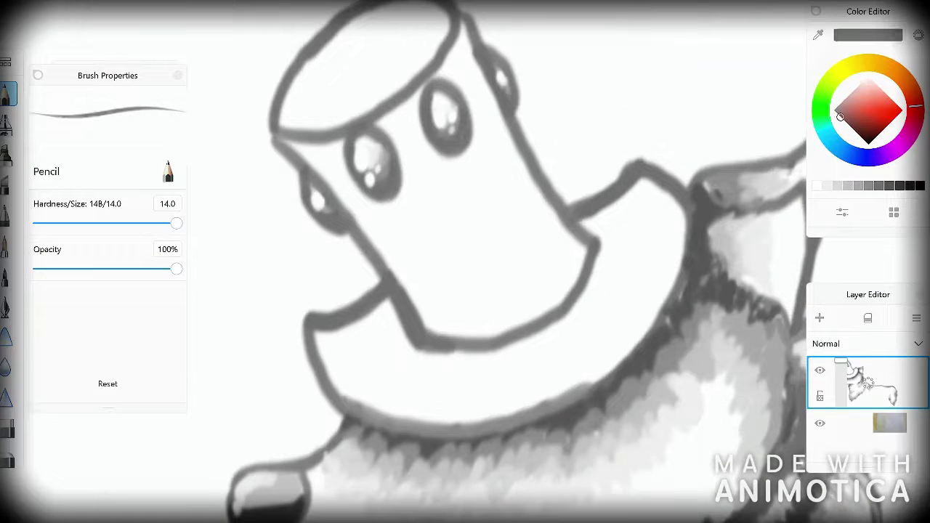
pyautogui.moveTo(385, 250); pyautogui.dragTo(436, 334)
pyautogui.moveTo(407, 225); pyautogui.dragTo(443, 334)
pyautogui.moveTo(406, 193); pyautogui.dragTo(414, 290)
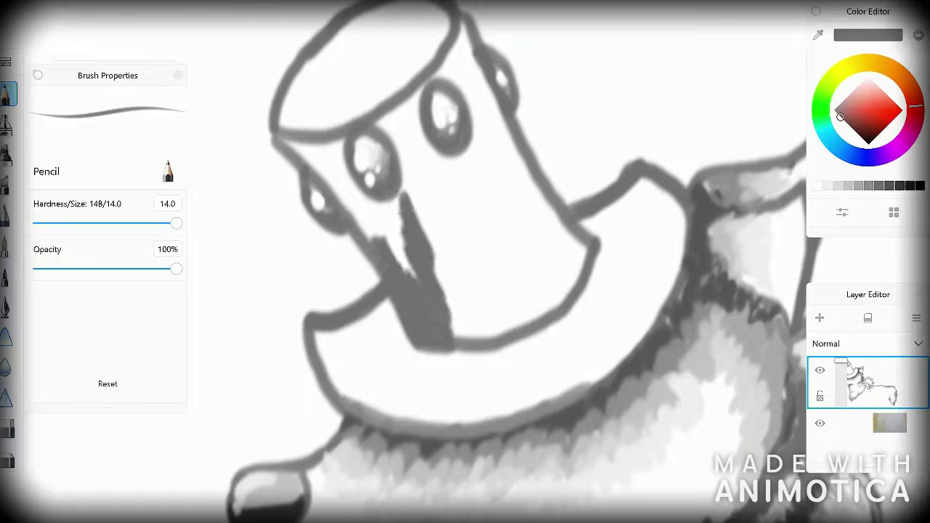
pyautogui.moveTo(363, 225); pyautogui.dragTo(385, 254)
pyautogui.moveTo(291, 138)
pyautogui.mouseDown()
pyautogui.moveTo(338, 204)
pyautogui.moveTo(346, 139)
pyautogui.mouseUp()
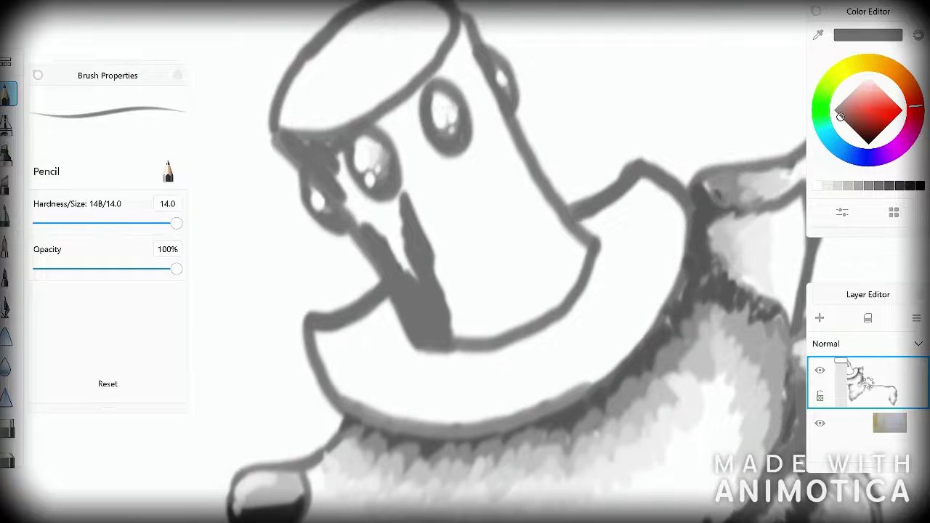
# Draw a dark grey tapering stripe up the middle of the crown and short dark strokes between the two front ovals
pyautogui.moveTo(456, 247)
pyautogui.mouseDown()
pyautogui.moveTo(494, 340)
pyautogui.moveTo(517, 341)
pyautogui.moveTo(464, 210)
pyautogui.mouseUp()
pyautogui.moveTo(446, 177); pyautogui.dragTo(472, 269)
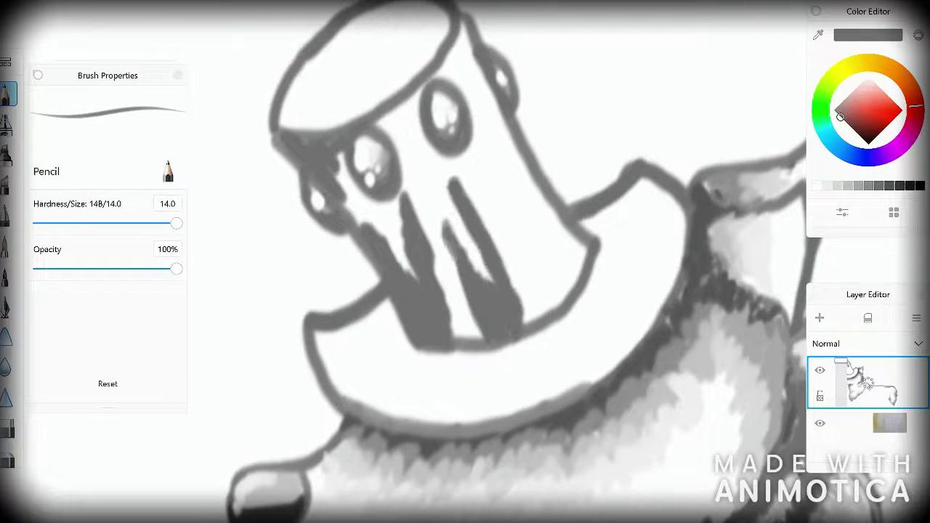
pyautogui.moveTo(440, 203); pyautogui.dragTo(472, 272)
pyautogui.moveTo(468, 245); pyautogui.dragTo(493, 283)
pyautogui.moveTo(403, 103); pyautogui.dragTo(414, 164)
pyautogui.moveTo(425, 97); pyautogui.dragTo(421, 156)
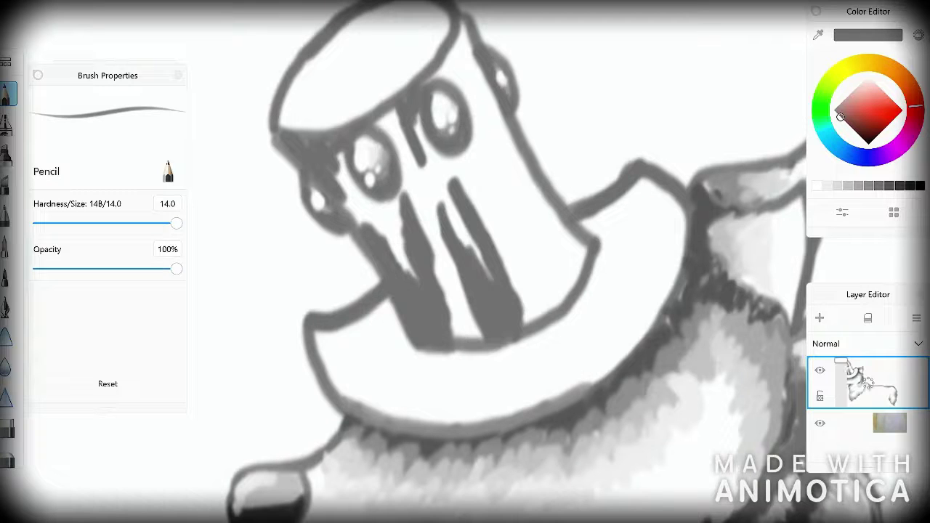
# Paint dark grey tapering stripes up the ear-side part of the crown and along its outer edge to the rim
pyautogui.moveTo(566, 247)
pyautogui.mouseDown()
pyautogui.moveTo(533, 305)
pyautogui.moveTo(496, 192)
pyautogui.mouseUp()
pyautogui.moveTo(523, 222); pyautogui.dragTo(469, 153)
pyautogui.moveTo(573, 272)
pyautogui.mouseDown()
pyautogui.moveTo(516, 211)
pyautogui.moveTo(543, 200)
pyautogui.mouseUp()
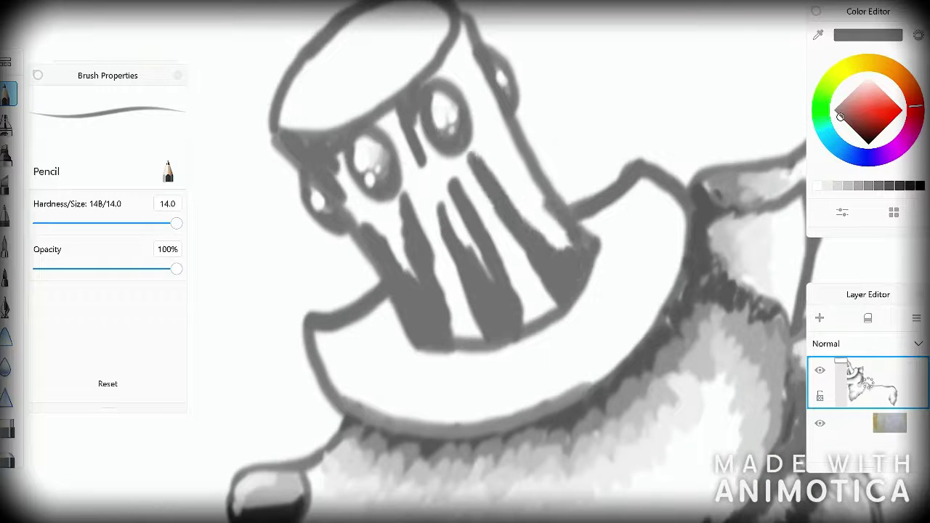
pyautogui.moveTo(566, 247)
pyautogui.mouseDown()
pyautogui.moveTo(462, 33)
pyautogui.moveTo(439, 79)
pyautogui.moveTo(465, 15)
pyautogui.mouseUp()
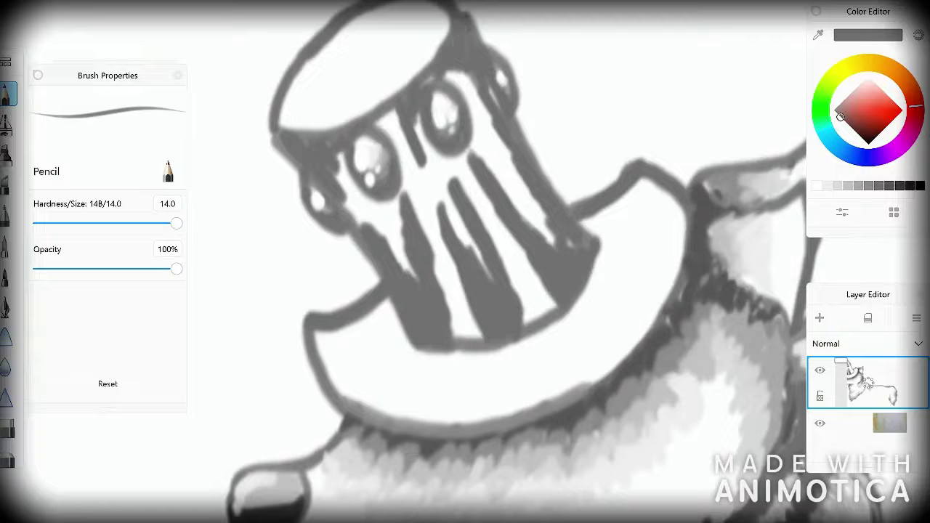
# Shade the upper parts of the crown's dark stripes and the areas beside the ovals with medium grey pencil
pyautogui.click(840, 103)
pyautogui.moveTo(570, 251); pyautogui.dragTo(470, 148)
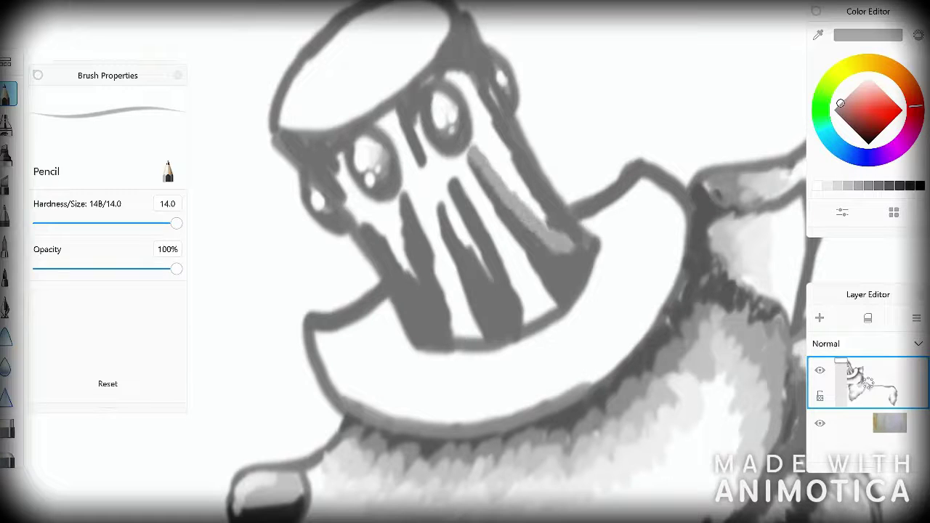
pyautogui.moveTo(444, 71); pyautogui.dragTo(498, 139)
pyautogui.moveTo(427, 109); pyautogui.dragTo(413, 159)
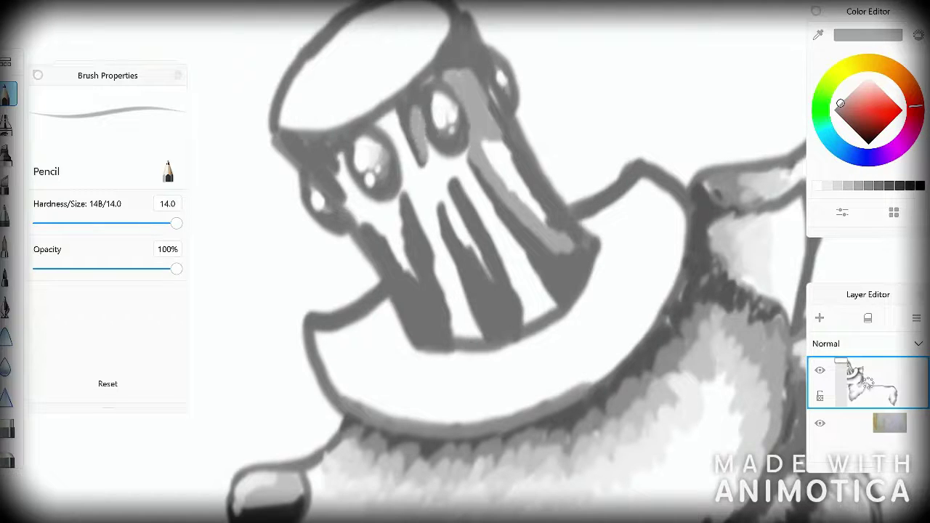
pyautogui.moveTo(443, 193)
pyautogui.mouseDown()
pyautogui.moveTo(483, 280)
pyautogui.moveTo(465, 225)
pyautogui.mouseUp()
pyautogui.moveTo(363, 212)
pyautogui.mouseDown()
pyautogui.moveTo(414, 280)
pyautogui.moveTo(392, 228)
pyautogui.mouseUp()
pyautogui.moveTo(338, 154); pyautogui.dragTo(350, 204)
# Add light grey pencil shading across the middle of the crown's dark stripes, just below the ovals
pyautogui.moveTo(840, 104); pyautogui.dragTo(854, 89)
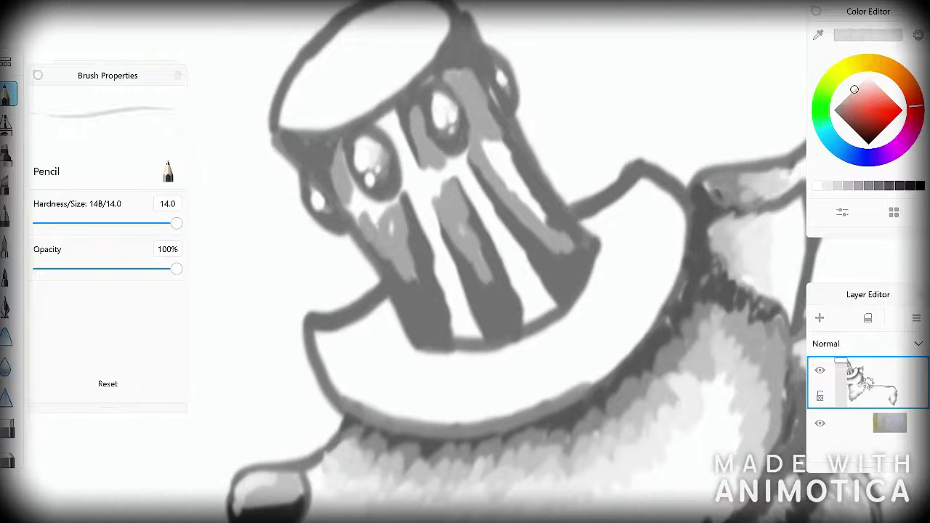
pyautogui.moveTo(353, 202); pyautogui.dragTo(391, 239)
pyautogui.moveTo(401, 201); pyautogui.dragTo(341, 185)
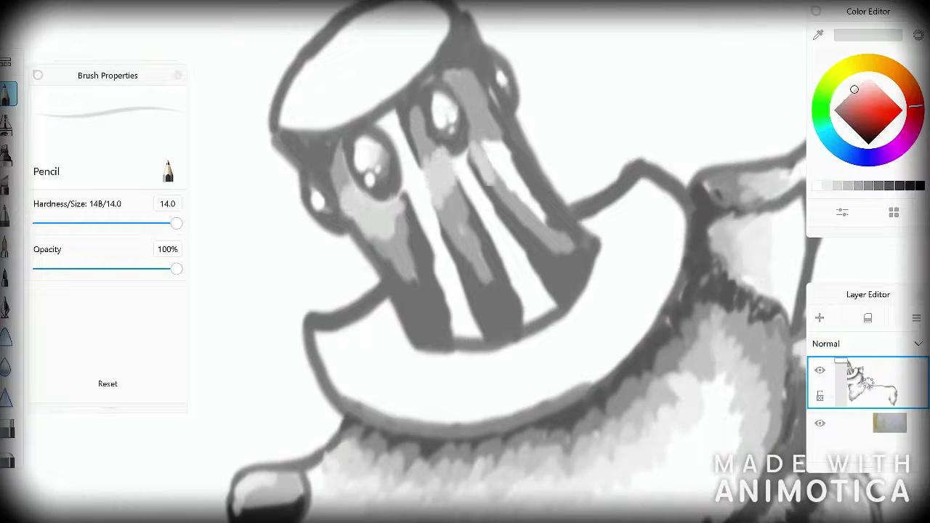
pyautogui.scroll(-5, 465, 262)
pyautogui.scroll(-2, 465, 262)
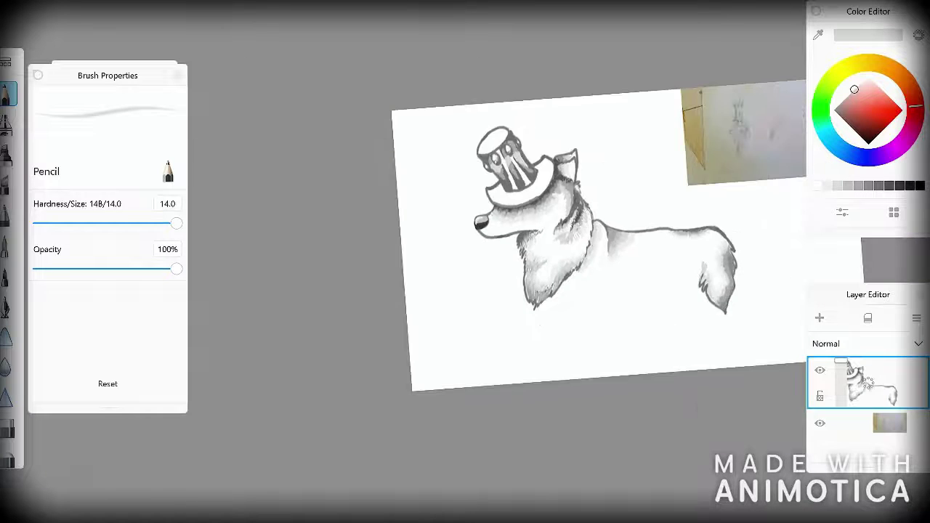
# Clean up and widen the gaps between the crown's dark stripes with long white pencil strokes
pyautogui.scroll(8, 465, 261)
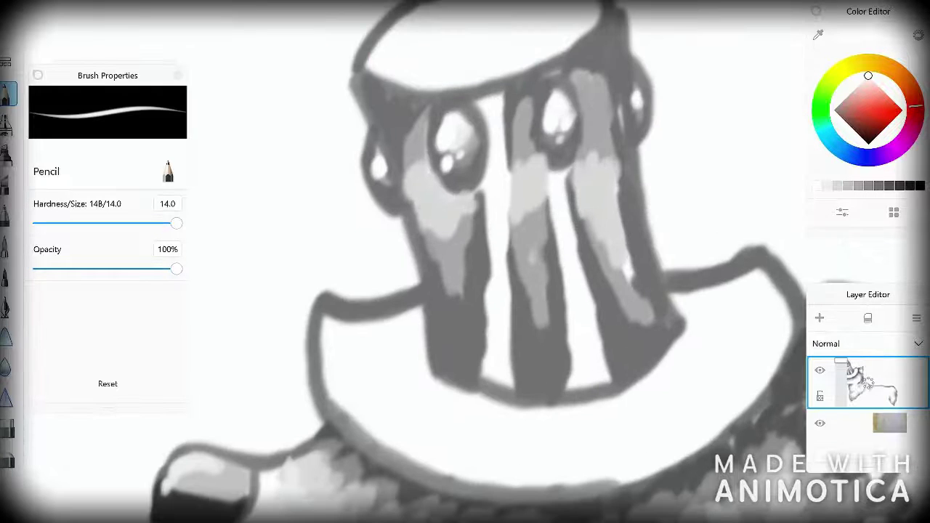
pyautogui.moveTo(484, 358); pyautogui.dragTo(482, 188)
pyautogui.moveTo(508, 385); pyautogui.dragTo(510, 221)
pyautogui.moveTo(505, 174); pyautogui.dragTo(506, 99)
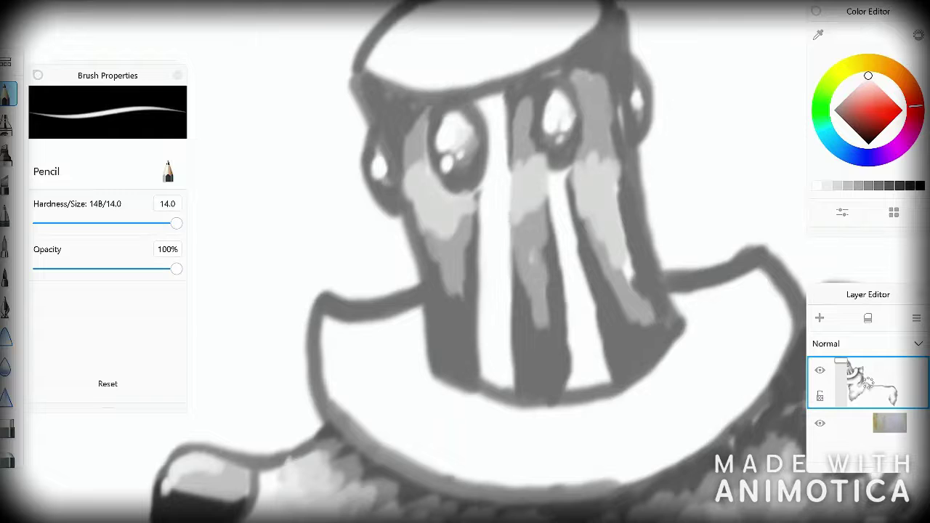
pyautogui.moveTo(565, 393); pyautogui.dragTo(556, 241)
# Examine the striped top hat against the rest of the drawing
pyautogui.scroll(-5, 465, 261)
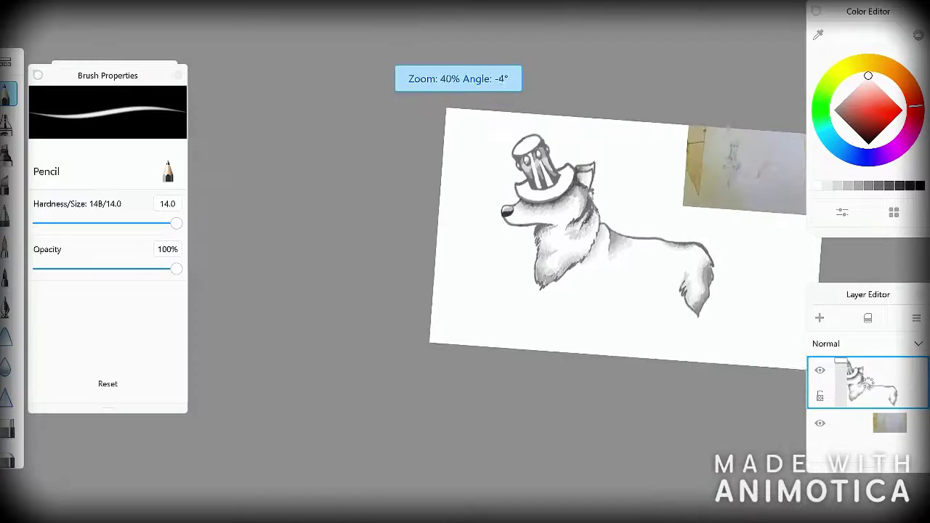
pyautogui.scroll(3, 465, 261)
pyautogui.scroll(-3, 464, 261)
pyautogui.scroll(5, 465, 261)
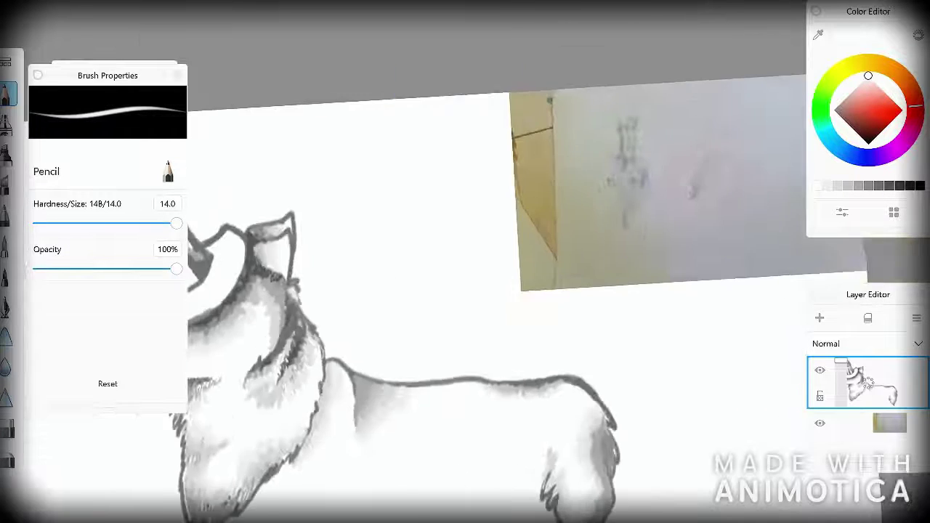
pyautogui.scroll(-6, 465, 262)
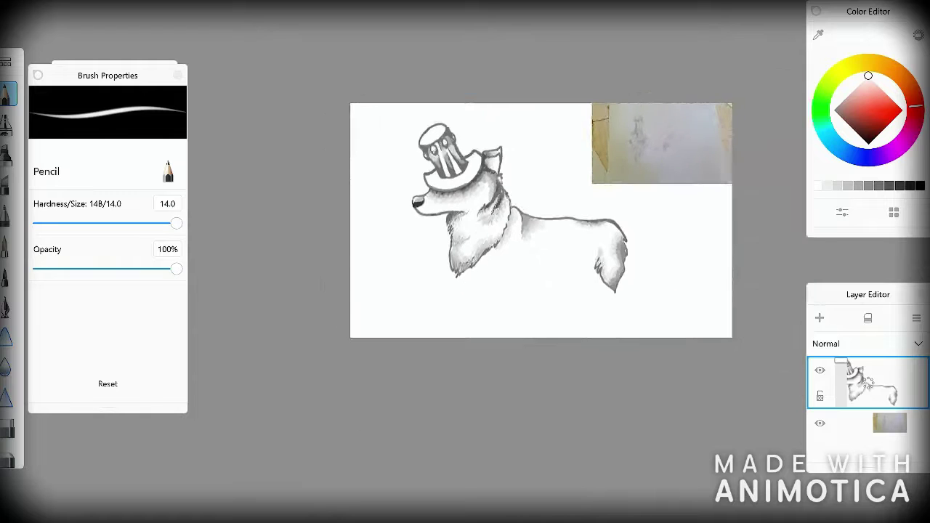
pyautogui.scroll(4, 465, 261)
pyautogui.scroll(-4, 465, 261)
pyautogui.scroll(10, 387, 191)
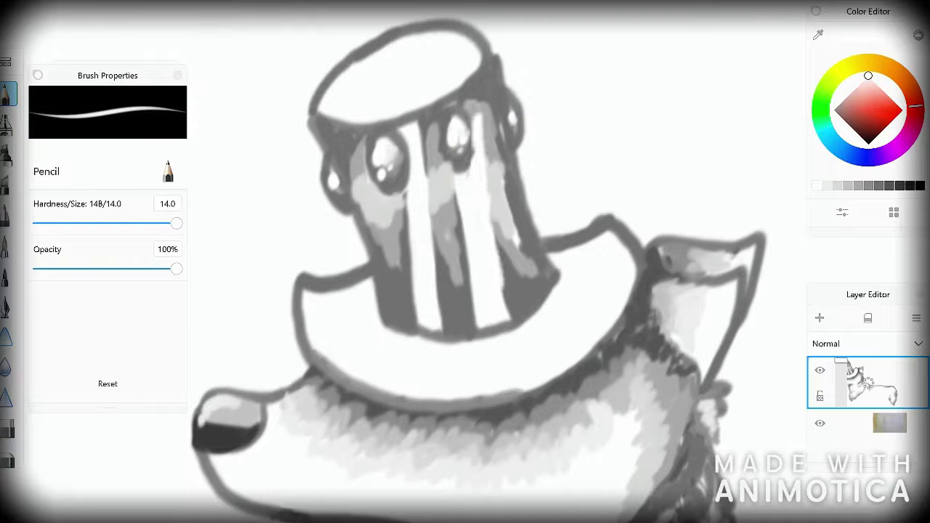
pyautogui.scroll(-10, 464, 262)
pyautogui.scroll(8, 477, 145)
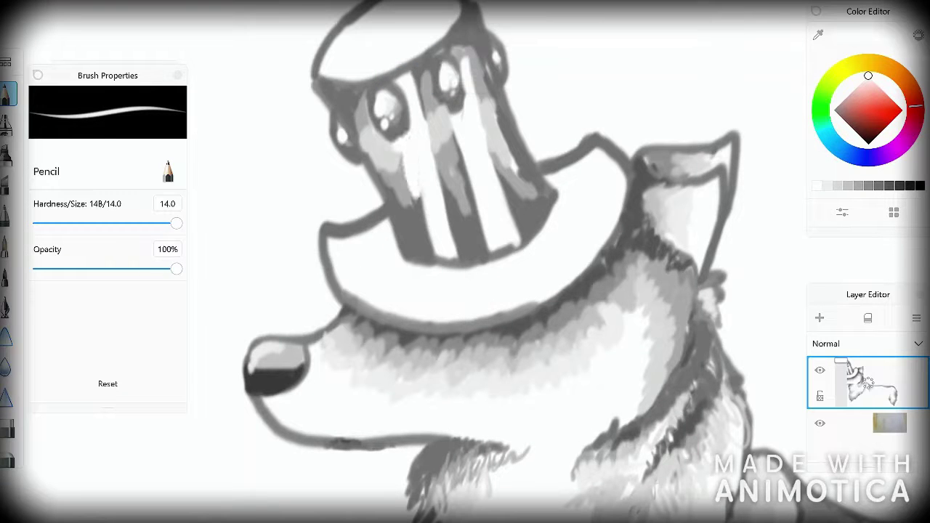
pyautogui.scroll(-10, 465, 262)
pyautogui.scroll(10, 465, 262)
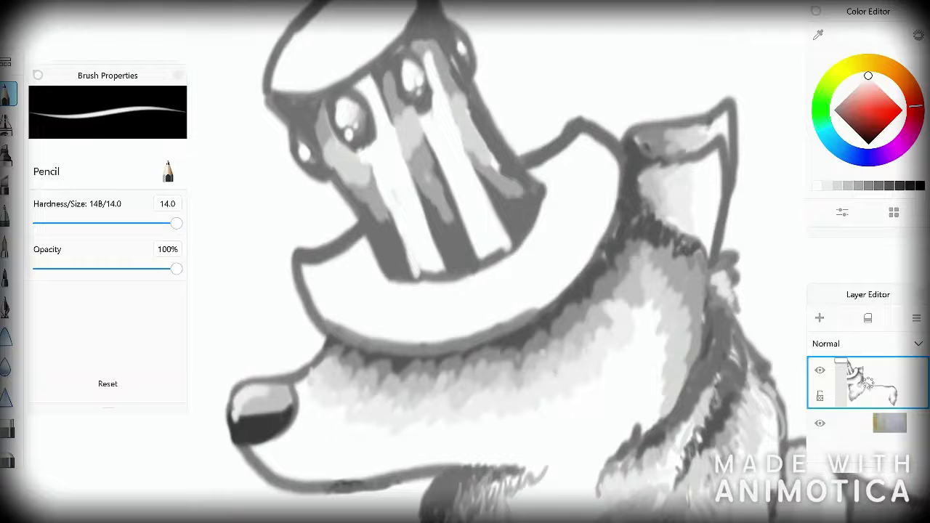
# Add a medium grey pencil edge along the lower part of the white stripe nearer the snout
pyautogui.click(840, 103)
pyautogui.moveTo(436, 248); pyautogui.dragTo(438, 268)
pyautogui.scroll(-10, 465, 261)
pyautogui.scroll(12, 464, 262)
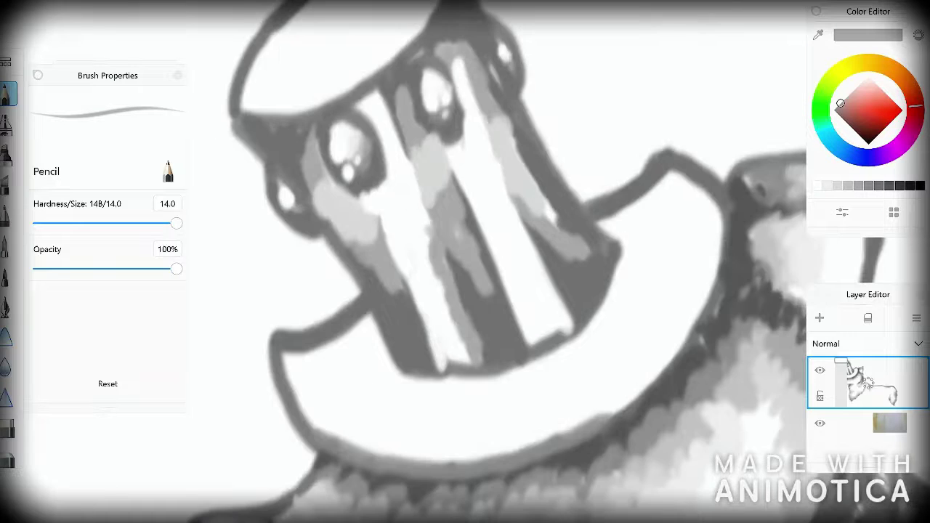
pyautogui.scroll(-10, 464, 261)
pyautogui.scroll(8, 465, 262)
# Shade the lower ends of the crown's two white stripes with dark grey, followed by medium grey just above
pyautogui.click(840, 116)
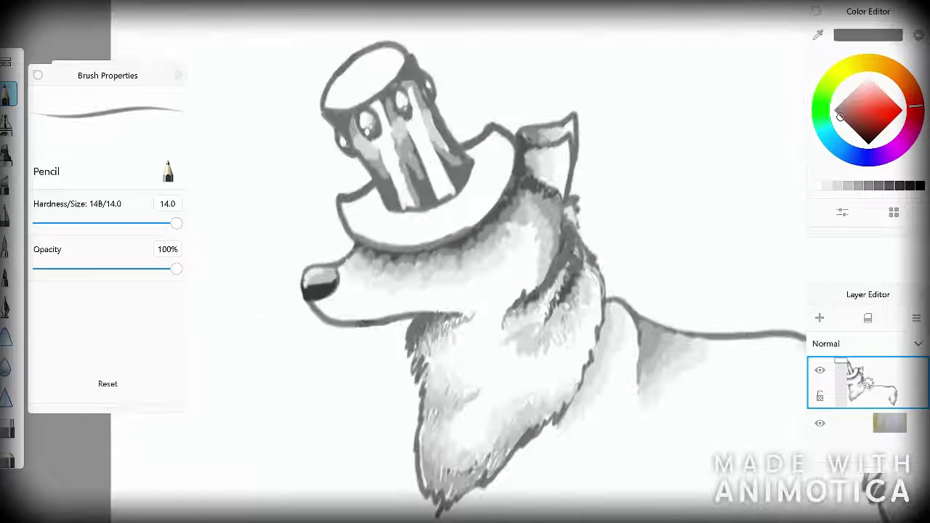
pyautogui.scroll(8, 464, 261)
pyautogui.moveTo(428, 254); pyautogui.dragTo(501, 207)
pyautogui.moveTo(559, 247)
pyautogui.mouseDown()
pyautogui.moveTo(631, 174)
pyautogui.moveTo(619, 162)
pyautogui.mouseUp()
pyautogui.click(840, 103)
pyautogui.moveTo(552, 207); pyautogui.dragTo(611, 127)
pyautogui.moveTo(425, 218)
pyautogui.mouseDown()
pyautogui.moveTo(444, 159)
pyautogui.moveTo(483, 218)
pyautogui.mouseUp()
# Blend the shading in the crown's white stripes upward with light grey and very light grey pencil strokes
pyautogui.click(854, 88)
pyautogui.moveTo(432, 185); pyautogui.dragTo(410, 109)
pyautogui.moveTo(453, 87); pyautogui.dragTo(454, 157)
pyautogui.moveTo(545, 170)
pyautogui.mouseDown()
pyautogui.moveTo(555, 102)
pyautogui.moveTo(607, 91)
pyautogui.mouseUp()
pyautogui.click(860, 82)
pyautogui.moveTo(403, 135); pyautogui.dragTo(399, 65)
pyautogui.moveTo(545, 116); pyautogui.dragTo(552, 51)
pyautogui.scroll(-8, 464, 262)
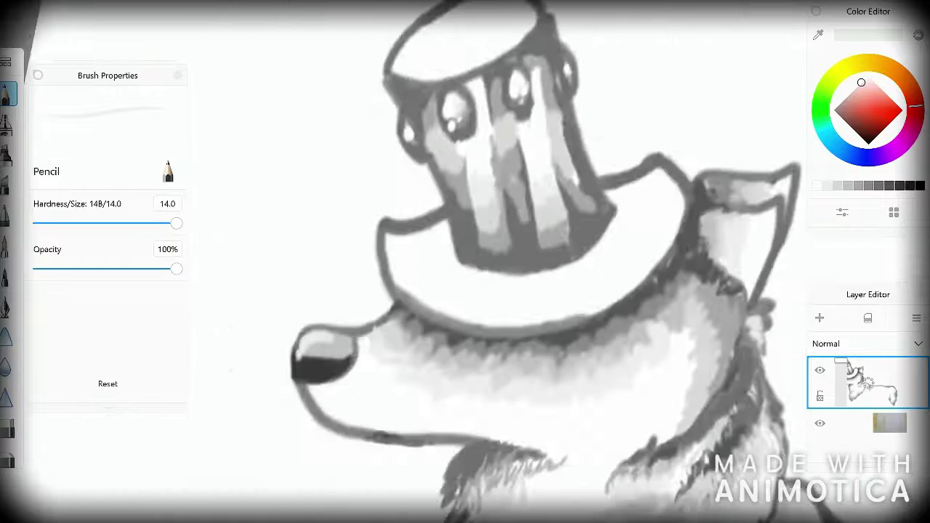
# Shade the upper ends of the crown's white stripes with medium grey, then light grey below it
pyautogui.scroll(8, 540, 83)
pyautogui.click(840, 103)
pyautogui.moveTo(470, 116)
pyautogui.mouseDown()
pyautogui.moveTo(480, 204)
pyautogui.moveTo(436, 239)
pyautogui.mouseUp()
pyautogui.moveTo(559, 181); pyautogui.dragTo(584, 65)
pyautogui.click(854, 88)
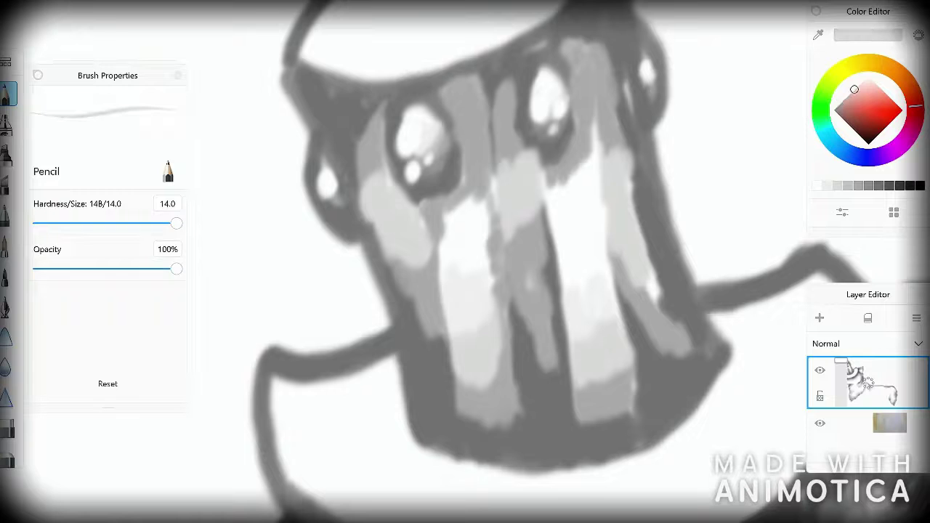
pyautogui.moveTo(443, 247); pyautogui.dragTo(465, 181)
pyautogui.moveTo(588, 192); pyautogui.dragTo(581, 116)
pyautogui.scroll(-8, 465, 261)
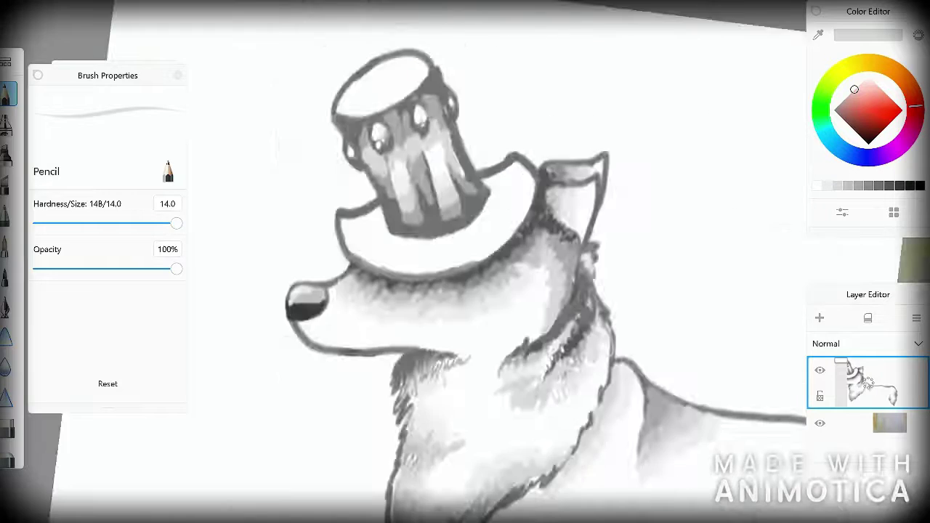
# Blend the upper shading of the white stripes downward with very light grey pencil strokes
pyautogui.scroll(8, 465, 261)
pyautogui.click(861, 82)
pyautogui.moveTo(509, 273)
pyautogui.mouseDown()
pyautogui.moveTo(516, 200)
pyautogui.moveTo(483, 134)
pyautogui.mouseUp()
pyautogui.moveTo(417, 341); pyautogui.dragTo(378, 199)
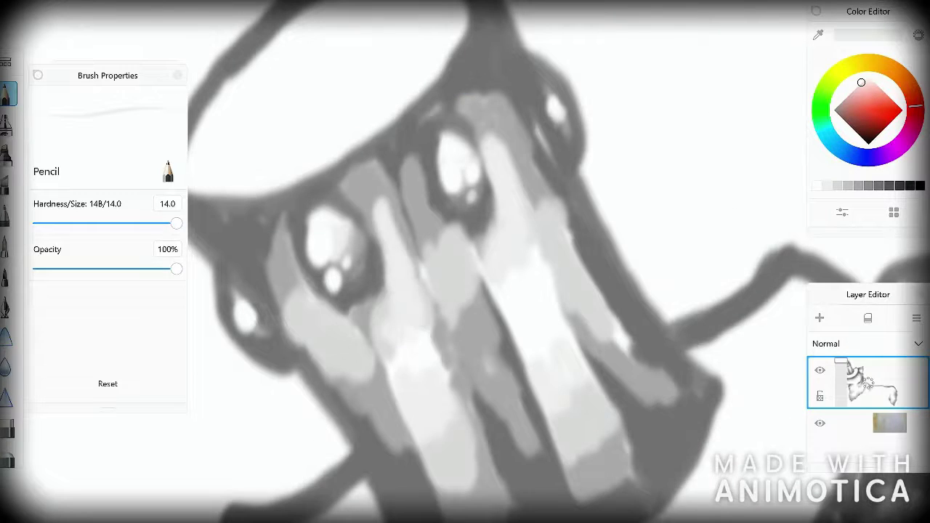
pyautogui.scroll(-10, 465, 262)
# Shade the oval top of the hat with grey pencil, from darker grey around the rim to very light grey at the centre
pyautogui.scroll(10, 465, 261)
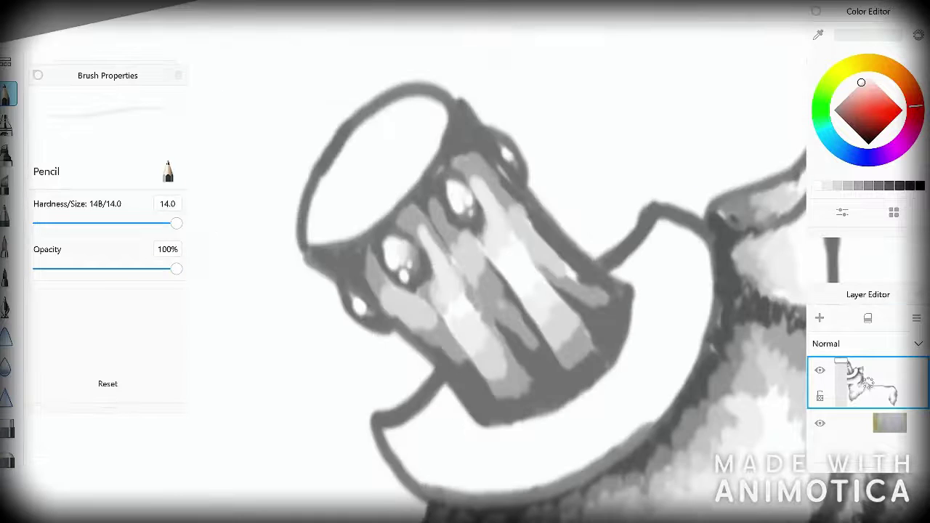
pyautogui.scroll(3, 465, 261)
pyautogui.click(833, 110)
pyautogui.moveTo(472, 225)
pyautogui.mouseDown()
pyautogui.moveTo(555, 91)
pyautogui.moveTo(490, 73)
pyautogui.moveTo(396, 138)
pyautogui.moveTo(320, 268)
pyautogui.moveTo(385, 280)
pyautogui.moveTo(486, 211)
pyautogui.moveTo(519, 135)
pyautogui.moveTo(465, 94)
pyautogui.moveTo(356, 196)
pyautogui.moveTo(407, 269)
pyautogui.moveTo(515, 178)
pyautogui.moveTo(501, 145)
pyautogui.moveTo(407, 163)
pyautogui.moveTo(367, 247)
pyautogui.moveTo(465, 182)
pyautogui.mouseUp()
pyautogui.click(861, 83)
pyautogui.moveTo(502, 149)
pyautogui.mouseDown()
pyautogui.moveTo(446, 145)
pyautogui.moveTo(378, 217)
pyautogui.moveTo(472, 174)
pyautogui.mouseUp()
pyautogui.scroll(-5, 465, 261)
pyautogui.scroll(-3, 465, 262)
pyautogui.scroll(10, 464, 262)
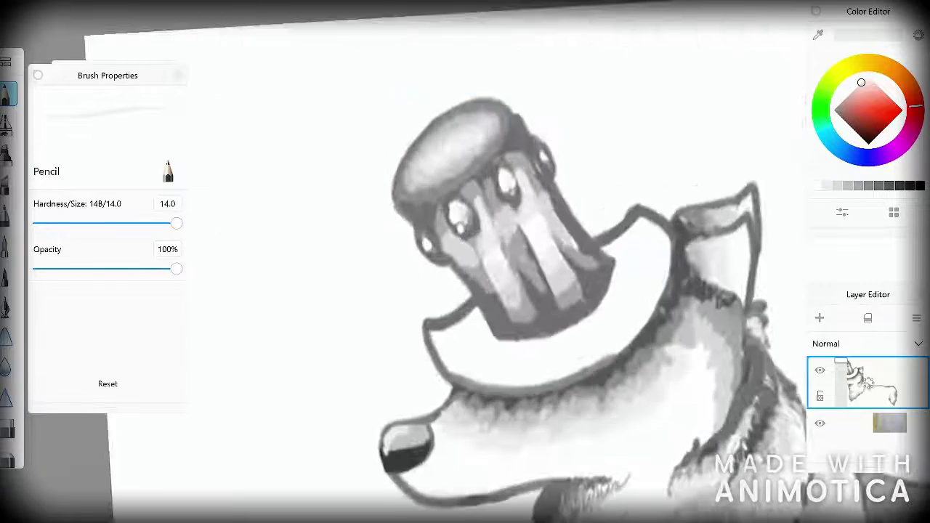
# Draw a curved white pencil highlight along the snout-side rim of the hat's oval top
pyautogui.click(868, 75)
pyautogui.moveTo(494, 44)
pyautogui.mouseDown()
pyautogui.moveTo(414, 131)
pyautogui.moveTo(374, 230)
pyautogui.moveTo(465, 261)
pyautogui.mouseUp()
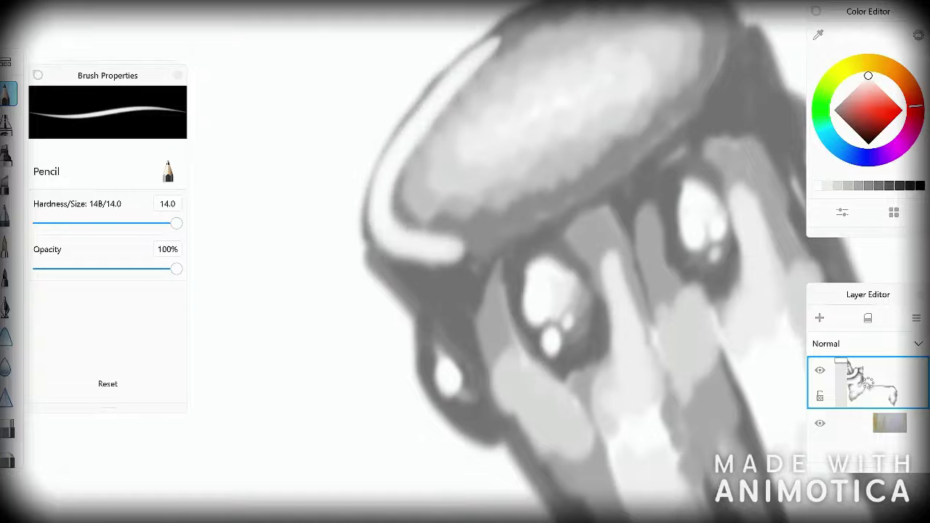
# Taper the blunt ends of the white pencil highlight on the hat's oval rim, and undo the last stroke
pyautogui.moveTo(487, 160); pyautogui.dragTo(479, 335)
pyautogui.moveTo(454, 174); pyautogui.dragTo(501, 327)
pyautogui.moveTo(494, 239); pyautogui.dragTo(530, 393)
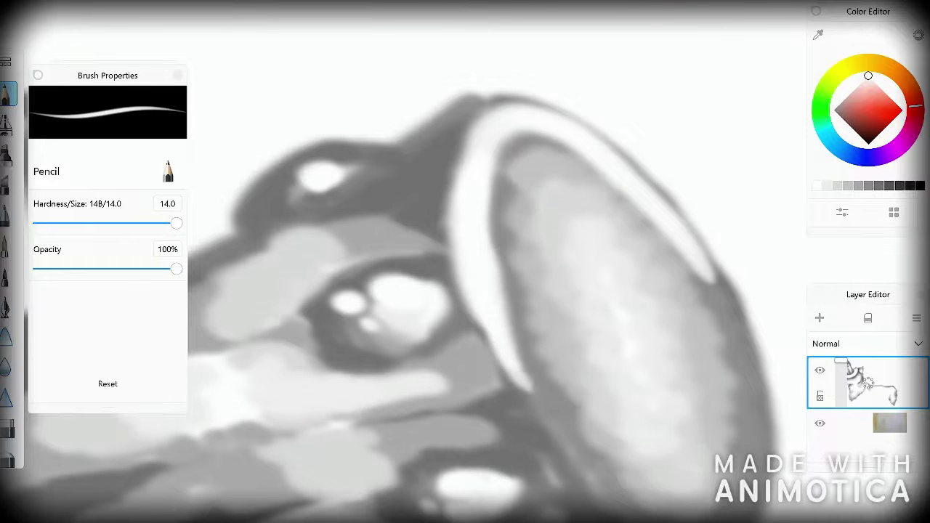
pyautogui.scroll(-5, 465, 262)
pyautogui.scroll(5, 465, 261)
pyautogui.hotkey('ctrl', 'z')
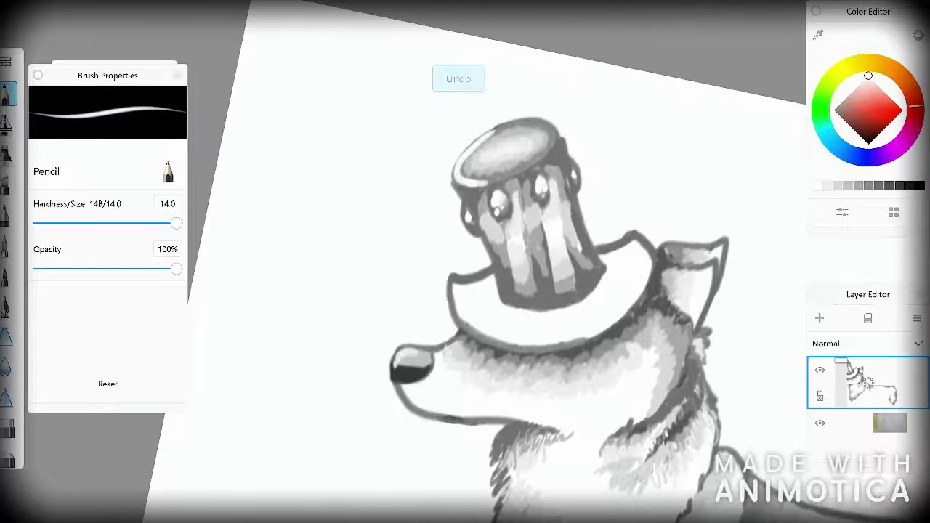
# Extend both ends of the white rim highlight further around the hat's oval top into thin, tapered tips
pyautogui.scroll(5, 465, 261)
pyautogui.moveTo(421, 106); pyautogui.dragTo(396, 218)
pyautogui.moveTo(393, 135); pyautogui.dragTo(429, 276)
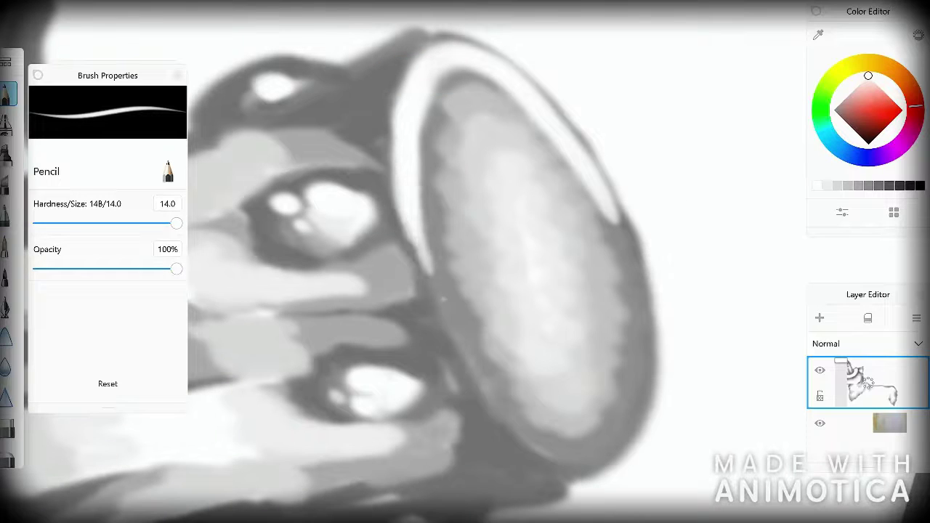
pyautogui.moveTo(407, 167); pyautogui.dragTo(436, 279)
pyautogui.scroll(-10, 465, 262)
pyautogui.scroll(10, 464, 262)
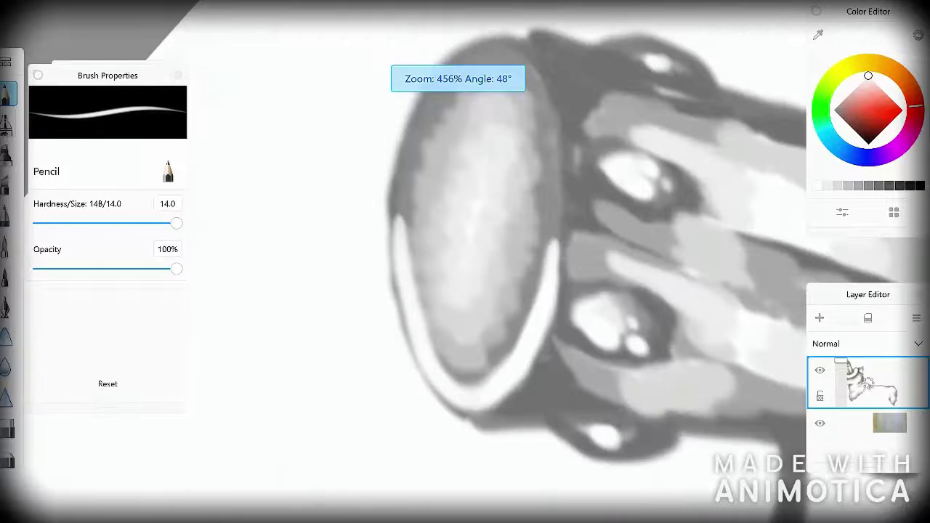
pyautogui.moveTo(555, 199); pyautogui.dragTo(552, 258)
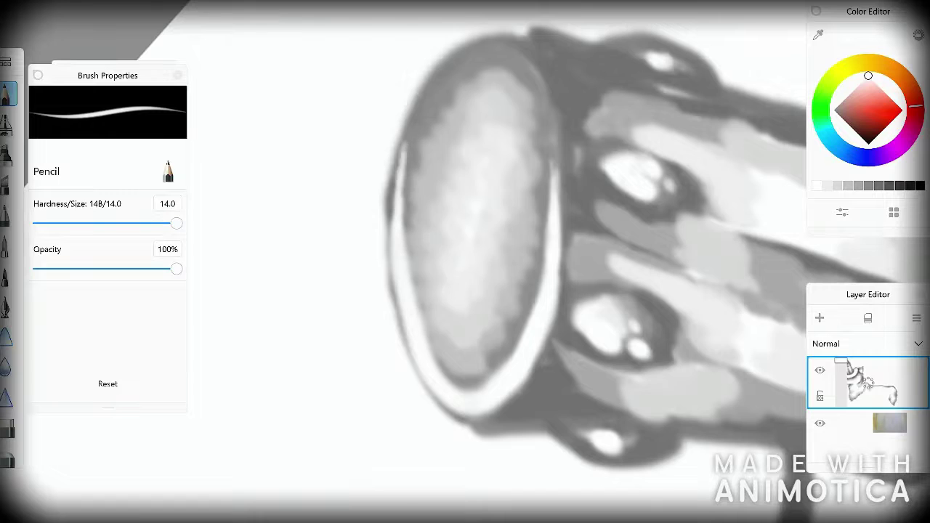
pyautogui.scroll(-10, 464, 261)
# Draw a white pencil highlight down the crown's snout-side edge, around the side gem and on to the brim
pyautogui.scroll(10, 465, 262)
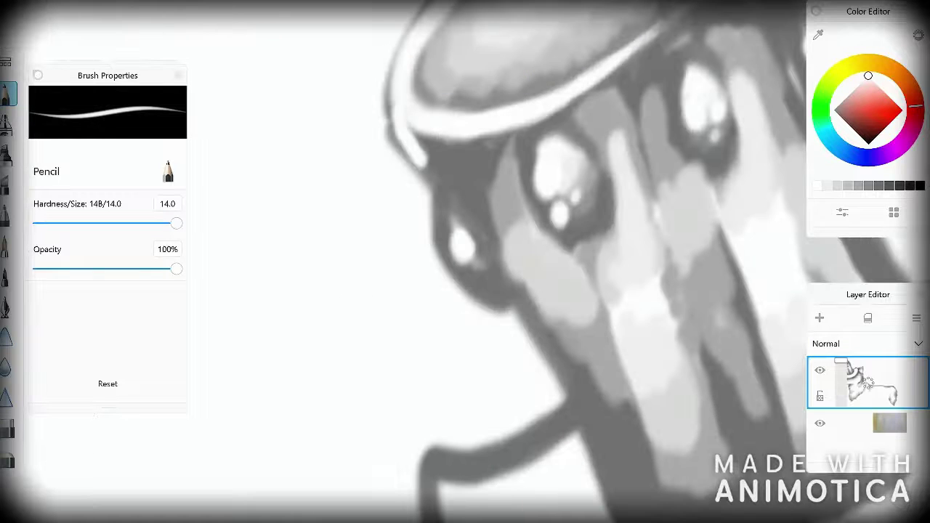
pyautogui.moveTo(435, 240)
pyautogui.mouseDown()
pyautogui.moveTo(505, 298)
pyautogui.moveTo(566, 389)
pyautogui.mouseUp()
pyautogui.scroll(-10, 465, 261)
pyautogui.scroll(10, 465, 261)
pyautogui.moveTo(469, 189); pyautogui.dragTo(436, 254)
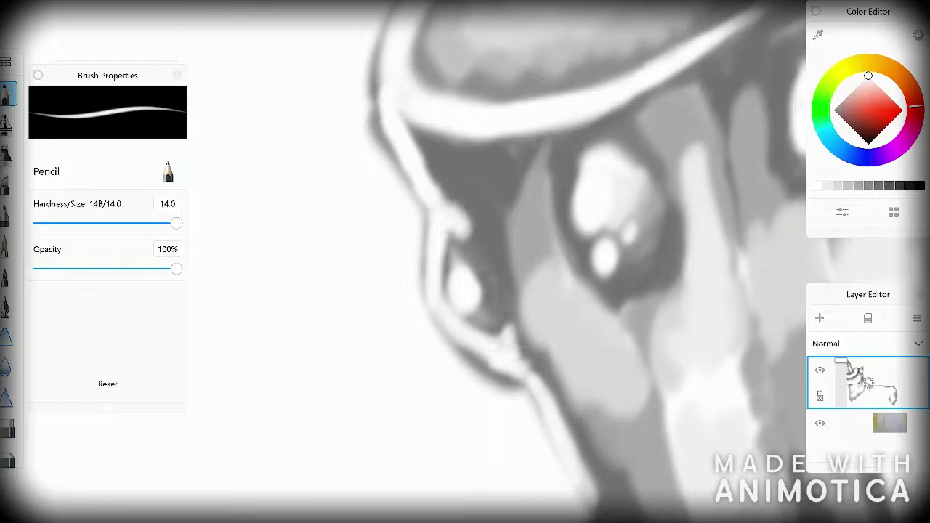
pyautogui.scroll(-10, 465, 262)
pyautogui.scroll(10, 464, 262)
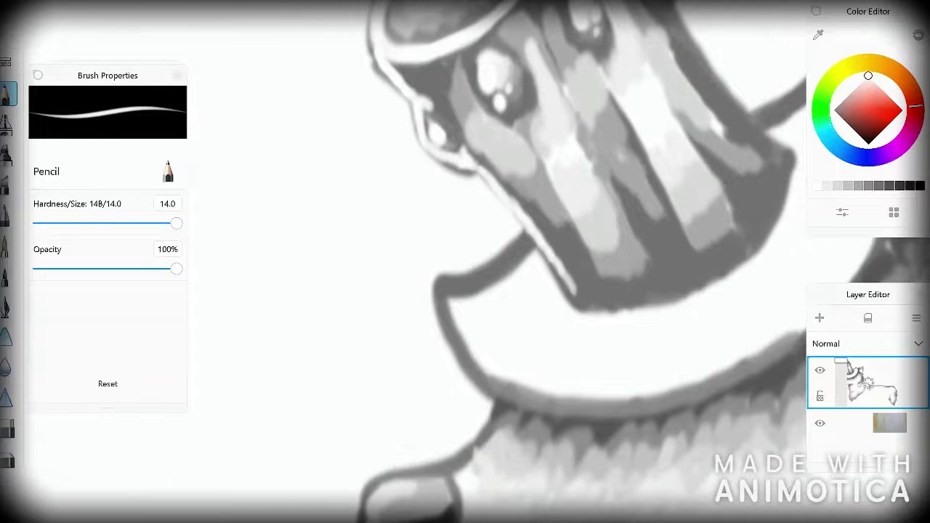
pyautogui.scroll(-10, 465, 261)
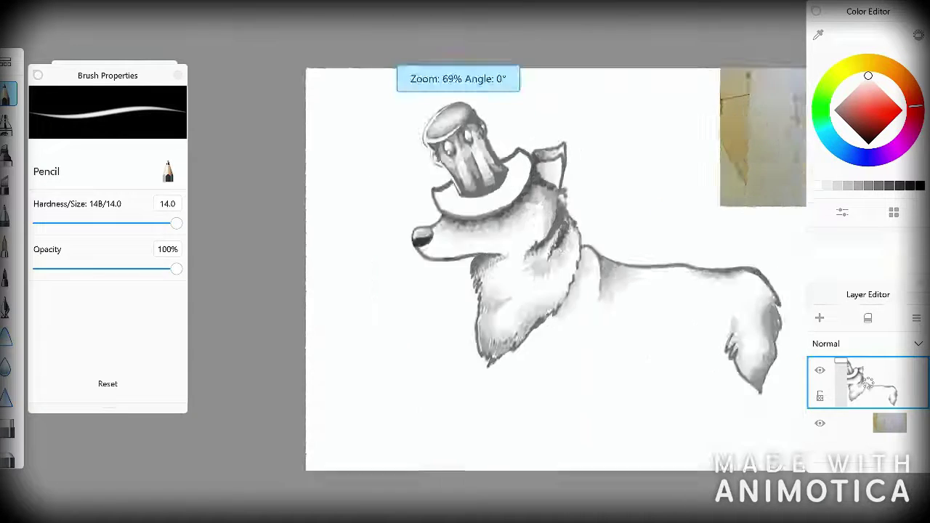
# Shade medium-dark grey pencil bands radiating across the hat brim from the crown, and along its upper edges at both ends
pyautogui.scroll(10, 457, 167)
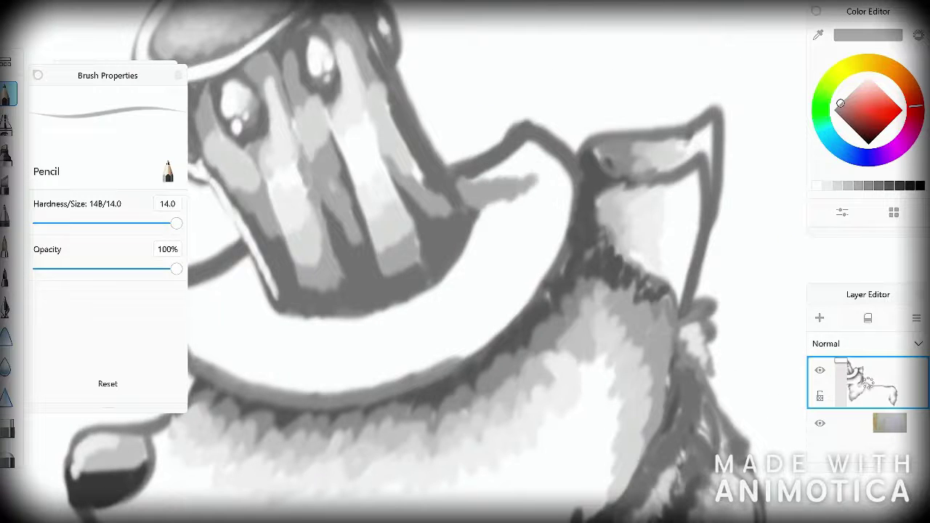
pyautogui.scroll(-10, 465, 261)
pyautogui.scroll(10, 465, 262)
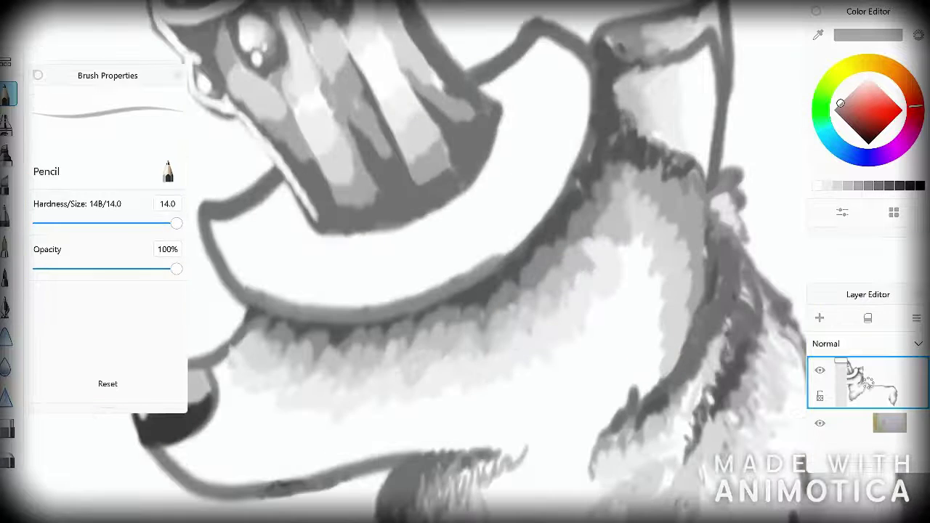
pyautogui.moveTo(411, 214); pyautogui.dragTo(432, 287)
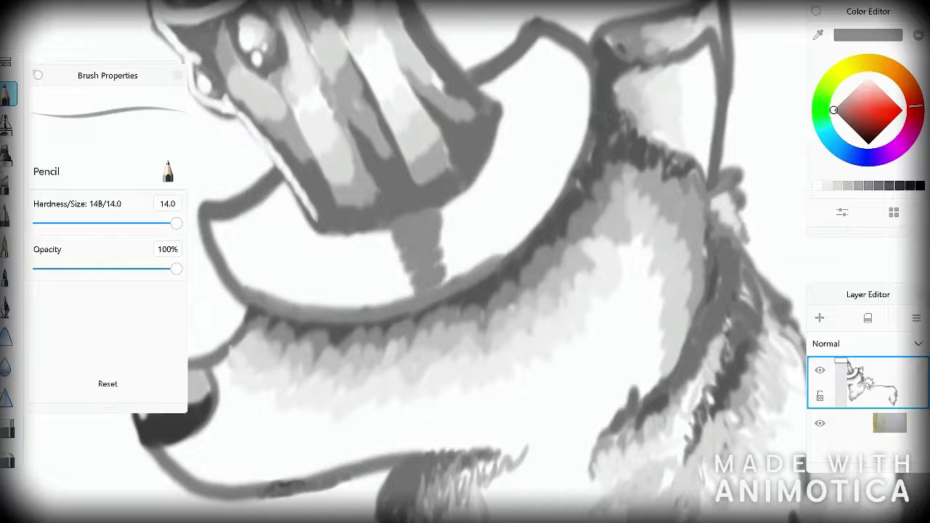
pyautogui.moveTo(312, 236)
pyautogui.mouseDown()
pyautogui.moveTo(294, 249)
pyautogui.moveTo(286, 294)
pyautogui.mouseUp()
pyautogui.moveTo(291, 181)
pyautogui.mouseDown()
pyautogui.moveTo(267, 216)
pyautogui.moveTo(217, 232)
pyautogui.mouseUp()
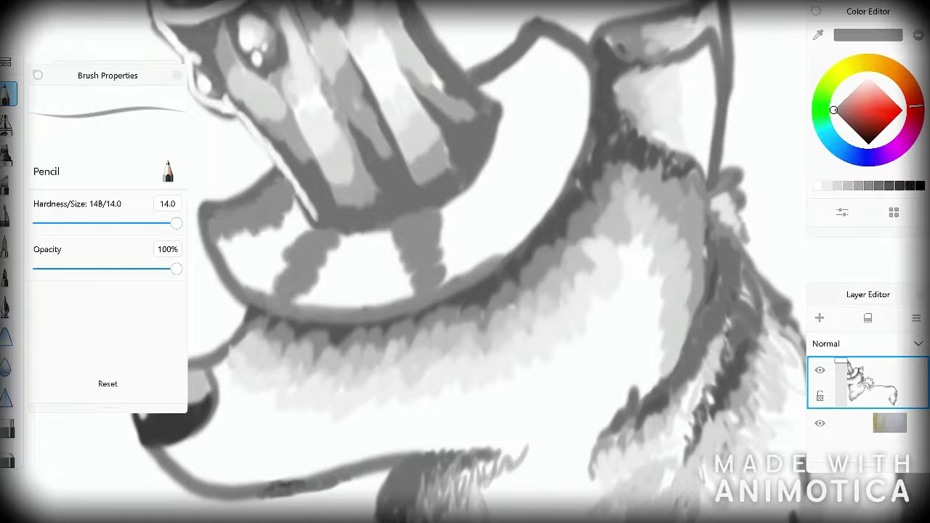
pyautogui.moveTo(493, 138)
pyautogui.mouseDown()
pyautogui.moveTo(559, 136)
pyautogui.moveTo(574, 156)
pyautogui.mouseUp()
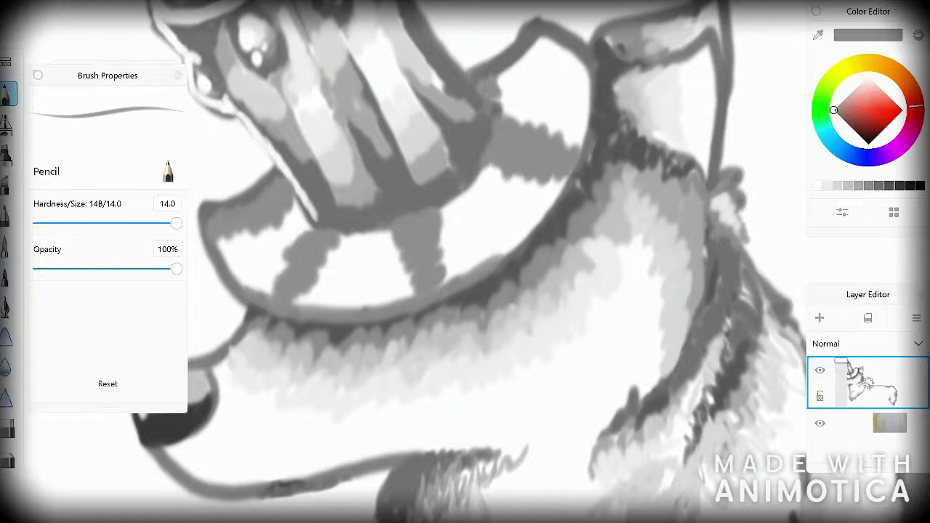
pyautogui.moveTo(510, 98); pyautogui.dragTo(559, 32)
# Line the edges of the brim's dark grey bands with light grey pencil strokes
pyautogui.scroll(-5, 465, 262)
pyautogui.scroll(5, 464, 262)
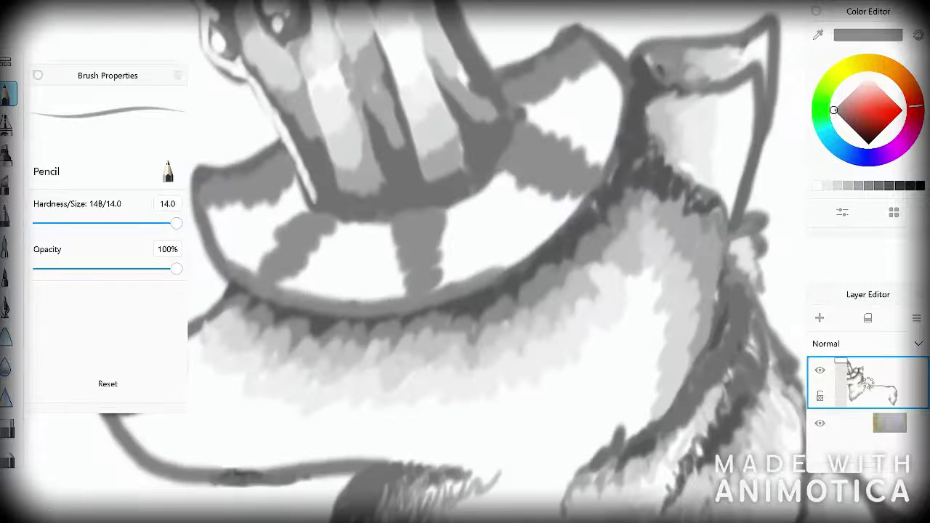
pyautogui.click(846, 96)
pyautogui.moveTo(526, 109); pyautogui.dragTo(581, 163)
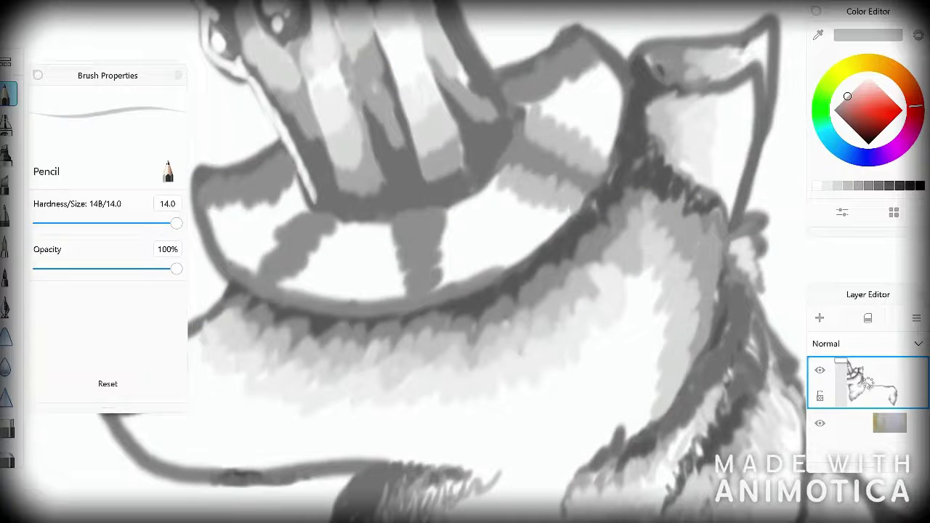
pyautogui.moveTo(523, 109); pyautogui.dragTo(610, 59)
pyautogui.moveTo(446, 207)
pyautogui.mouseDown()
pyautogui.moveTo(443, 291)
pyautogui.moveTo(393, 215)
pyautogui.mouseUp()
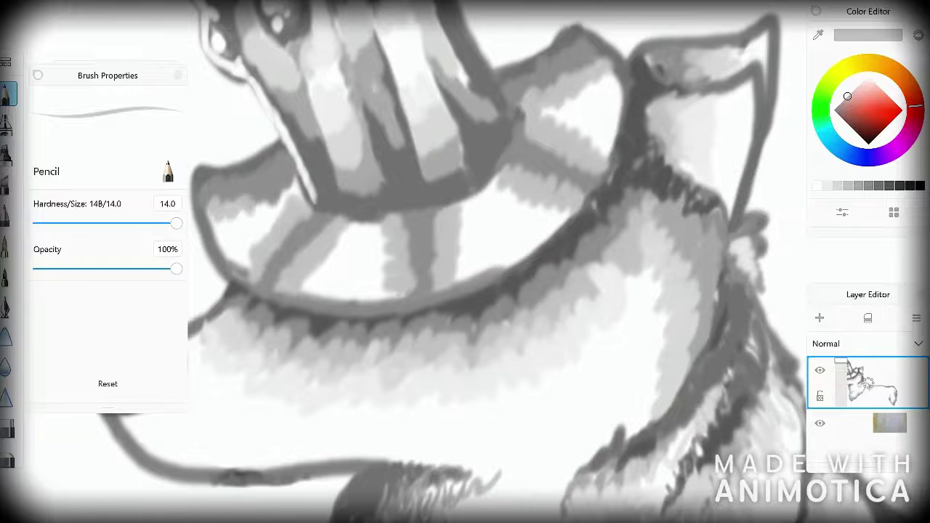
pyautogui.moveTo(297, 178); pyautogui.dragTo(254, 215)
# Blend the brim's bands into the white areas with very light grey pencil strokes
pyautogui.scroll(-5, 465, 261)
pyautogui.scroll(5, 465, 262)
pyautogui.click(854, 89)
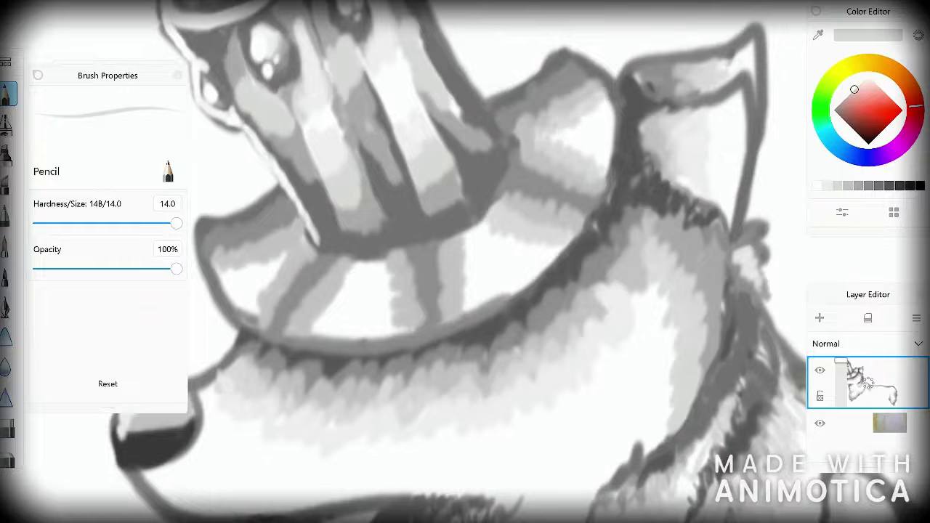
pyautogui.moveTo(472, 236); pyautogui.dragTo(468, 310)
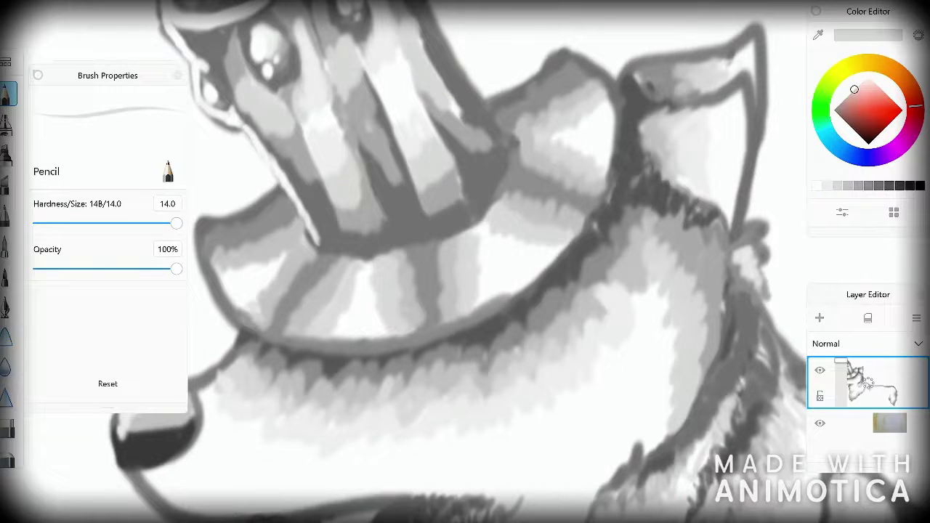
# Smooth the transitions between the brim's dark and light bands with in-between grey pencil strokes
pyautogui.click(834, 110)
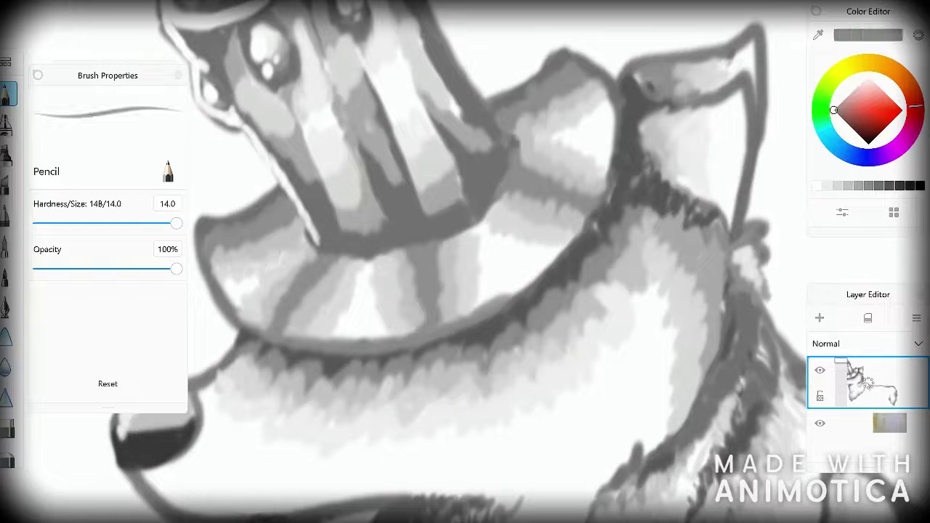
pyautogui.click(839, 104)
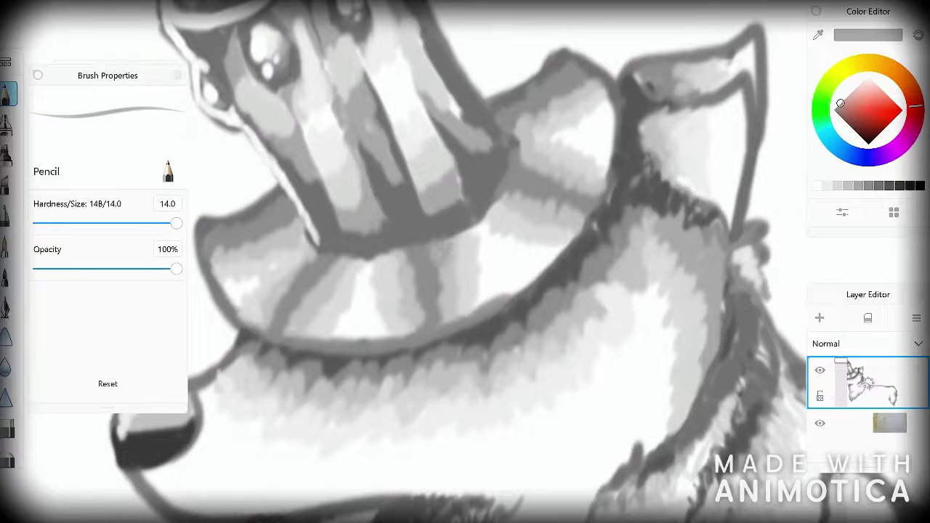
pyautogui.click(833, 110)
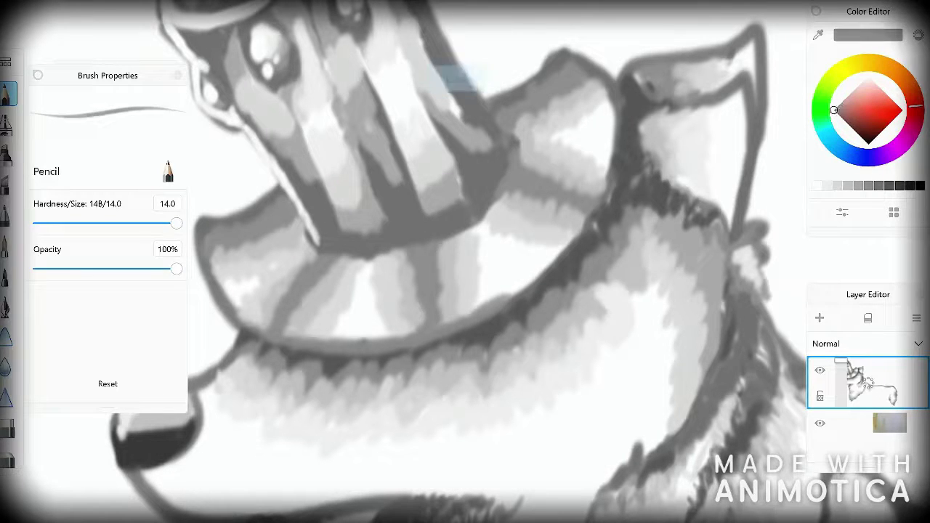
pyautogui.click(840, 103)
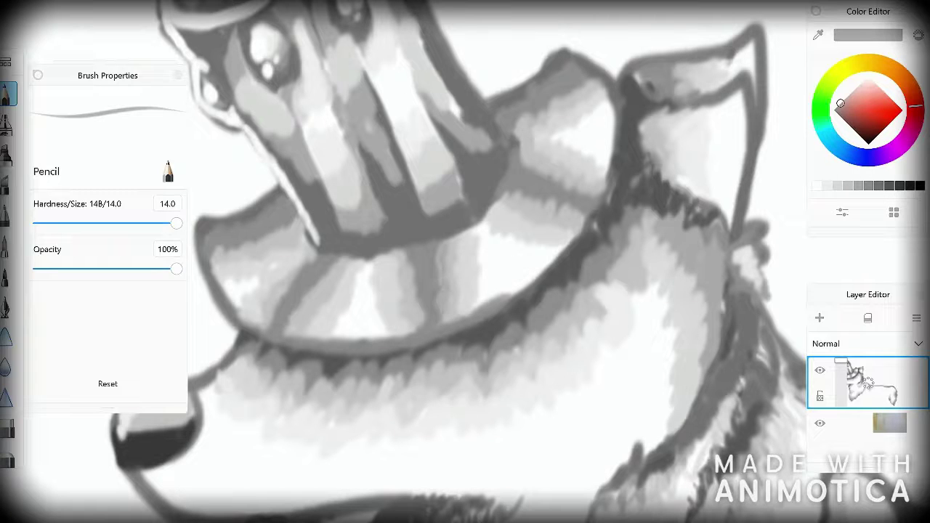
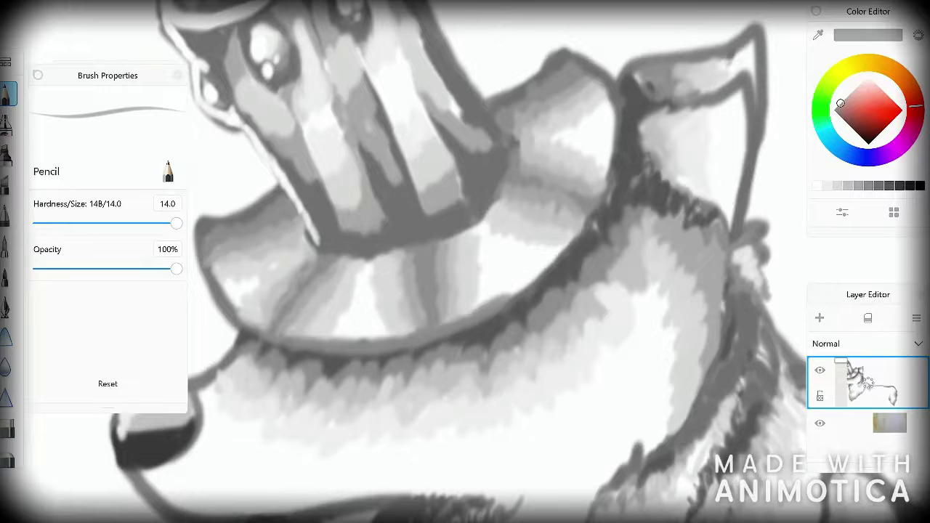
# Hatch the ear-side section of the hat brim with fine dark grey pencil lines
pyautogui.scroll(-5, 464, 261)
pyautogui.scroll(5, 465, 261)
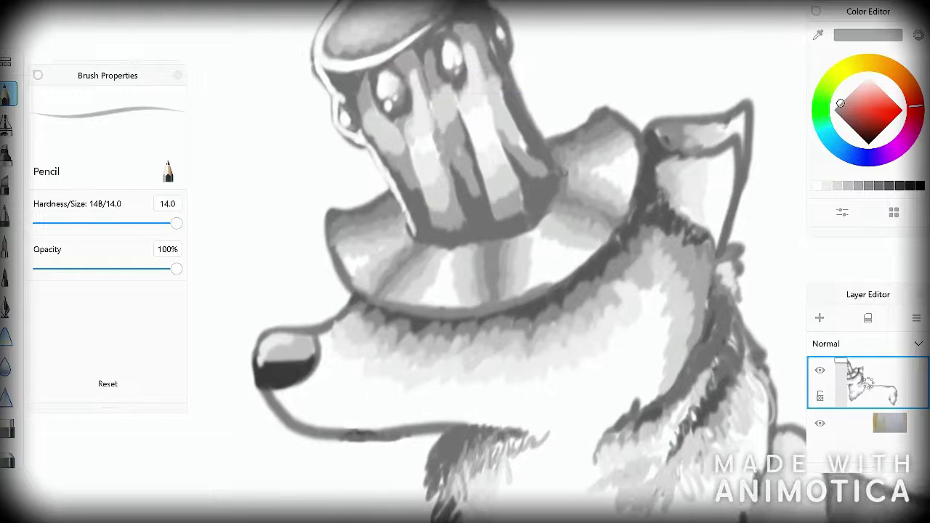
pyautogui.click(854, 130)
pyautogui.moveTo(551, 151); pyautogui.dragTo(603, 156)
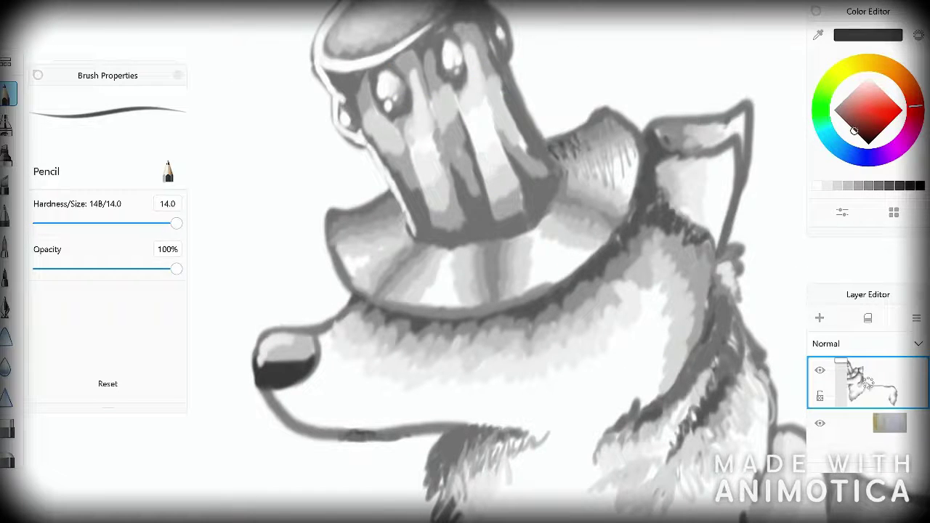
pyautogui.click(839, 116)
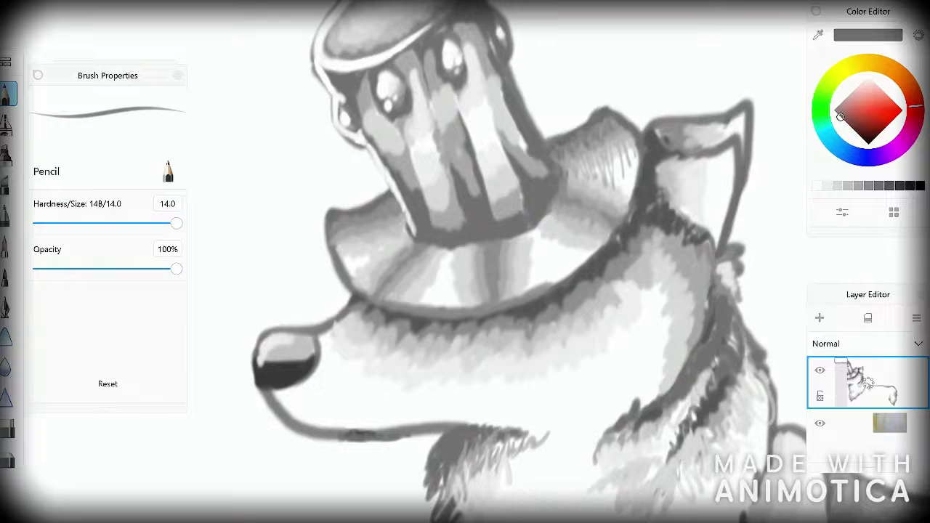
# Add light grey hatching and curved medium-dark grey cross lines to the ear-side section of the brim
pyautogui.click(847, 96)
pyautogui.scroll(-5, 494, 261)
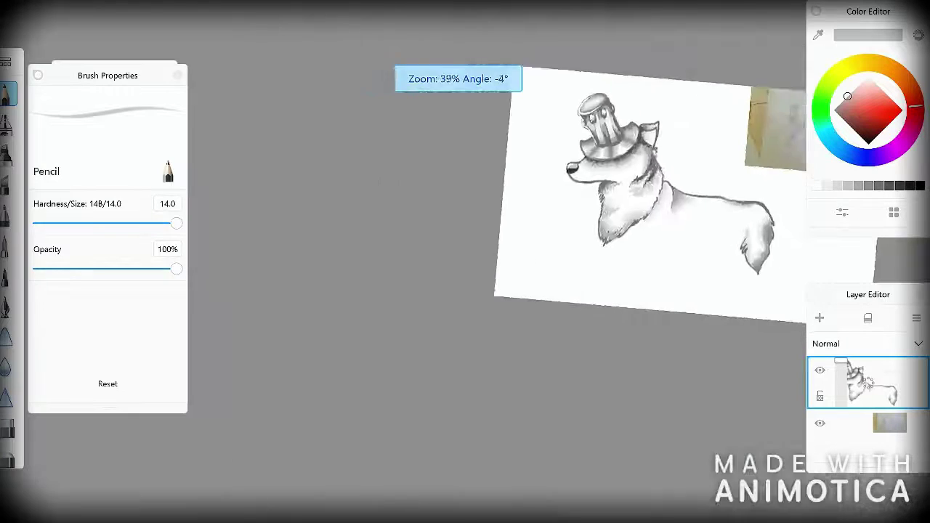
pyautogui.scroll(10, 494, 261)
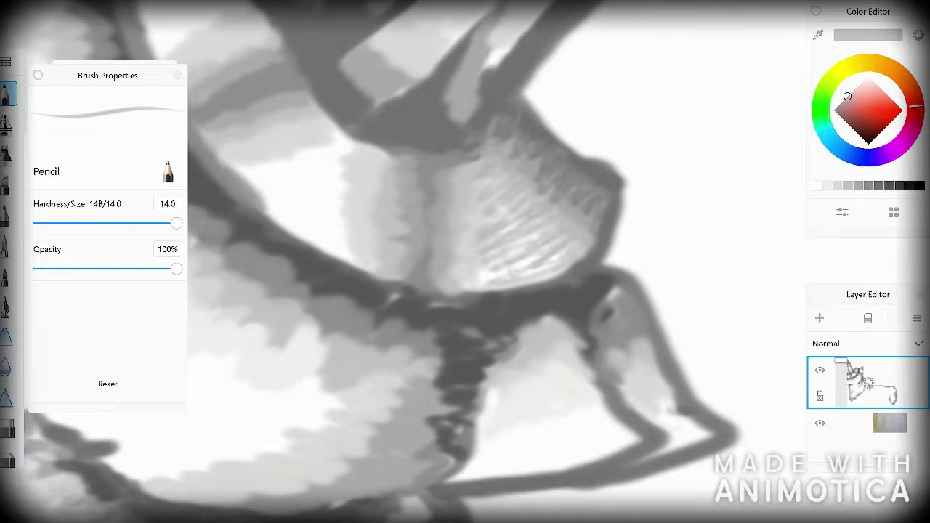
pyautogui.click(839, 116)
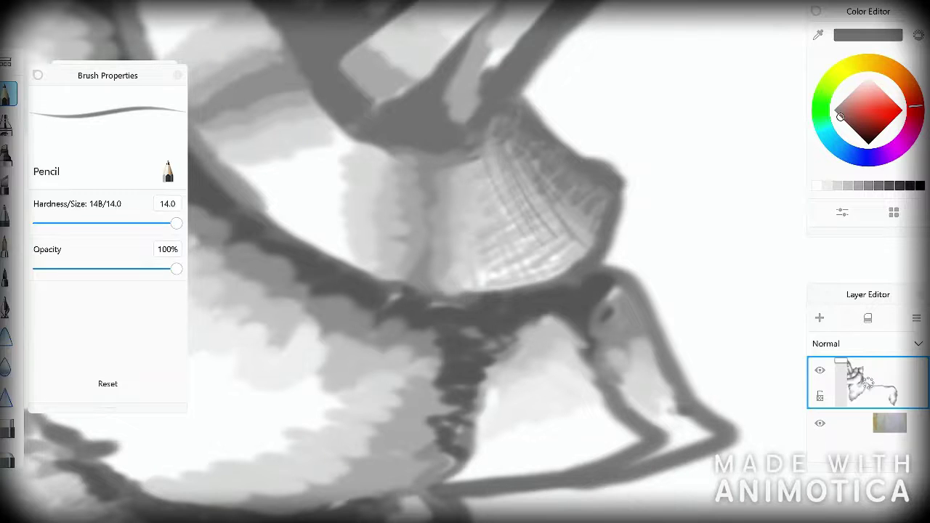
pyautogui.scroll(-5, 404, 261)
pyautogui.scroll(5, 404, 261)
pyautogui.scroll(-5, 465, 262)
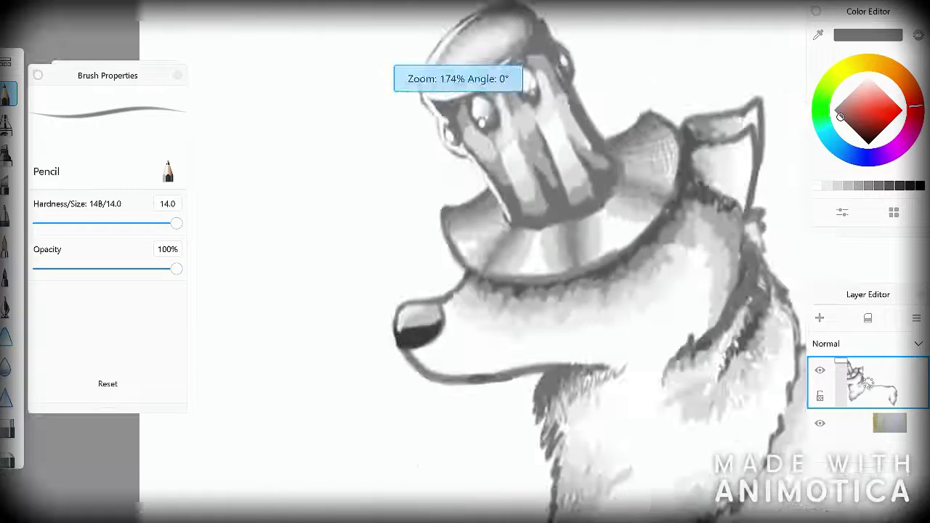
# Draw a white pencil highlight along the upper and front edges of the brim's snout-side corner
pyautogui.scroll(8, 465, 262)
pyautogui.click(867, 75)
pyautogui.moveTo(592, 112); pyautogui.dragTo(545, 243)
pyautogui.scroll(-3, 651, 261)
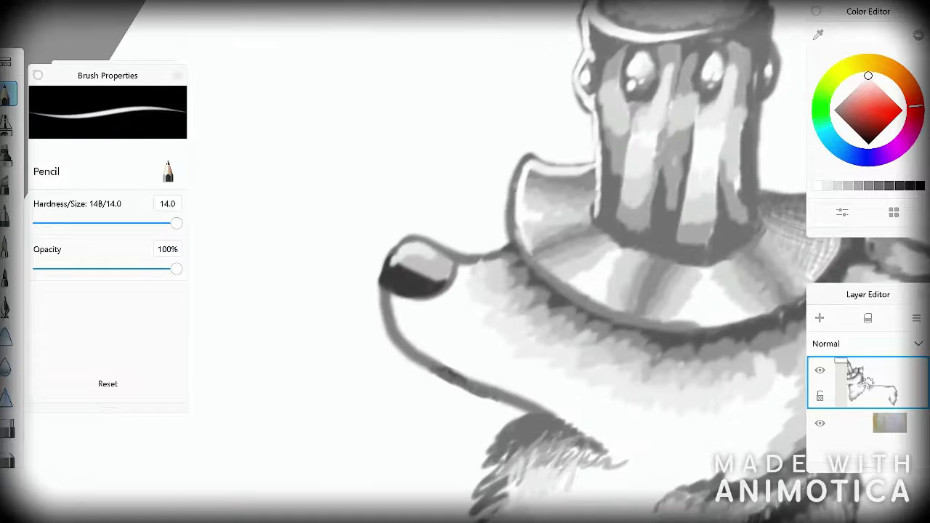
# Continue the white highlight from the brim's snout-side corner along its lower edge
pyautogui.scroll(3, 465, 261)
pyautogui.moveTo(461, 244)
pyautogui.mouseDown()
pyautogui.moveTo(520, 337)
pyautogui.moveTo(589, 385)
pyautogui.mouseUp()
pyautogui.scroll(-3, 465, 261)
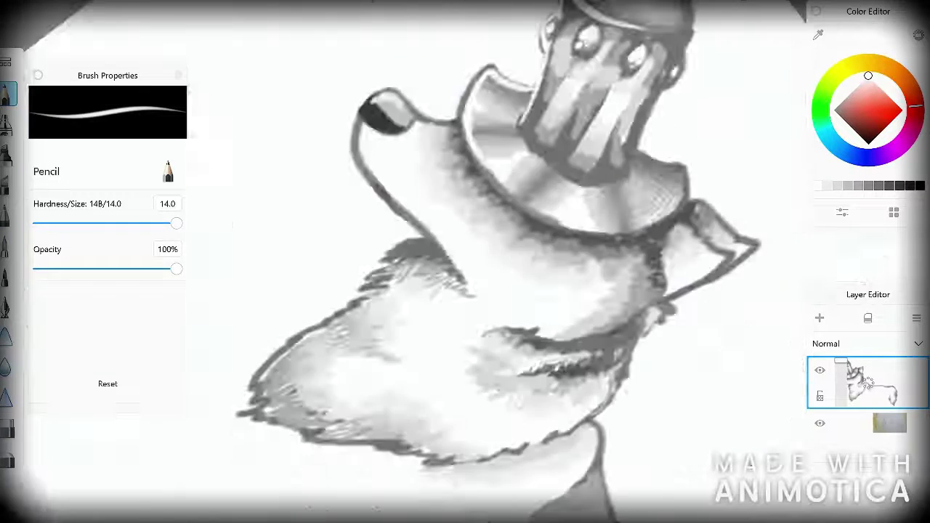
pyautogui.scroll(3, 465, 262)
pyautogui.moveTo(527, 152); pyautogui.dragTo(494, 243)
pyautogui.scroll(-5, 465, 262)
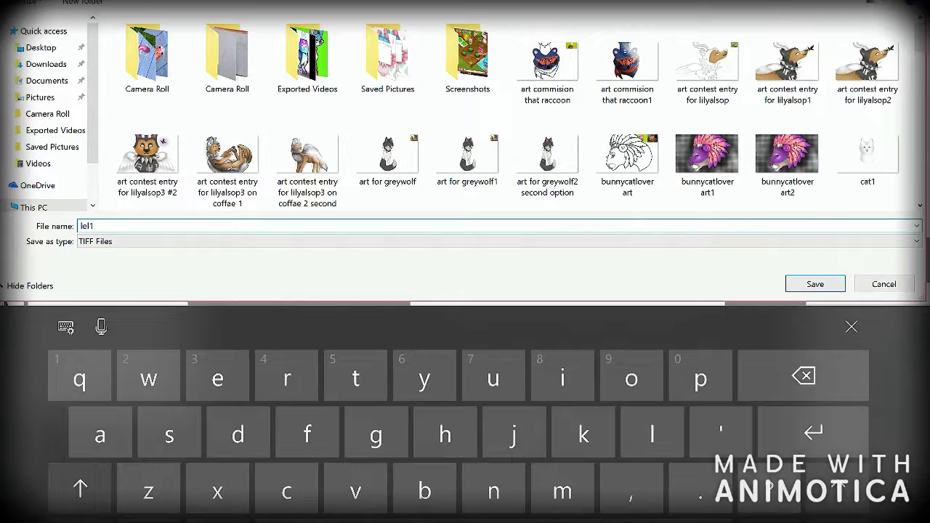
# Save the drawing as a TIFF file named "redrawing old art 1"
pyautogui.press('BackSpace')
pyautogui.press('BackSpace')
pyautogui.press('BackSpace')
pyautogui.press('BackSpace')
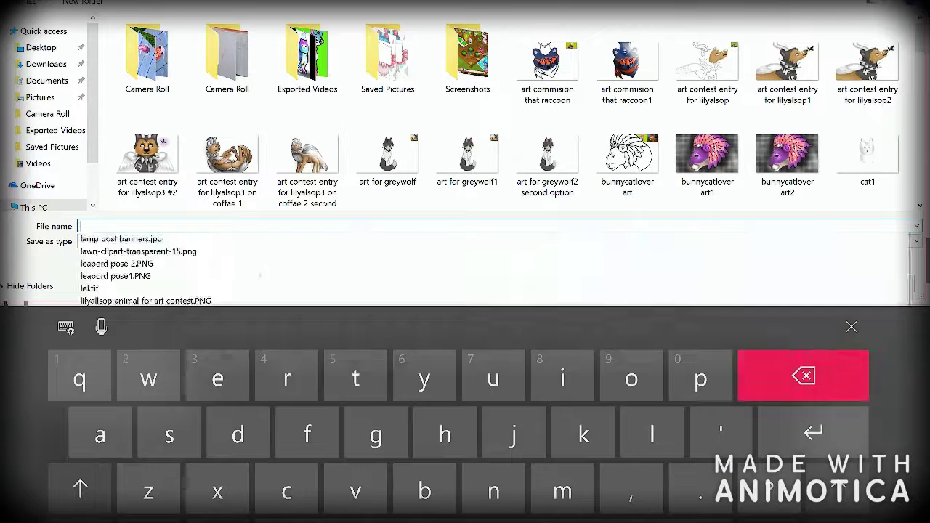
pyautogui.write('redrawinf')
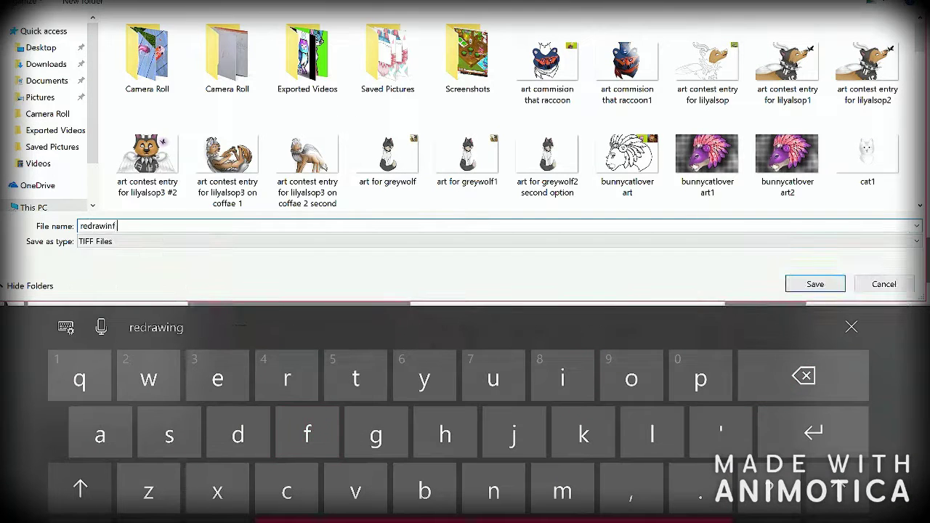
pyautogui.press('BackSpace')
pyautogui.write('g old ae')
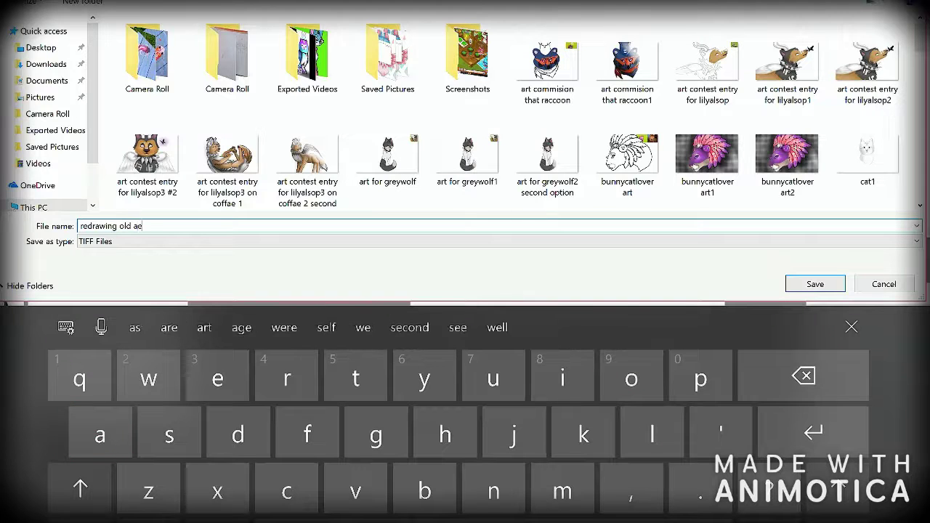
pyautogui.press('BackSpace')
pyautogui.write('rt 1')
pyautogui.press('Return')
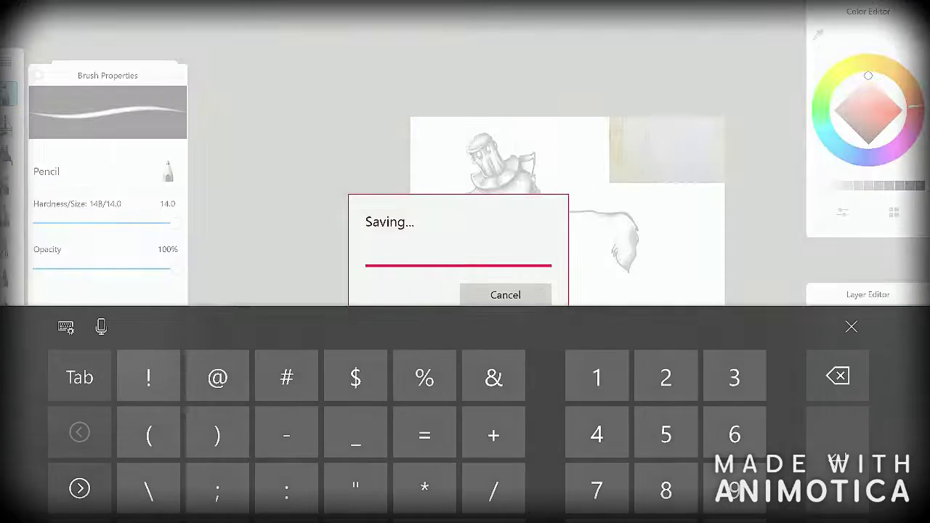
# Add a new layer and handwrite "done!" on it in black pencil below the animal's body
pyautogui.scroll(5, 483, 262)
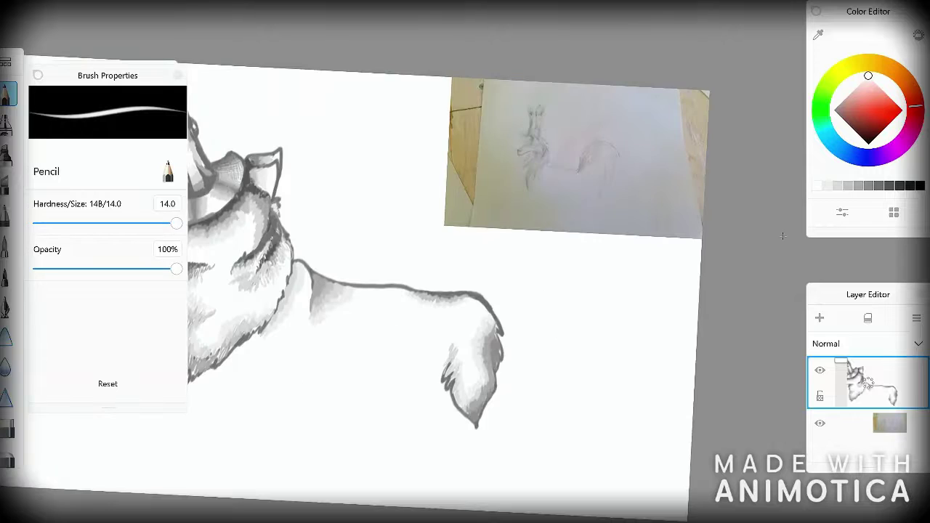
pyautogui.scroll(-5, 484, 263)
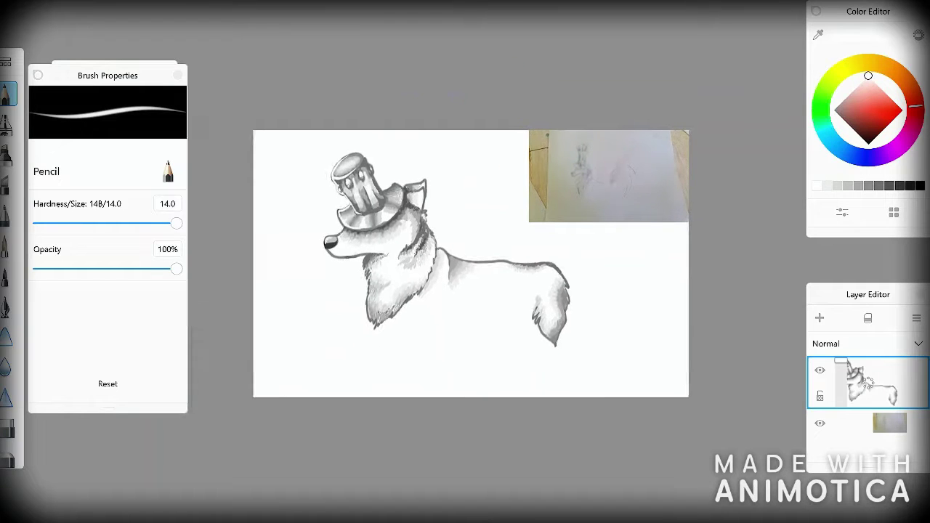
pyautogui.scroll(5, 471, 263)
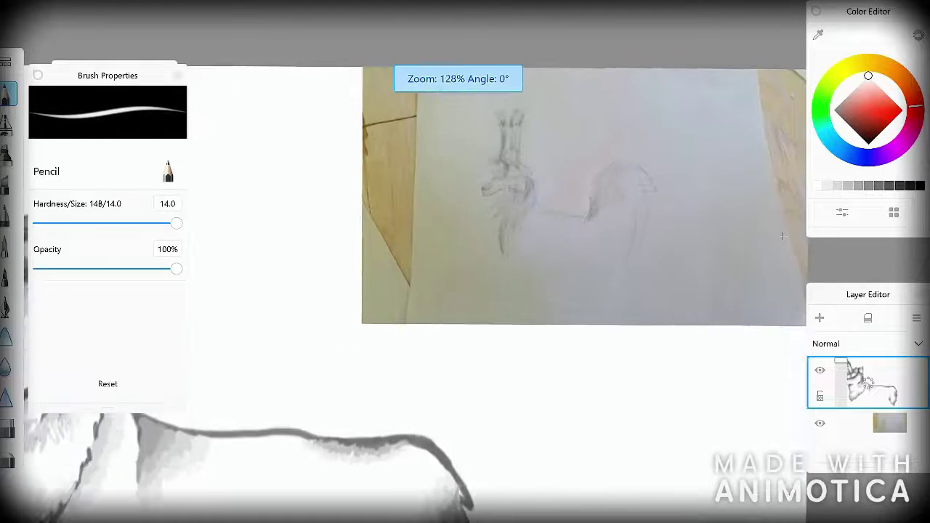
pyautogui.scroll(-5, 470, 263)
pyautogui.click(919, 185)
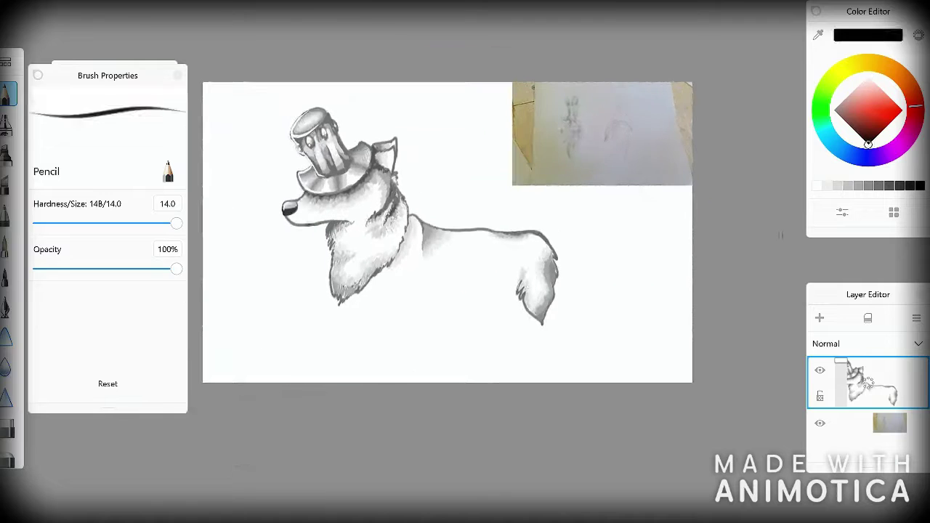
pyautogui.scroll(5, 471, 263)
pyautogui.click(818, 317)
pyautogui.moveTo(438, 237)
pyautogui.mouseDown()
pyautogui.moveTo(436, 314)
pyautogui.moveTo(533, 328)
pyautogui.mouseUp()
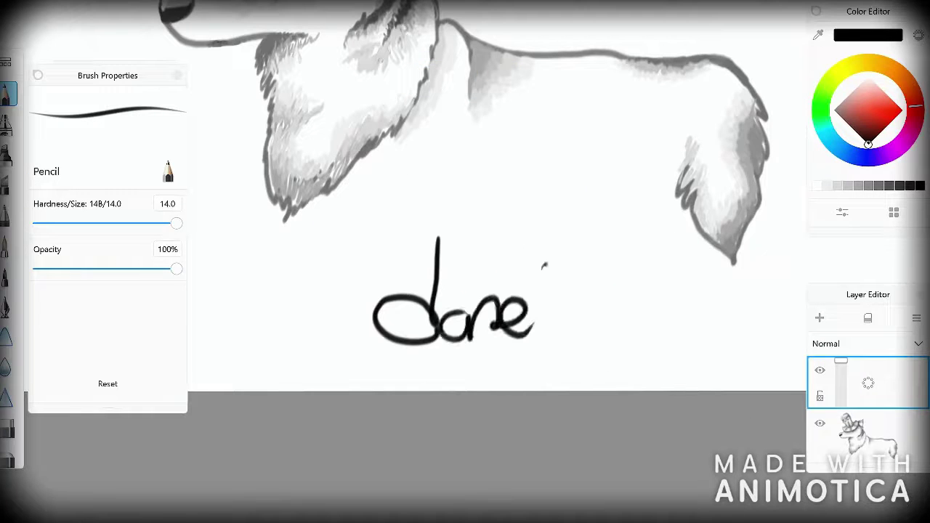
# Undo the "done!" lettering and handwrite "have I improved?" in black below the animal's body
pyautogui.hotkey('ctrl', 'z')
pyautogui.hotkey('ctrl', 'z')
pyautogui.hotkey('ctrl', 'z')
pyautogui.hotkey('ctrl', 'z')
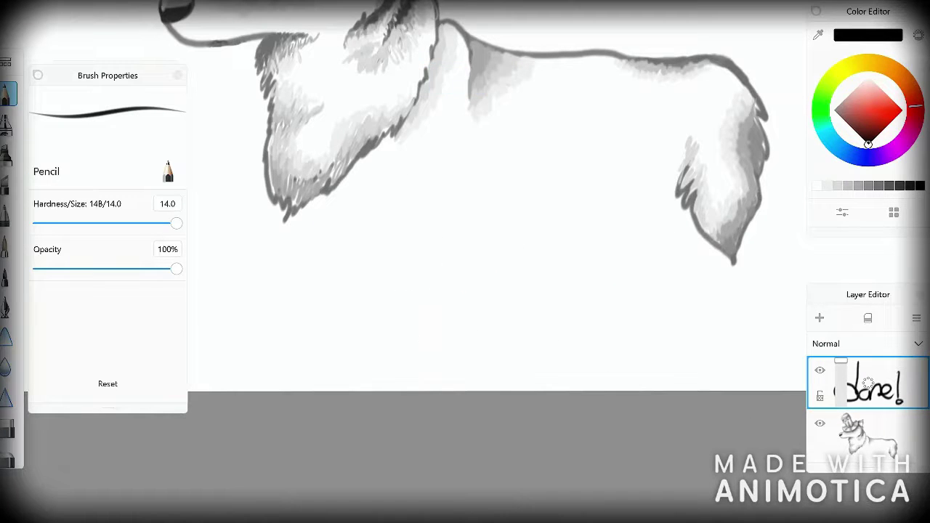
pyautogui.moveTo(429, 278); pyautogui.dragTo(474, 317)
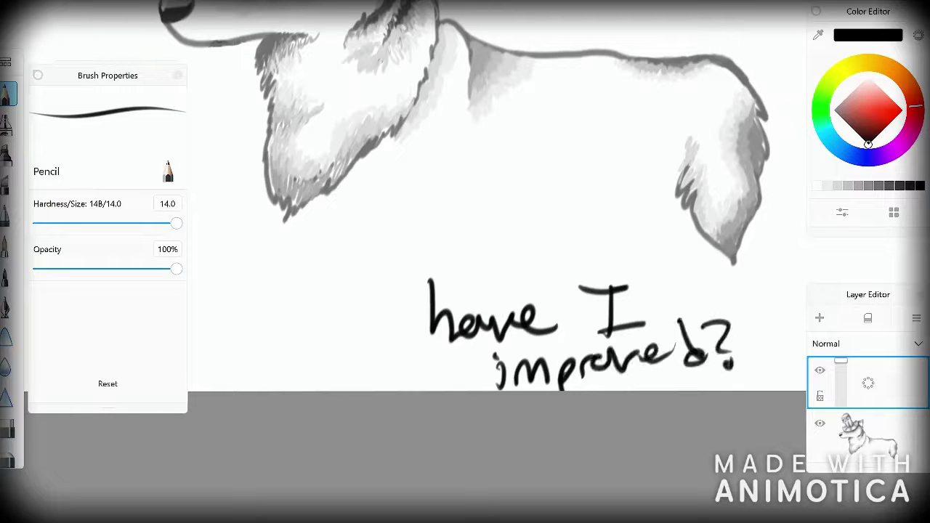
# Hide the lettering layer and move the animal drawing towards the lower-left corner of the canvas
pyautogui.scroll(-3, 782, 237)
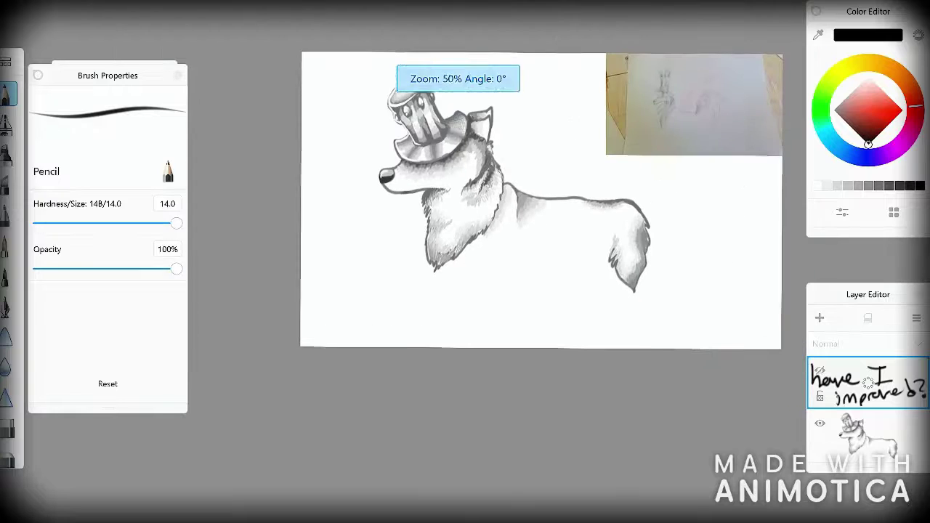
pyautogui.hotkey('ctrl', 't')
pyautogui.moveTo(782, 235); pyautogui.dragTo(732, 273)
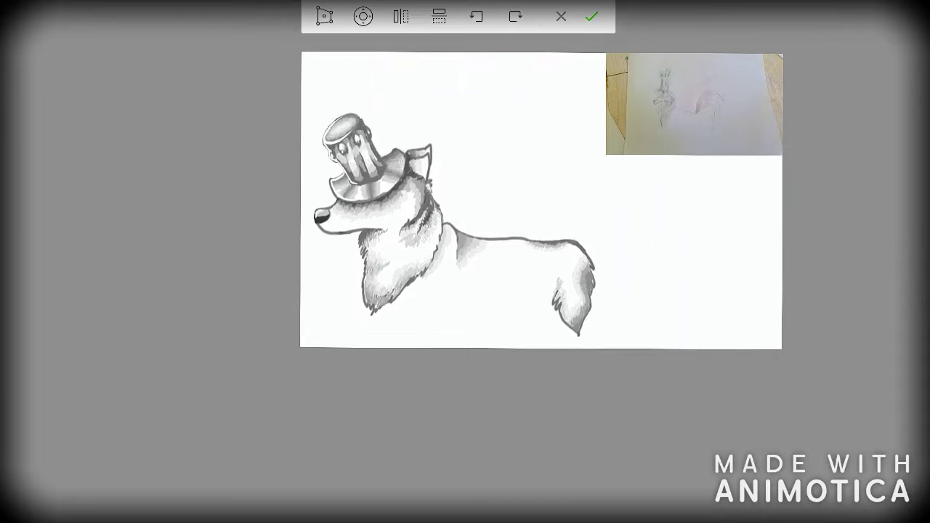
pyautogui.press('Return')
# Scale the reference photo of the old sketch to about 155%, placing it above the animal's back
pyautogui.hotkey('ctrl', 't')
pyautogui.moveTo(783, 235)
pyautogui.mouseDown()
pyautogui.moveTo(770, 240)
pyautogui.moveTo(791, 240)
pyautogui.mouseUp()
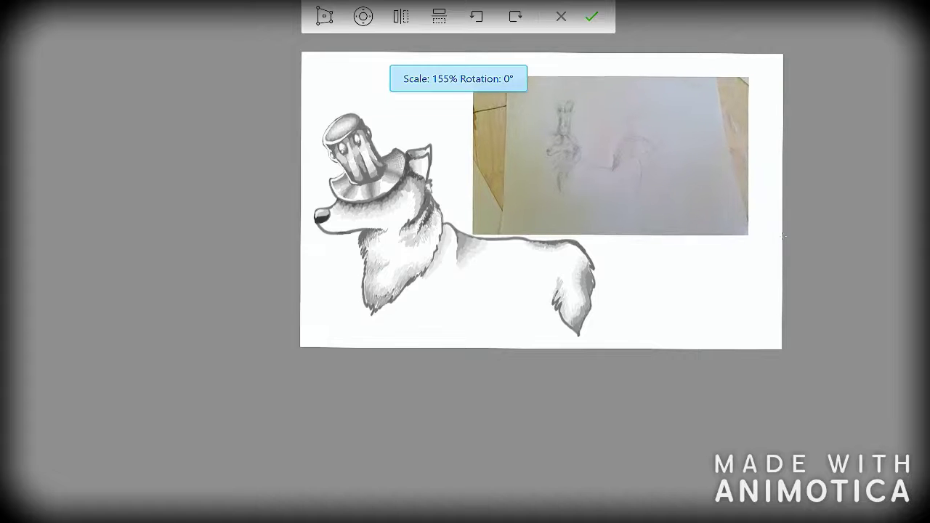
pyautogui.press('Return')
# Fade the reference photo's hard edges with the Soft Eraser at size 511
pyautogui.press('e')
pyautogui.moveTo(70, 223); pyautogui.dragTo(176, 223)
pyautogui.moveTo(509, 218)
pyautogui.mouseDown()
pyautogui.moveTo(523, 207)
pyautogui.moveTo(496, 138)
pyautogui.moveTo(683, 157)
pyautogui.moveTo(581, 218)
pyautogui.mouseUp()
pyautogui.moveTo(683, 109)
pyautogui.mouseDown()
pyautogui.moveTo(653, 124)
pyautogui.moveTo(523, 94)
pyautogui.moveTo(624, 138)
pyautogui.mouseUp()
pyautogui.hotkey('ctrl', 'z')
pyautogui.moveTo(697, 229)
pyautogui.mouseDown()
pyautogui.moveTo(719, 170)
pyautogui.moveTo(716, 109)
pyautogui.moveTo(551, 98)
pyautogui.moveTo(617, 83)
pyautogui.moveTo(493, 182)
pyautogui.moveTo(654, 218)
pyautogui.moveTo(501, 146)
pyautogui.mouseUp()
# Enlarge the faded reference photo and soften its left, lower and right edges again with the Soft Eraser
pyautogui.hotkey('ctrl', 't')
pyautogui.moveTo(610, 152); pyautogui.dragTo(686, 191)
pyautogui.click(591, 16)
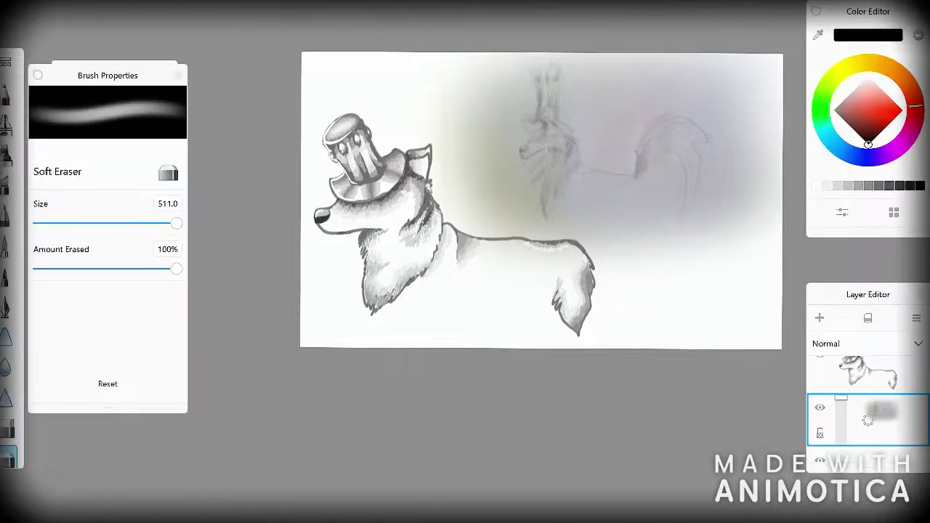
pyautogui.moveTo(610, 233); pyautogui.dragTo(487, 218)
pyautogui.moveTo(472, 101); pyautogui.dragTo(465, 207)
pyautogui.moveTo(697, 175); pyautogui.dragTo(769, 243)
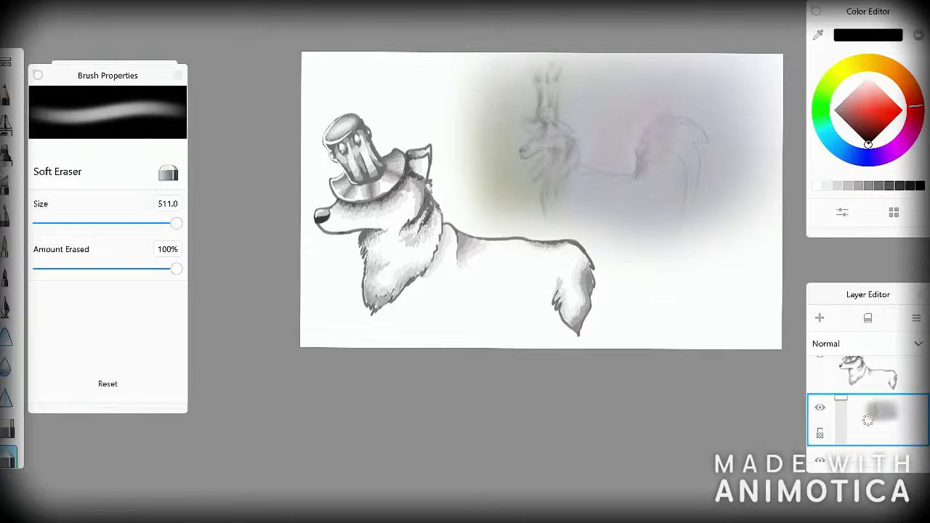
pyautogui.moveTo(683, 218); pyautogui.dragTo(581, 232)
# Enlarge the faded reference photo further so the old sketch spreads across the upper-right part of the canvas
pyautogui.hotkey('ctrl', 't')
pyautogui.moveTo(611, 152); pyautogui.dragTo(657, 180)
pyautogui.click(591, 16)
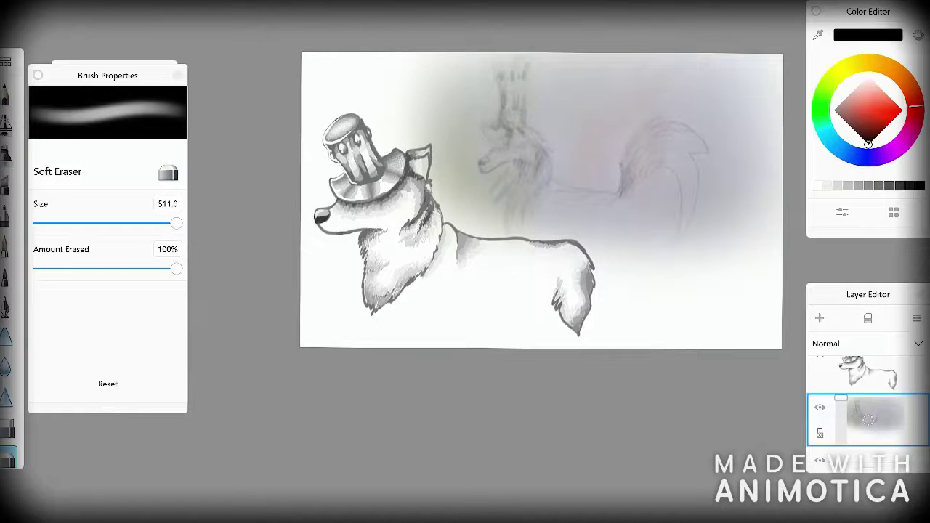
# Show the "have I improved?" layer, then enlarge the lettering and move it below the old sketch
pyautogui.scroll(-2, 542, 200)
pyautogui.click(868, 420)
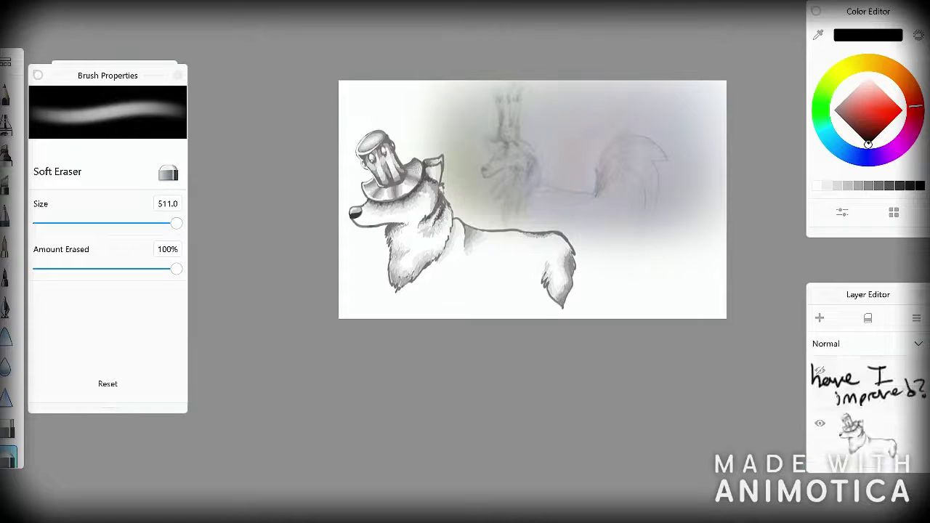
pyautogui.hotkey('ctrl', 't')
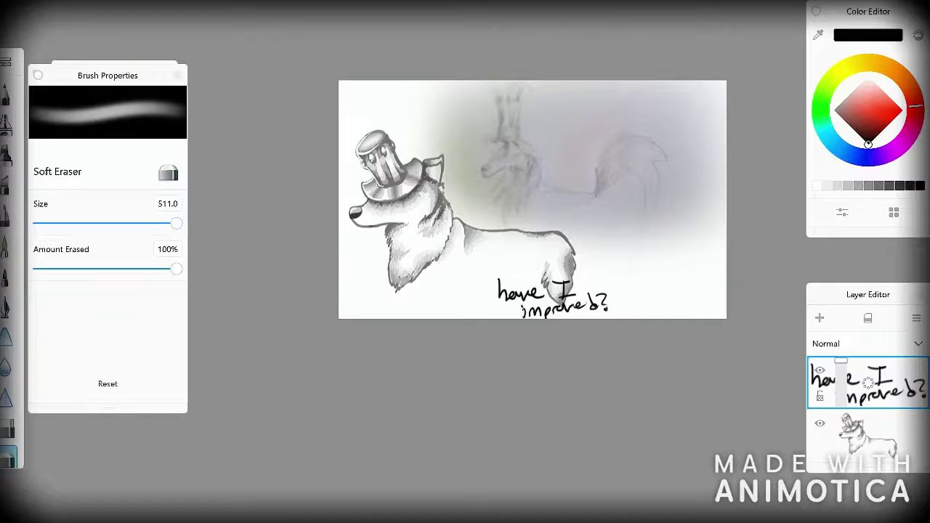
pyautogui.hotkey('ctrl', 't')
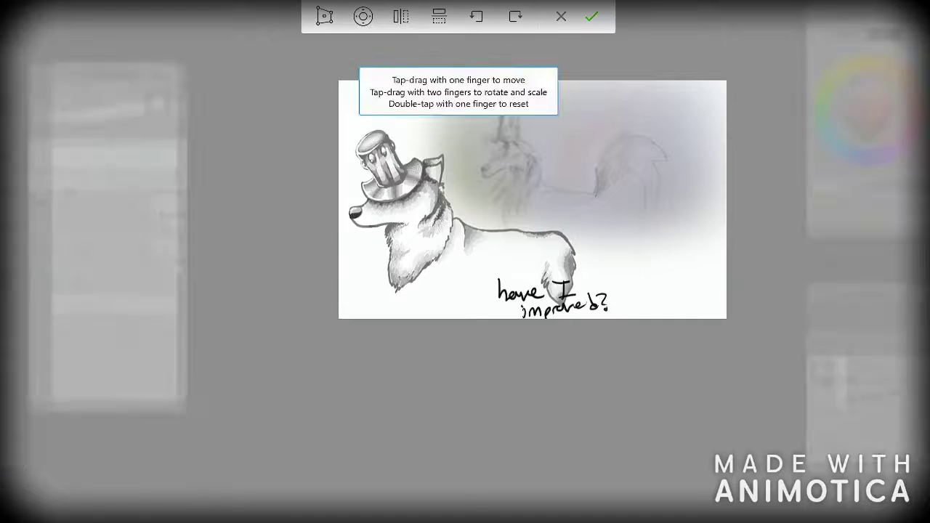
pyautogui.moveTo(552, 294); pyautogui.dragTo(633, 221)
pyautogui.press('Return')
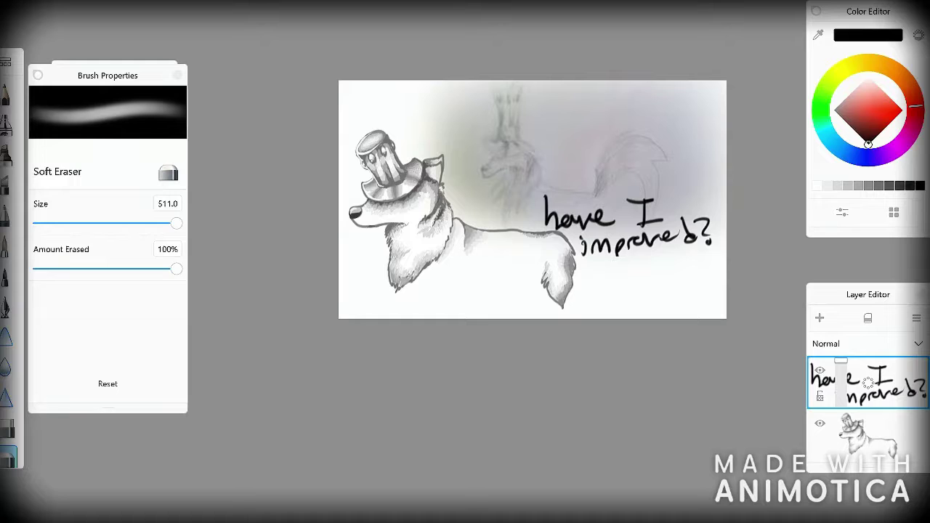
# Erase the "have I improved?" lettering and handwrite "tell me in the comments" in bright green pencil beside the animal's hindquarters
pyautogui.moveTo(545, 218); pyautogui.dragTo(708, 232)
pyautogui.click(8, 93)
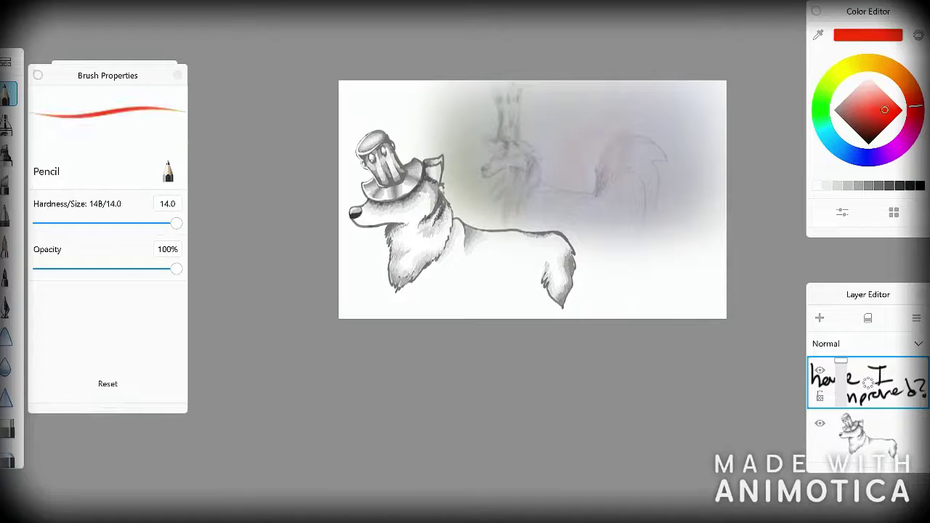
pyautogui.moveTo(915, 107)
pyautogui.mouseDown()
pyautogui.moveTo(828, 76)
pyautogui.moveTo(819, 109)
pyautogui.mouseUp()
pyautogui.moveTo(590, 210); pyautogui.dragTo(590, 219)
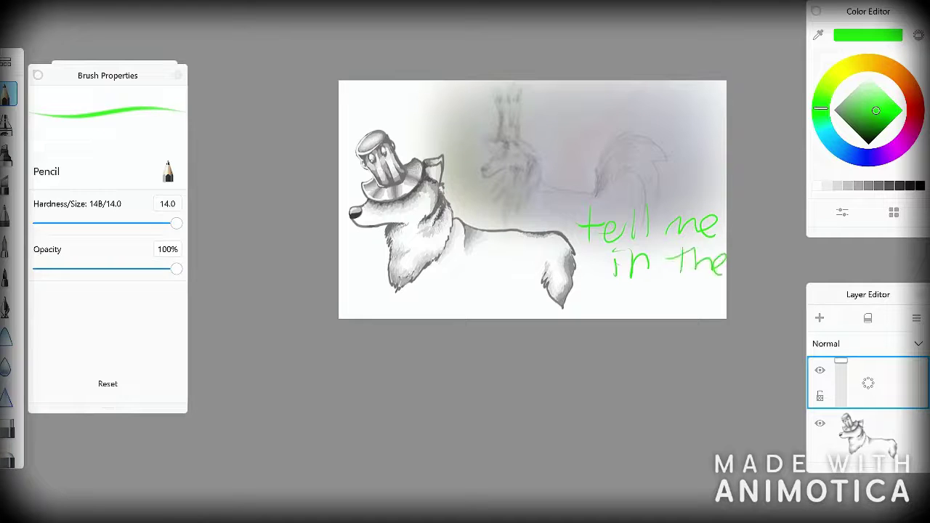
# Erase the green "tell me in the comments" lettering with the Hard Eraser at size 511
pyautogui.click(8, 429)
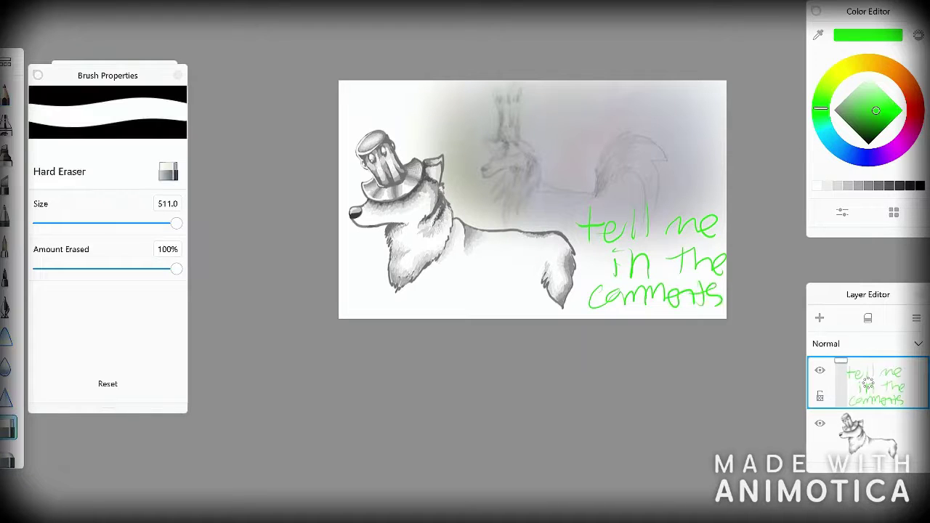
pyautogui.moveTo(589, 262); pyautogui.dragTo(719, 291)
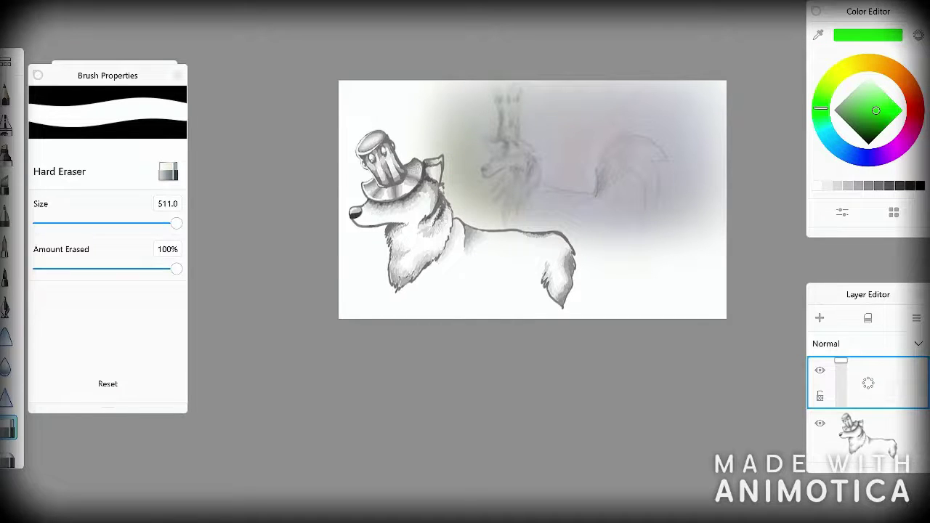
pyautogui.scroll(10, 395, 171)
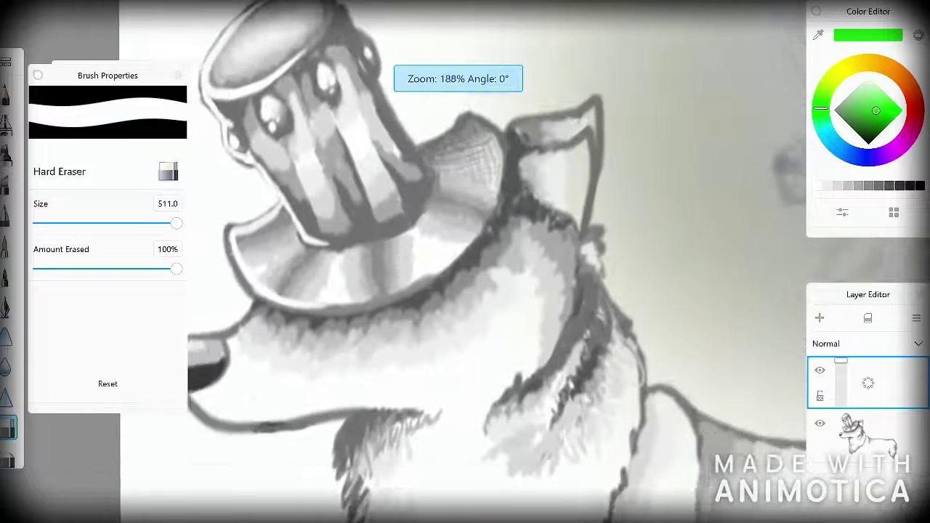
pyautogui.scroll(-10, 465, 262)
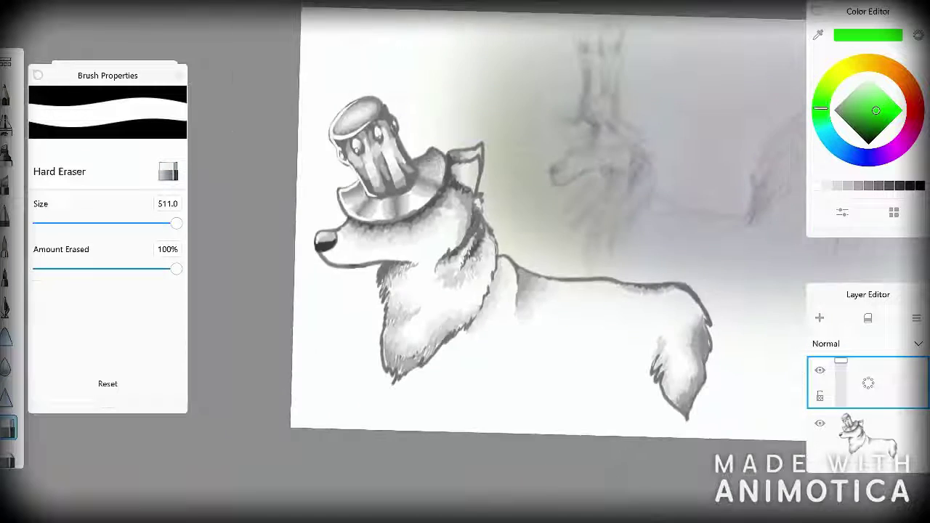
pyautogui.scroll(-3, 508, 239)
pyautogui.scroll(3, 465, 261)
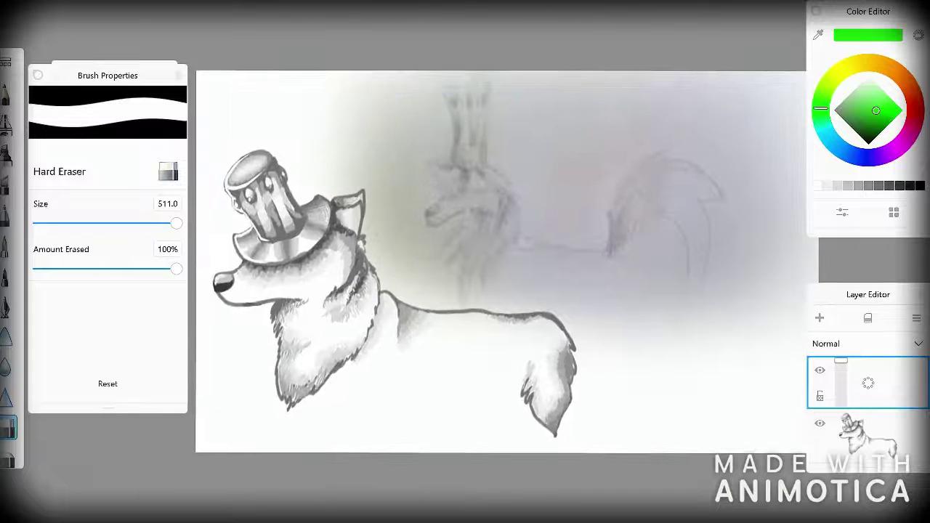
pyautogui.scroll(-2, 509, 261)
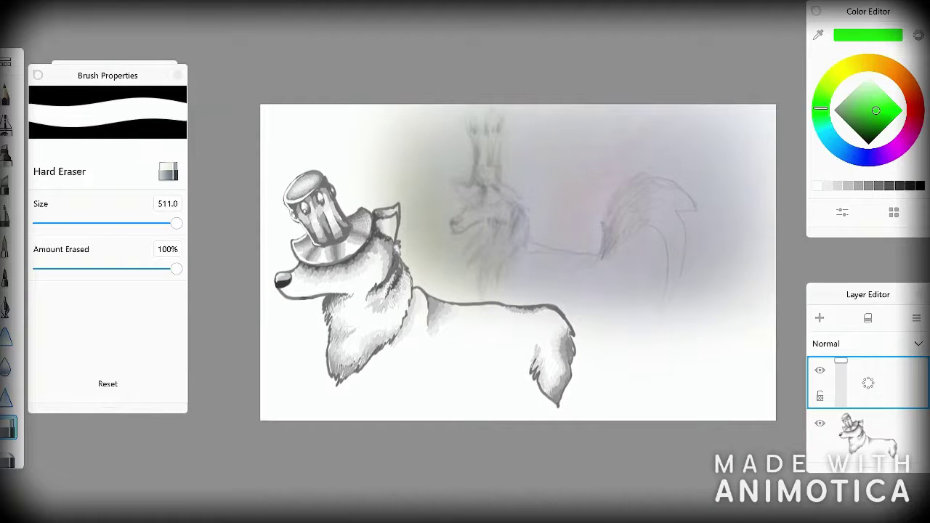